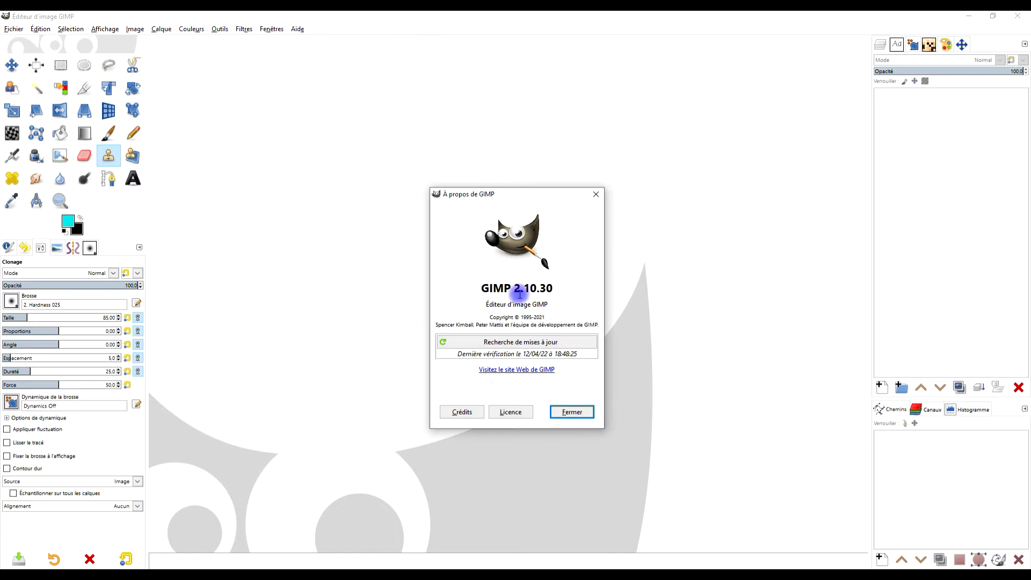
Switch to the Pixabay page of the family beach photo in Chrome, open its 1920×1280 version and copy the image
click(572, 412)
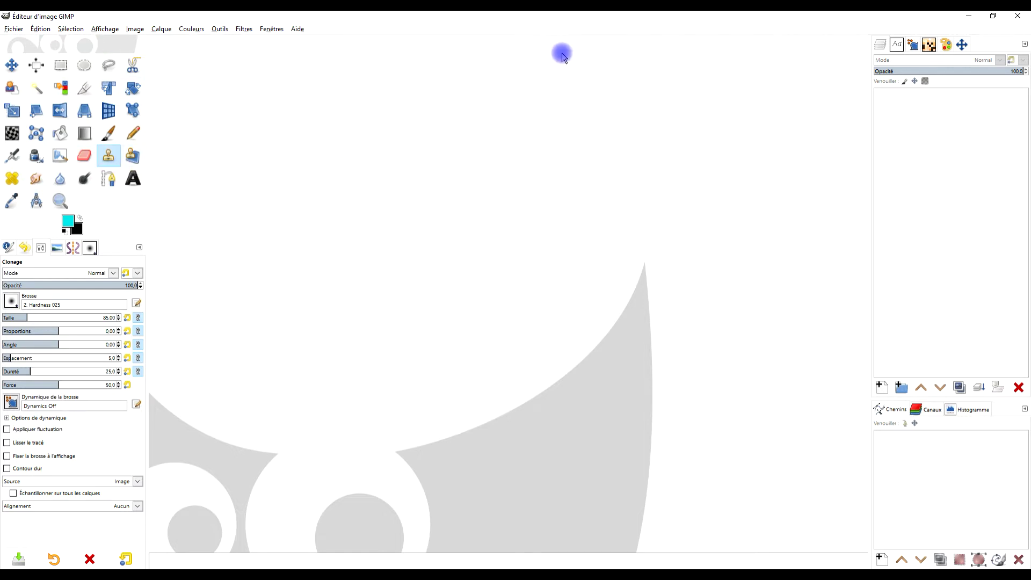
click(969, 21)
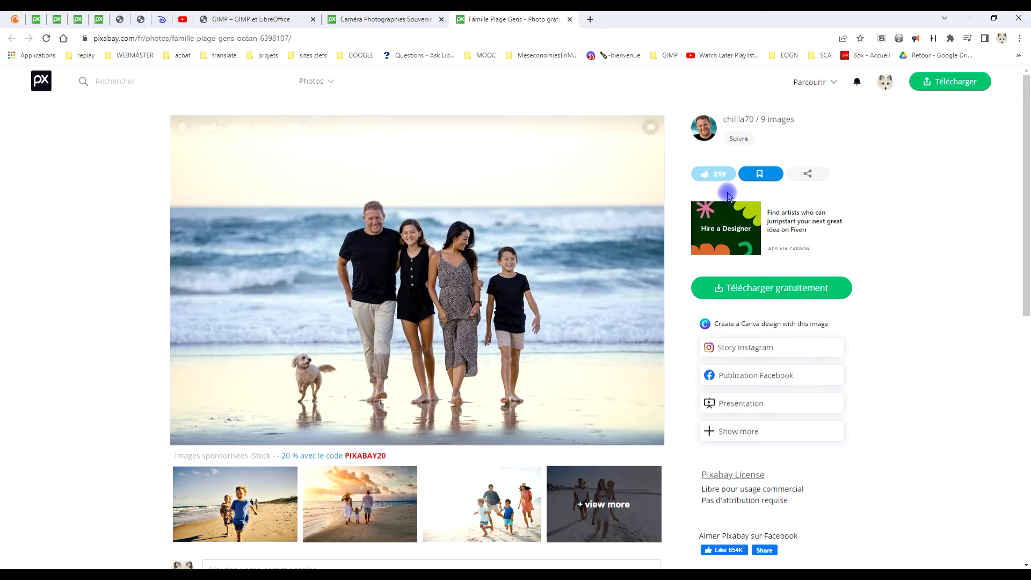
click(767, 293)
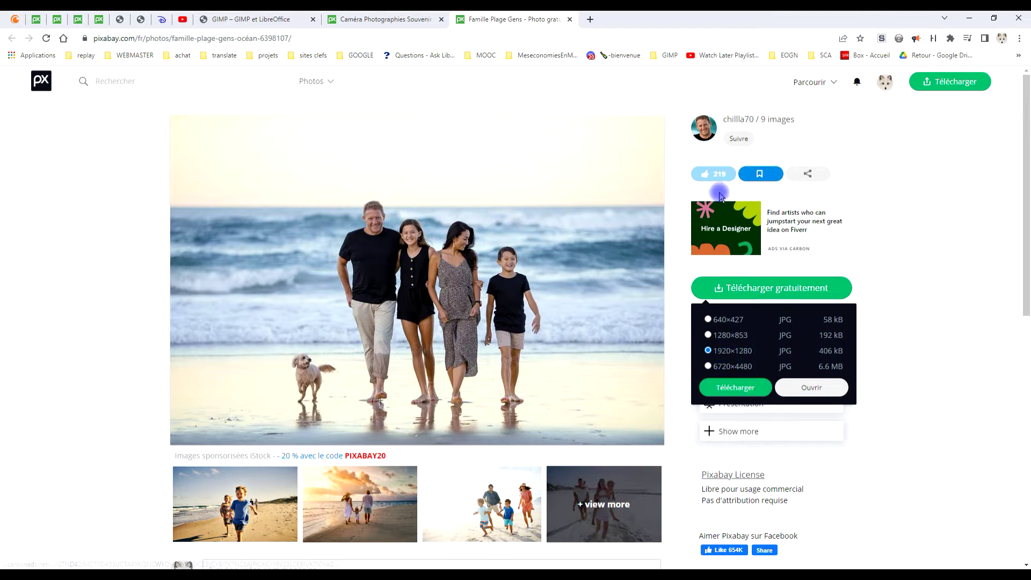
click(808, 387)
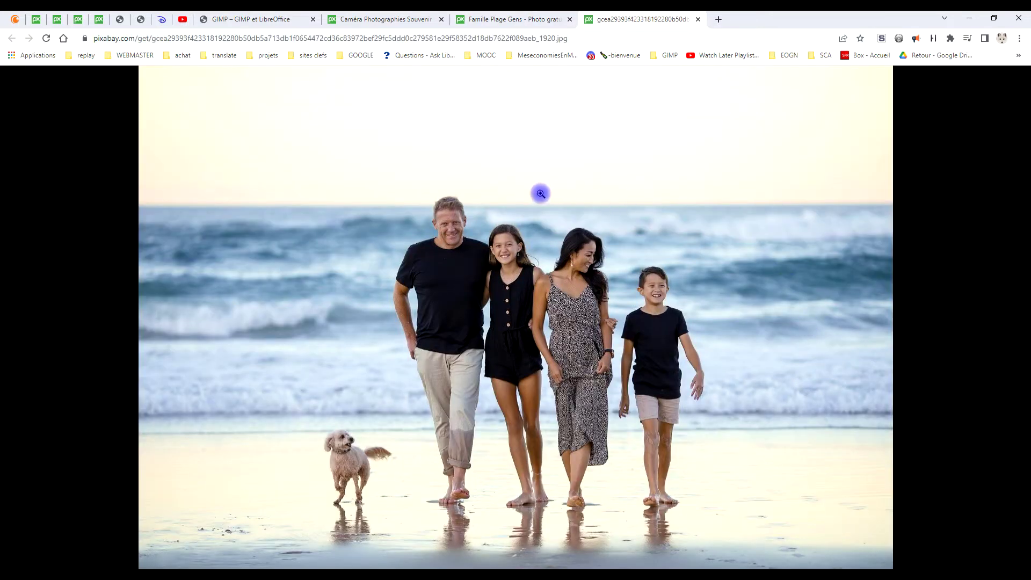
right_click(521, 188)
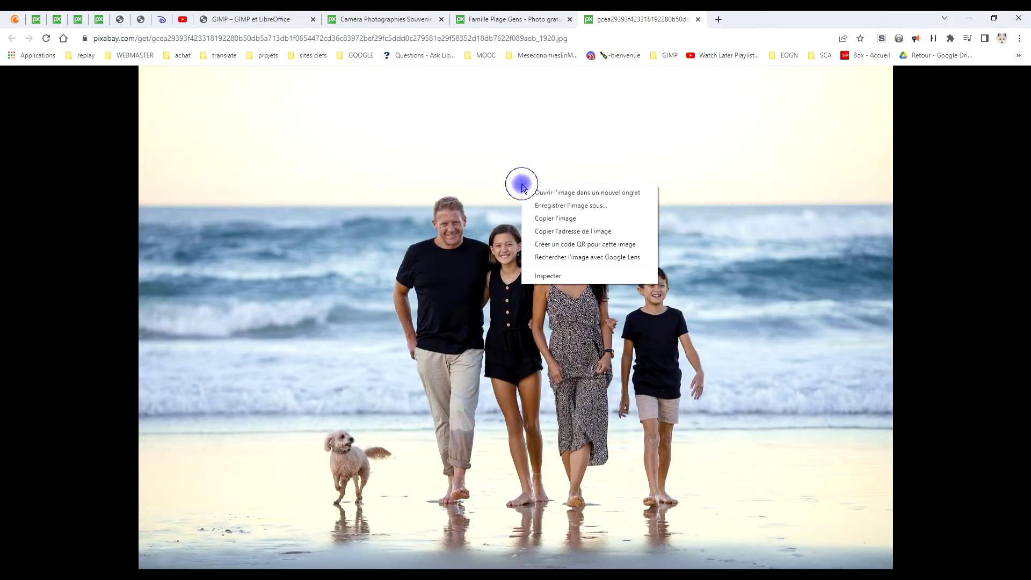
click(551, 219)
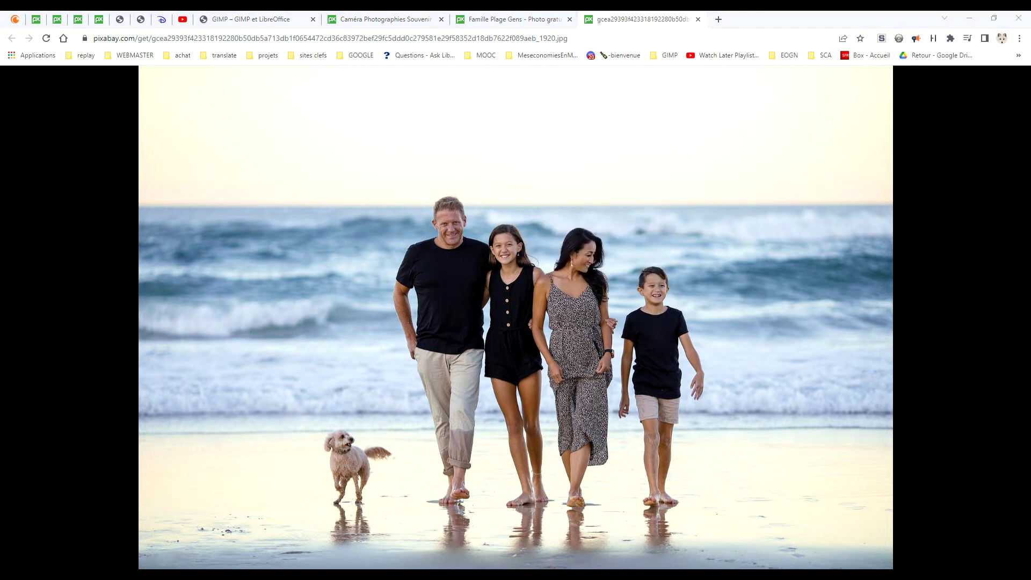
Switch back to GIMP and create a new image from the copied photo in the clipboard
key(alt+Tab)
click(39, 30)
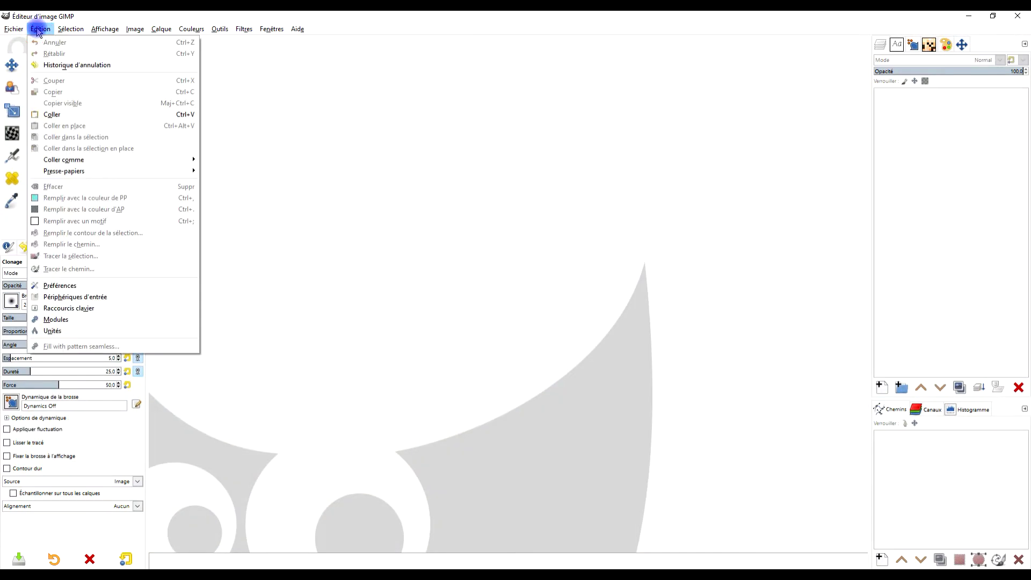
mouse_move(157, 165)
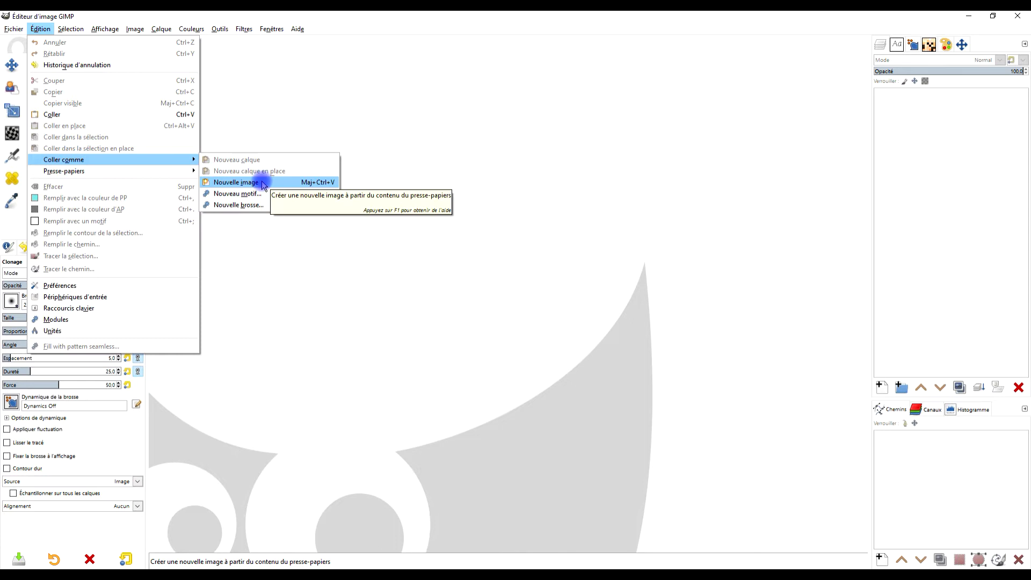
click(237, 182)
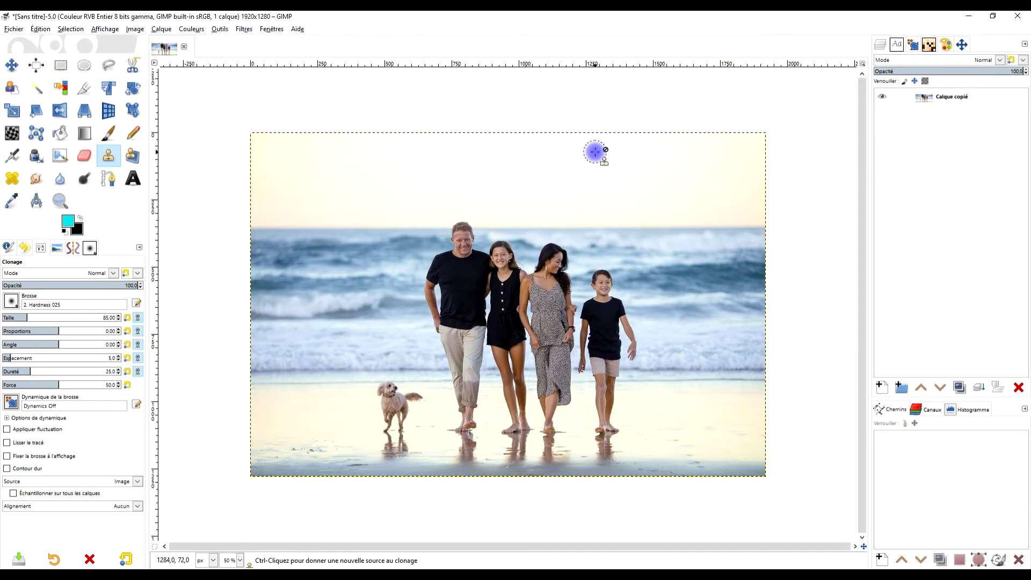
click(15, 30)
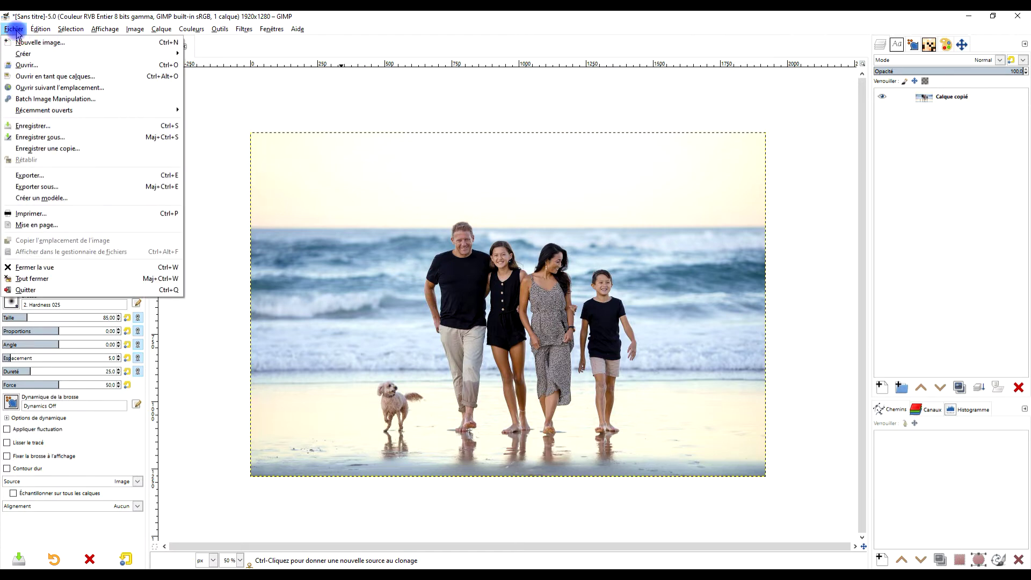
click(52, 66)
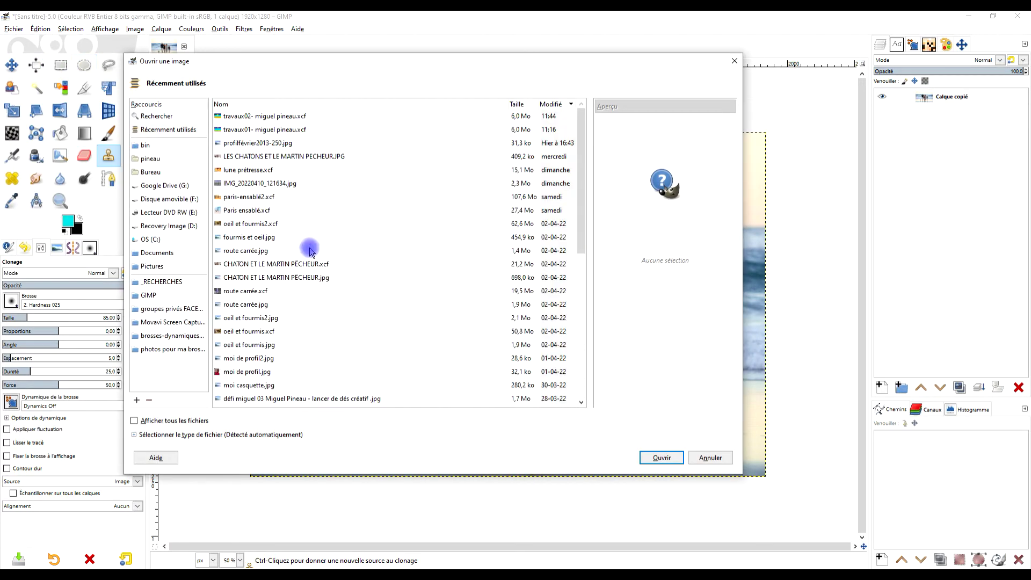
click(733, 61)
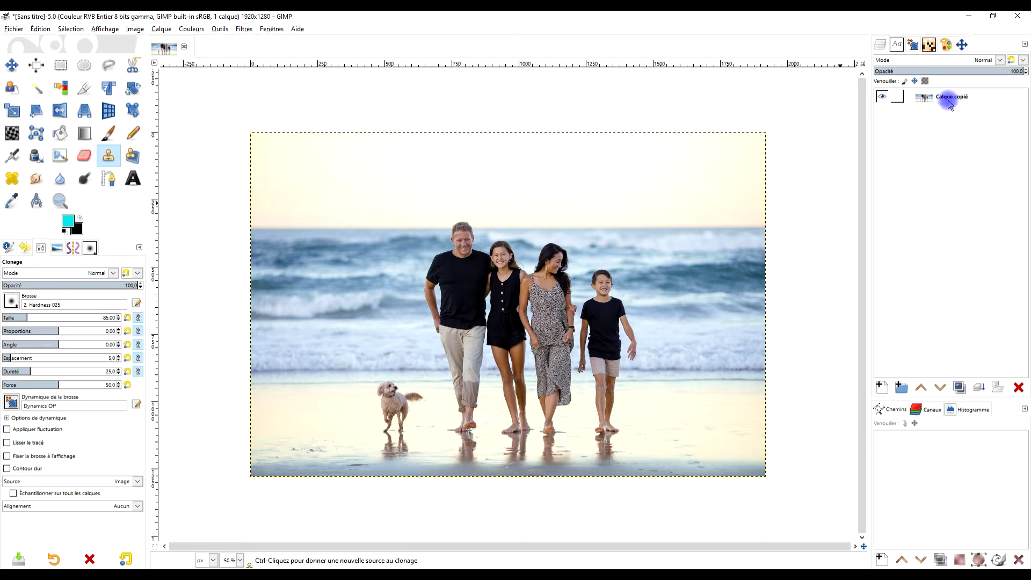
Rename the pasted photo layer to #0 and duplicate it
scroll(391, 446, down, 2)
scroll(407, 374, left, 2)
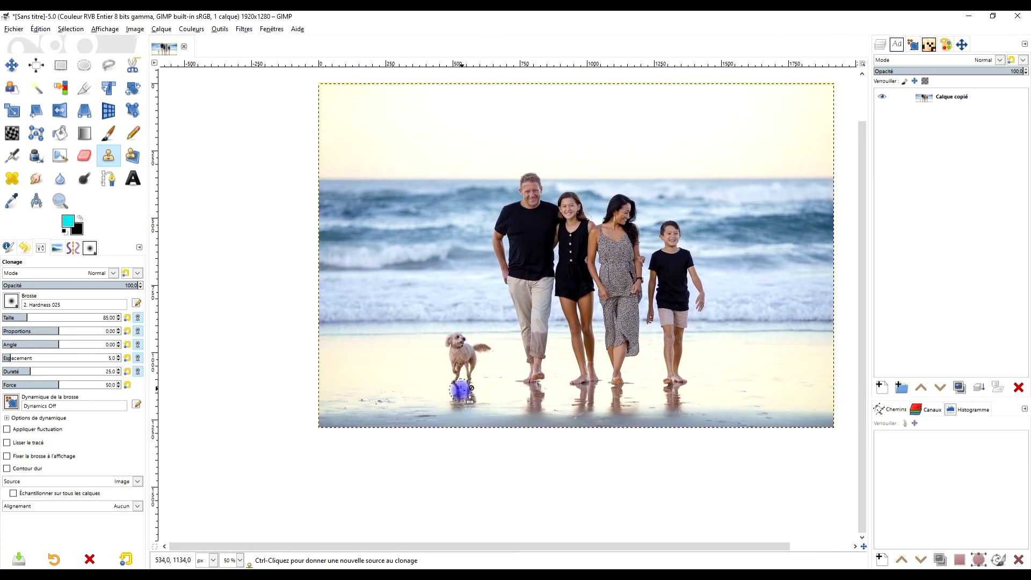
ctrl+scroll(428, 374, up, 2)
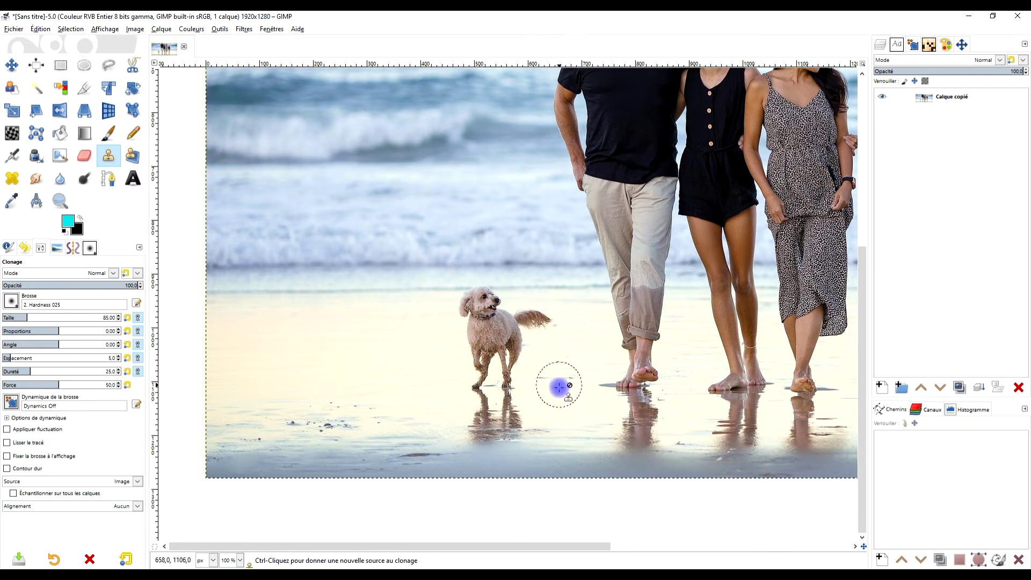
click(109, 159)
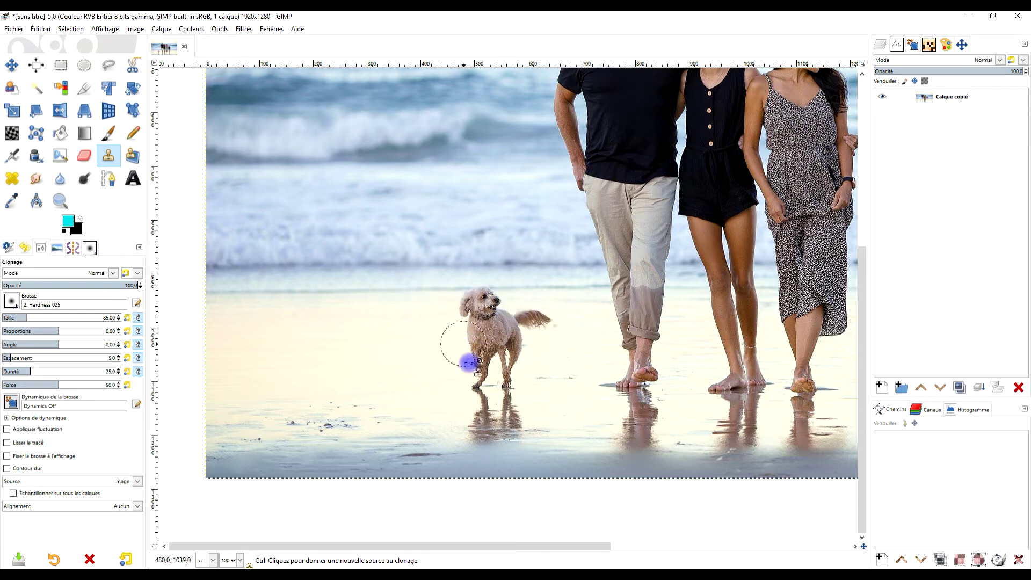
double_click(948, 100)
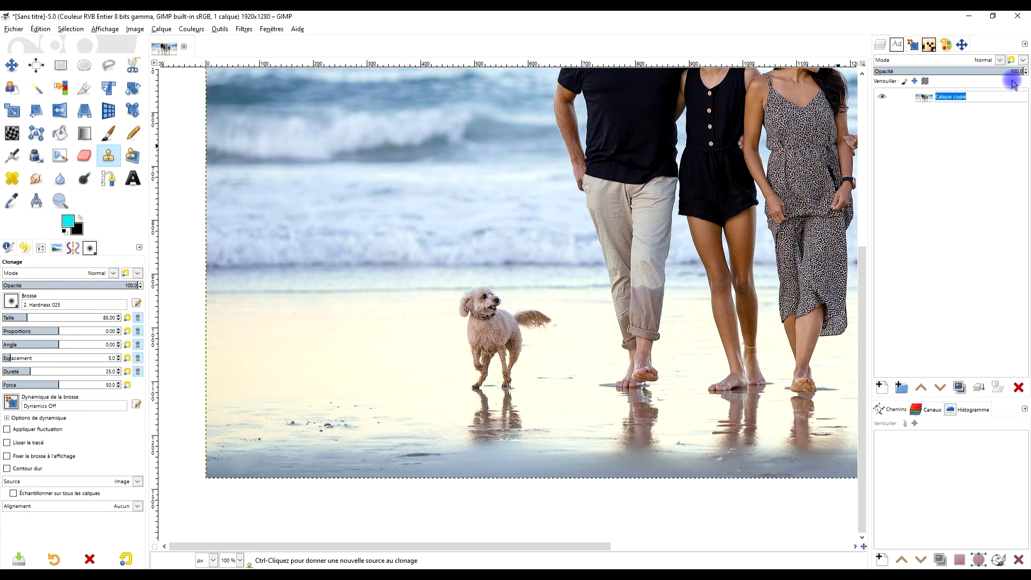
text(#1)
key(BackSpace)
text(0)
key(Return)
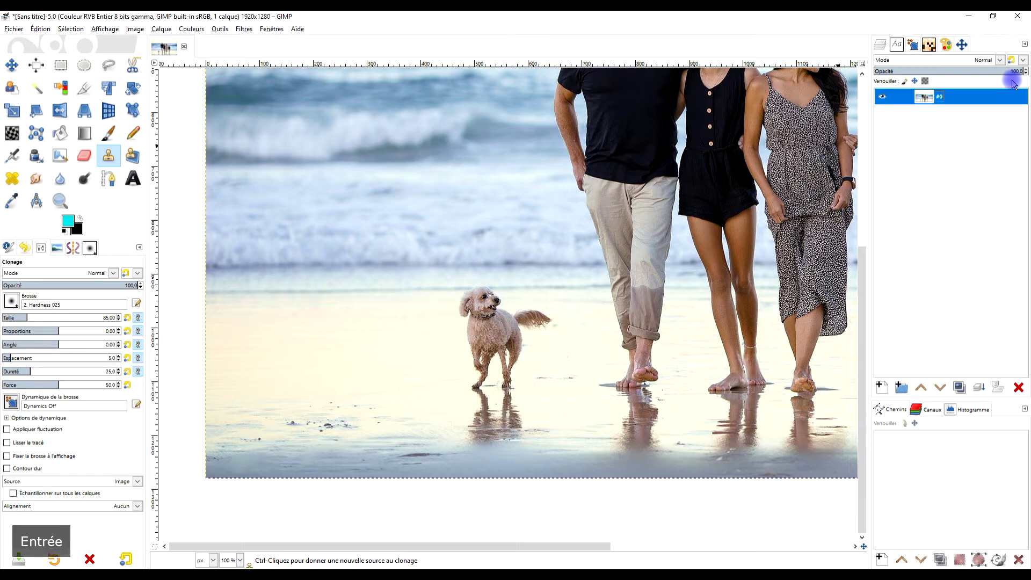
click(961, 388)
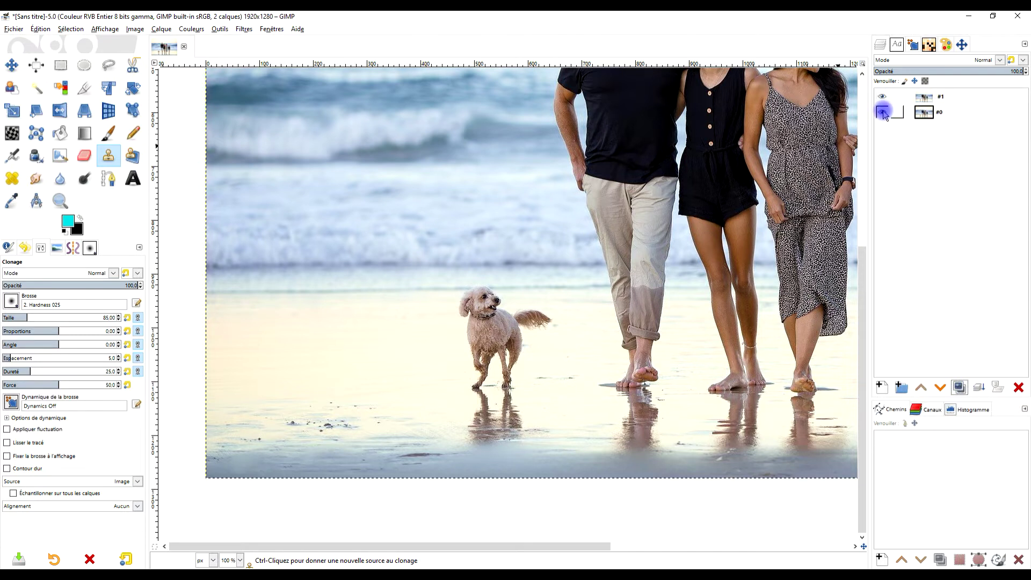
On layer #1, copy a 140 × 299 px rectangular selection of clean beach immediately beside the dog's head
click(923, 97)
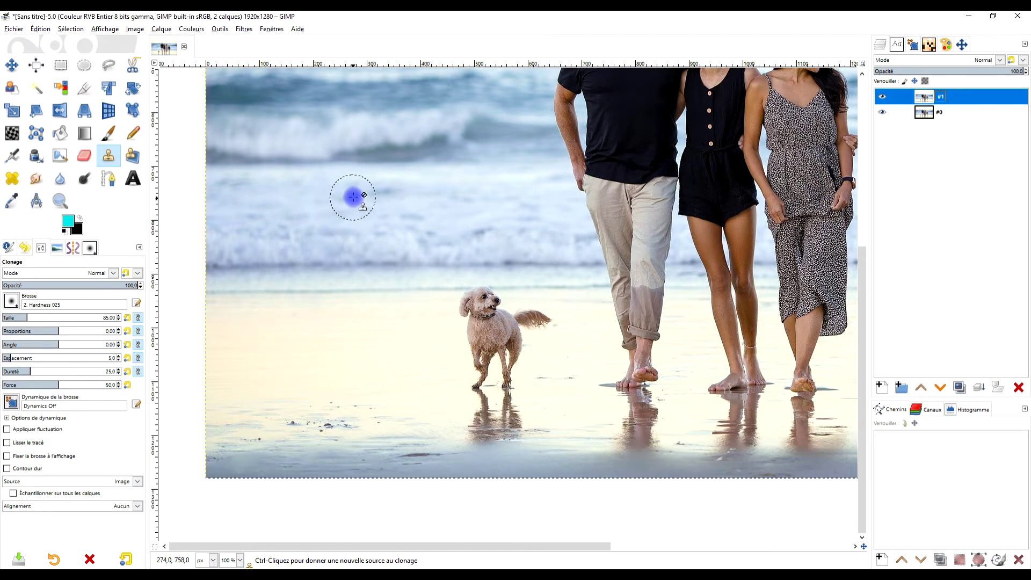
click(61, 66)
drag(312, 280, 456, 442)
drag(322, 357, 390, 369)
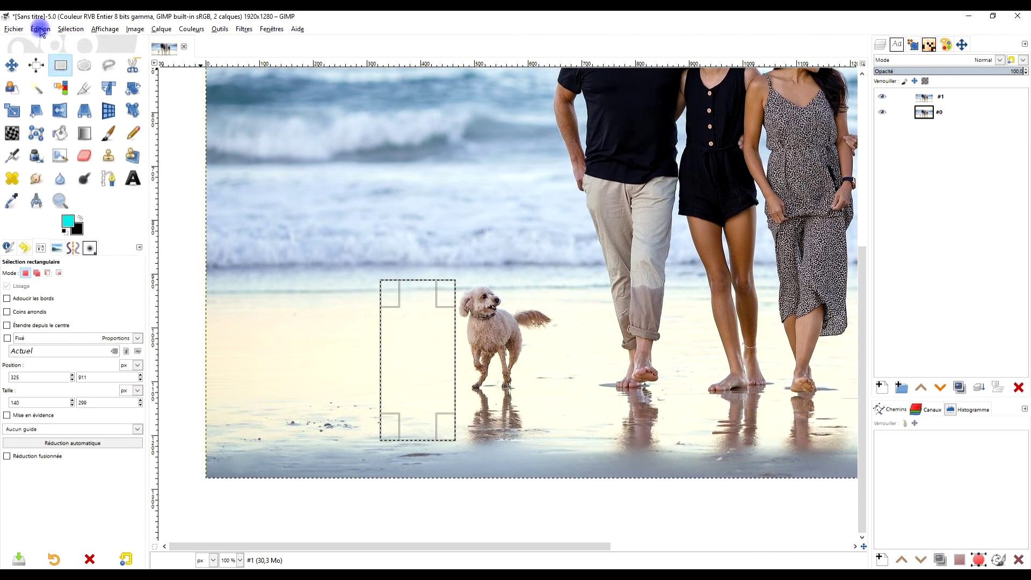
click(40, 30)
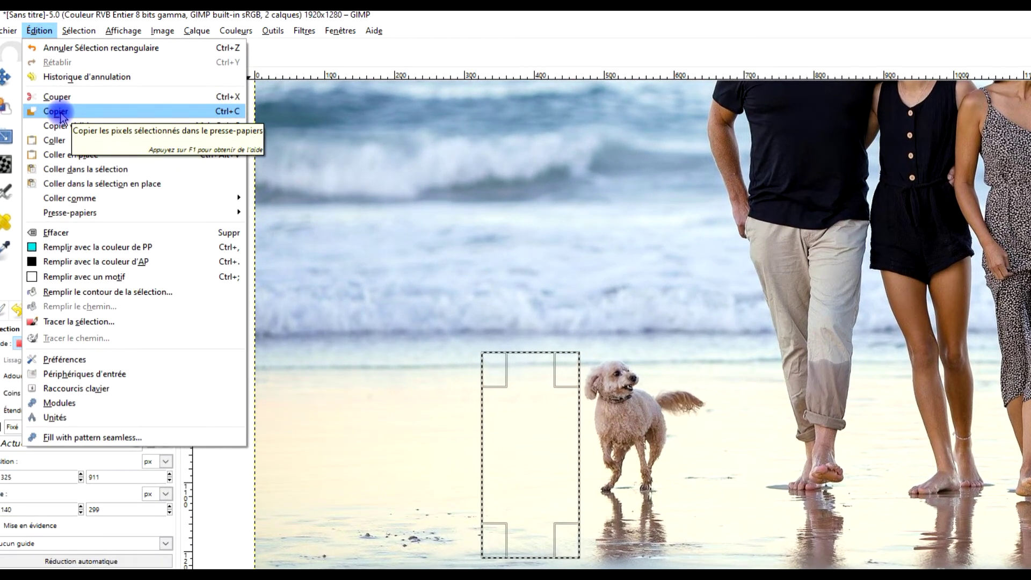
click(56, 111)
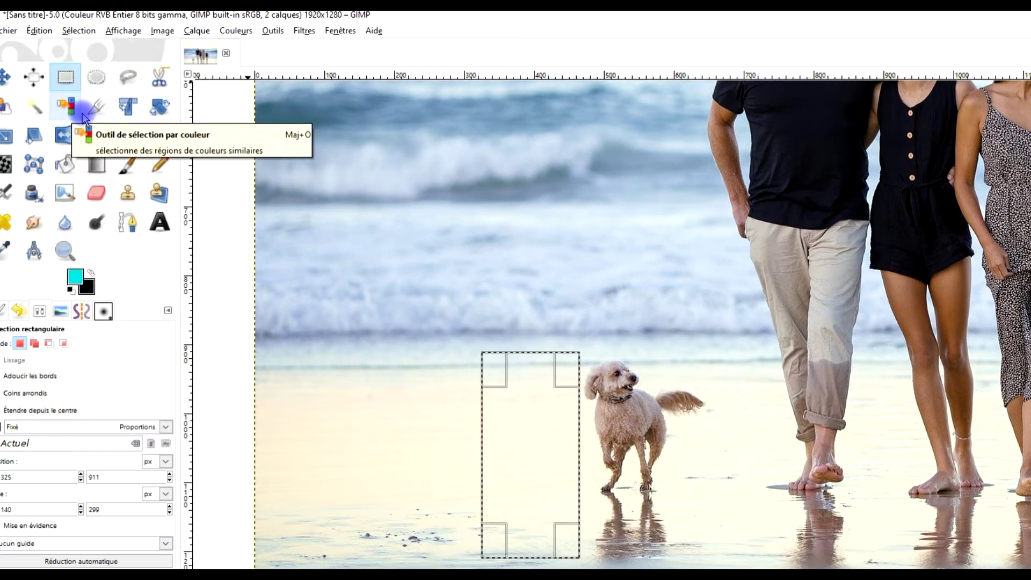
Paste the copied beach area as a new layer and rename that layer greffon
click(40, 30)
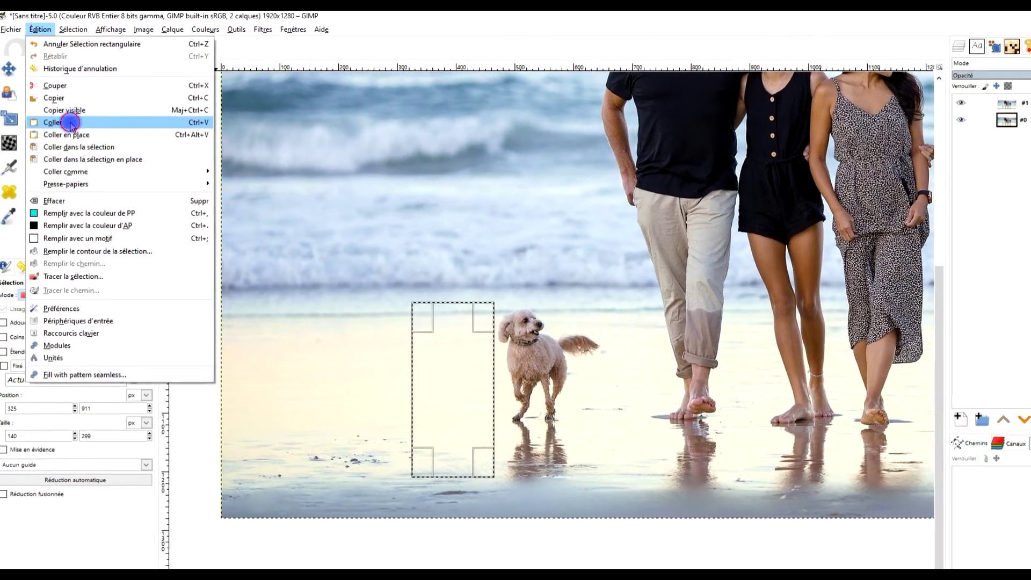
click(75, 144)
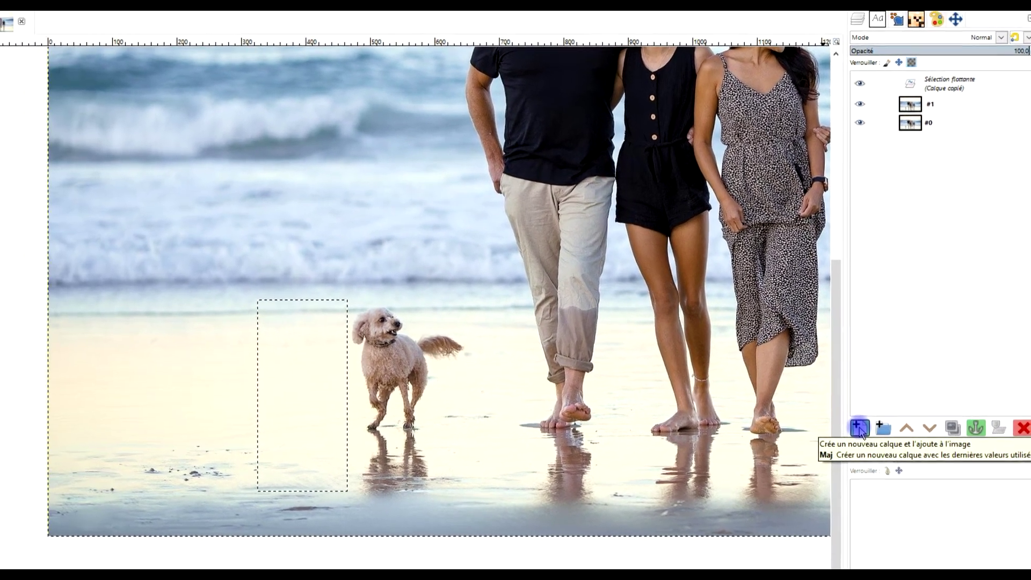
click(859, 428)
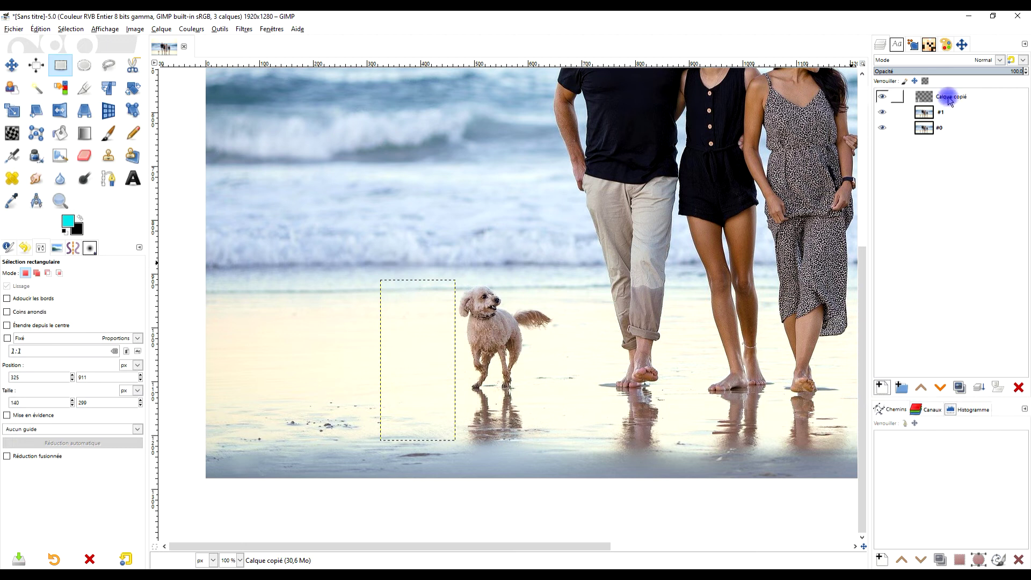
double_click(948, 99)
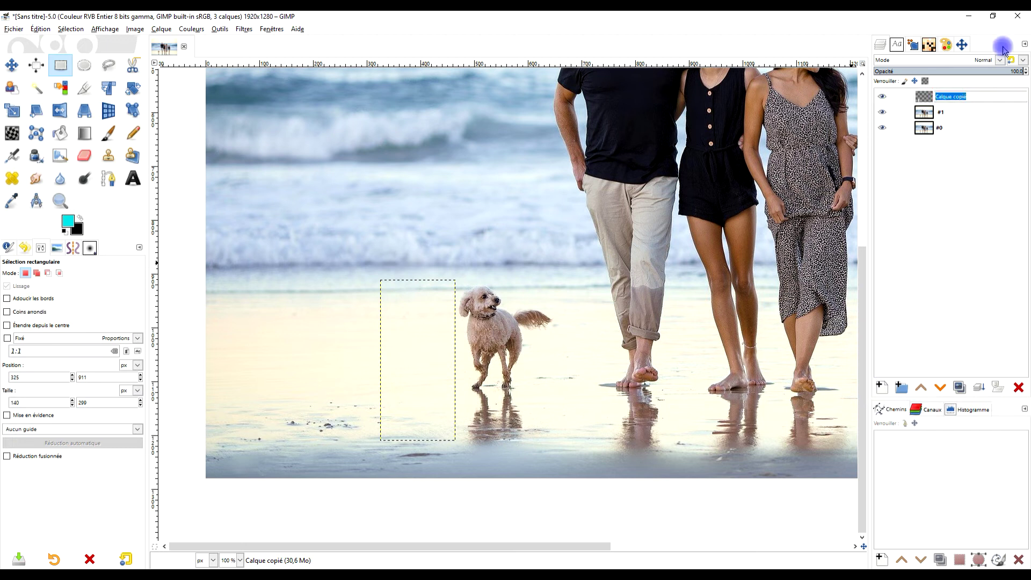
text(gre)
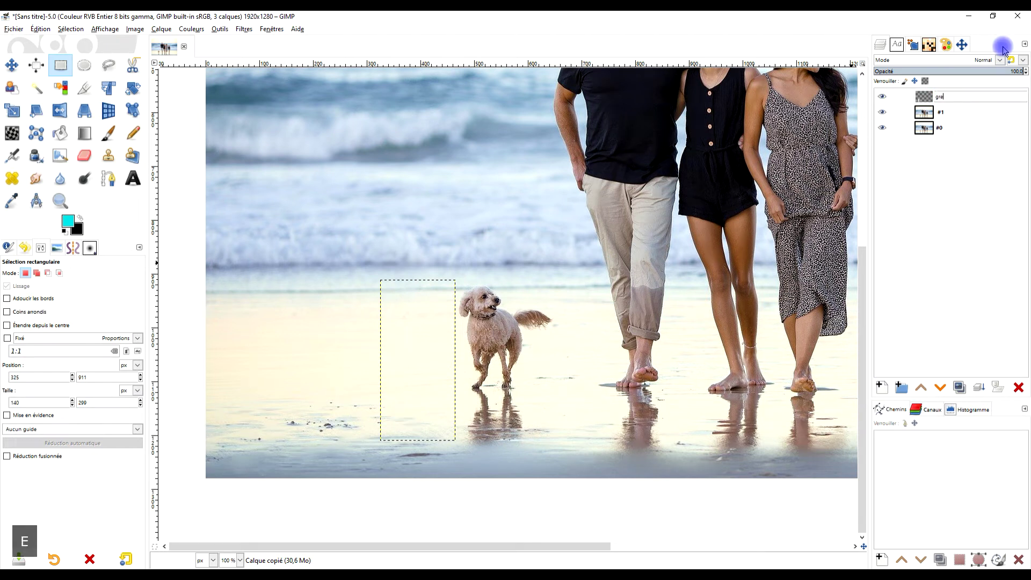
text(ffo)
key(Return)
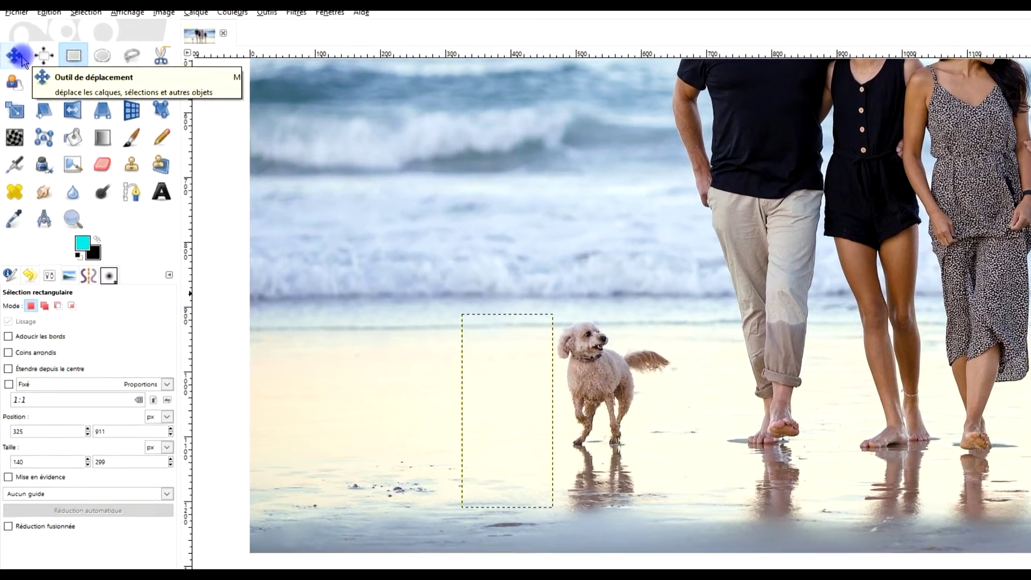
Activate the Move tool and pick the greffon layer by its beach patch beside the dog on the canvas
click(21, 58)
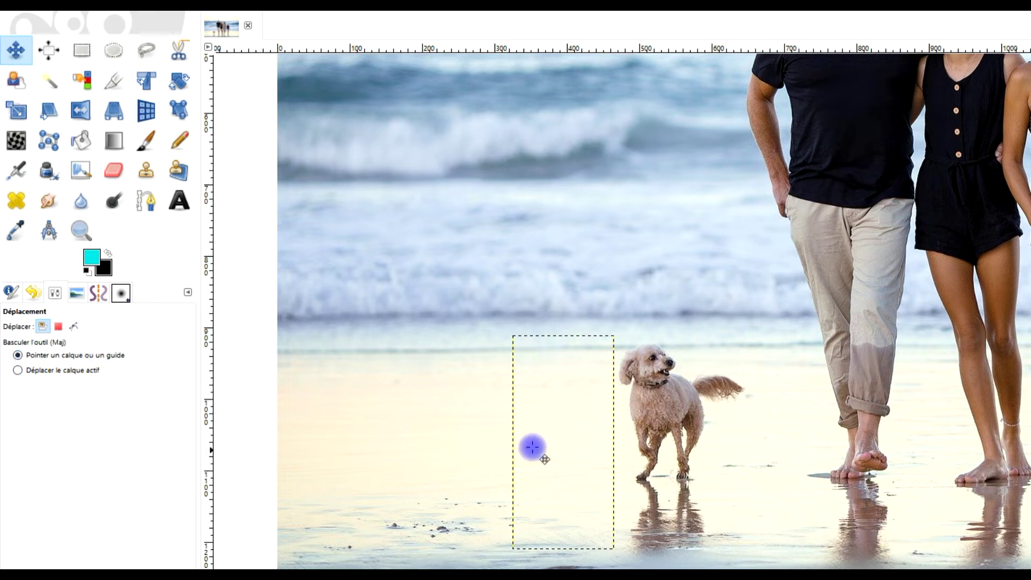
click(567, 429)
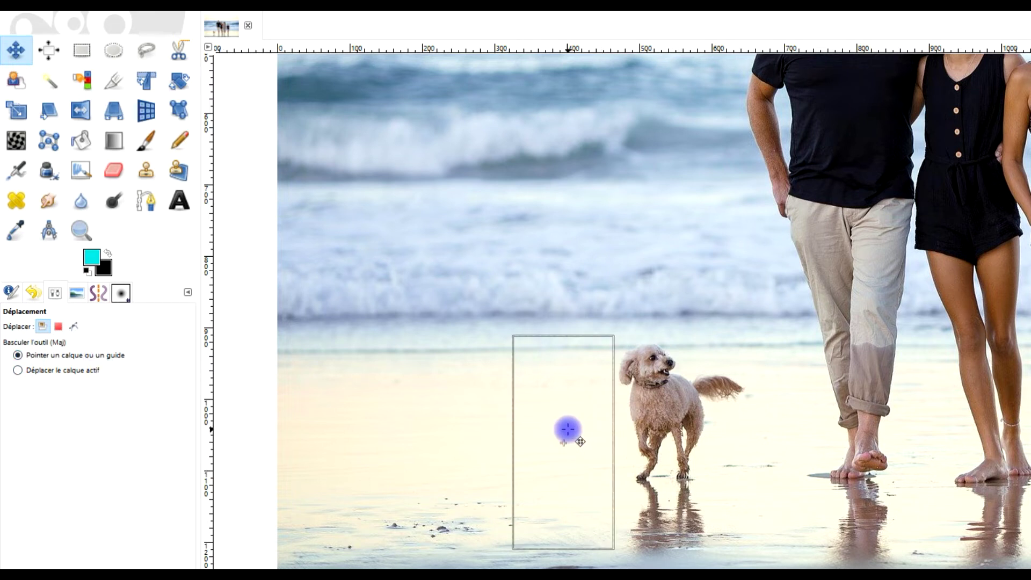
click(567, 429)
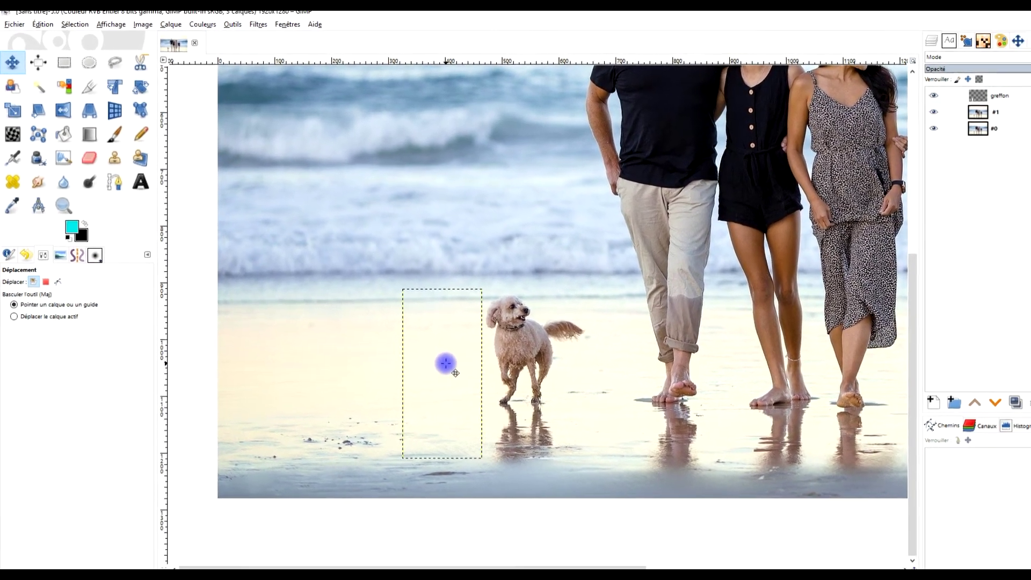
click(446, 363)
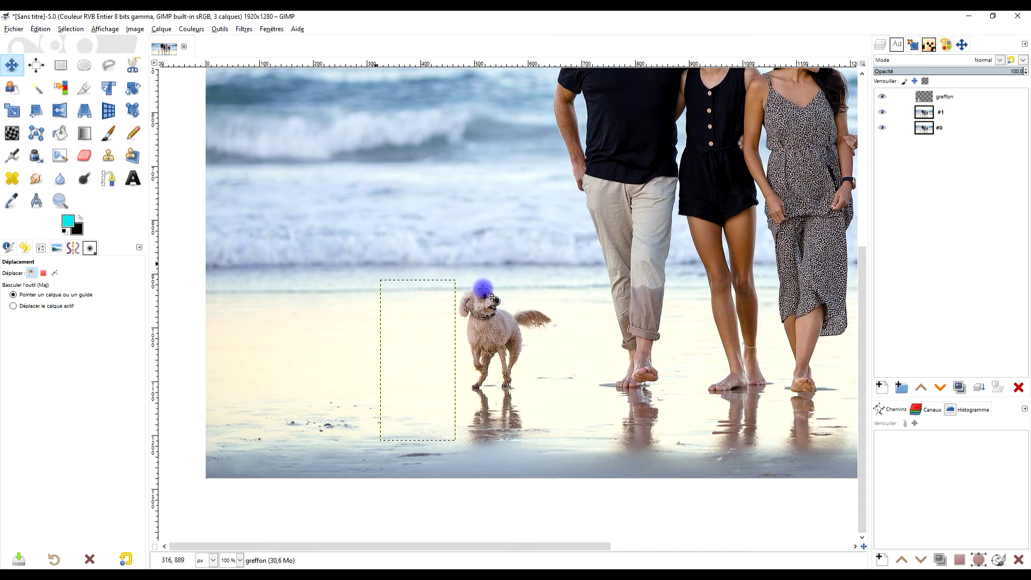
Make layer #0 active, keep the Move tool on picking a layer or guide, and pick the layer under the dog
click(959, 132)
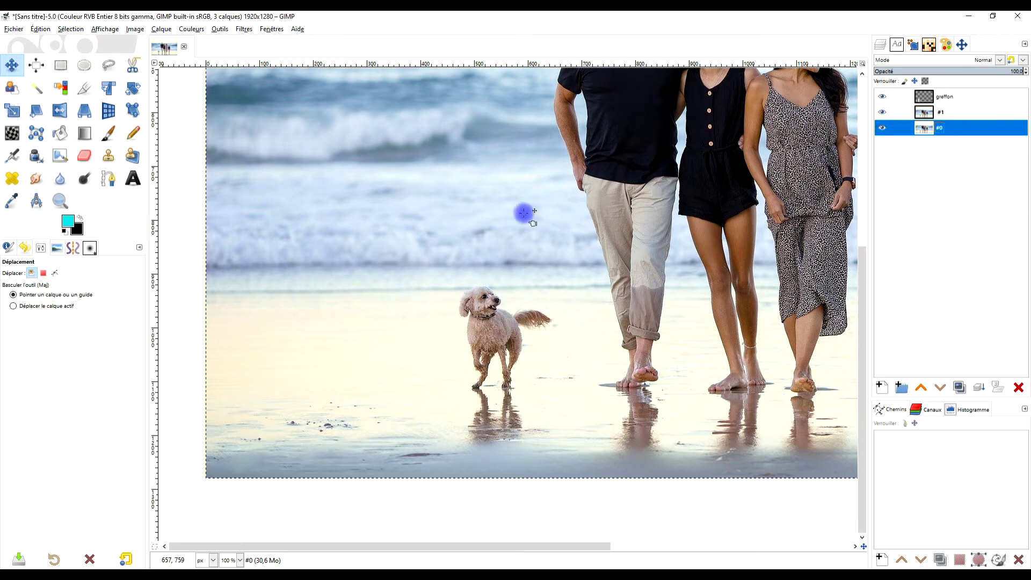
click(38, 311)
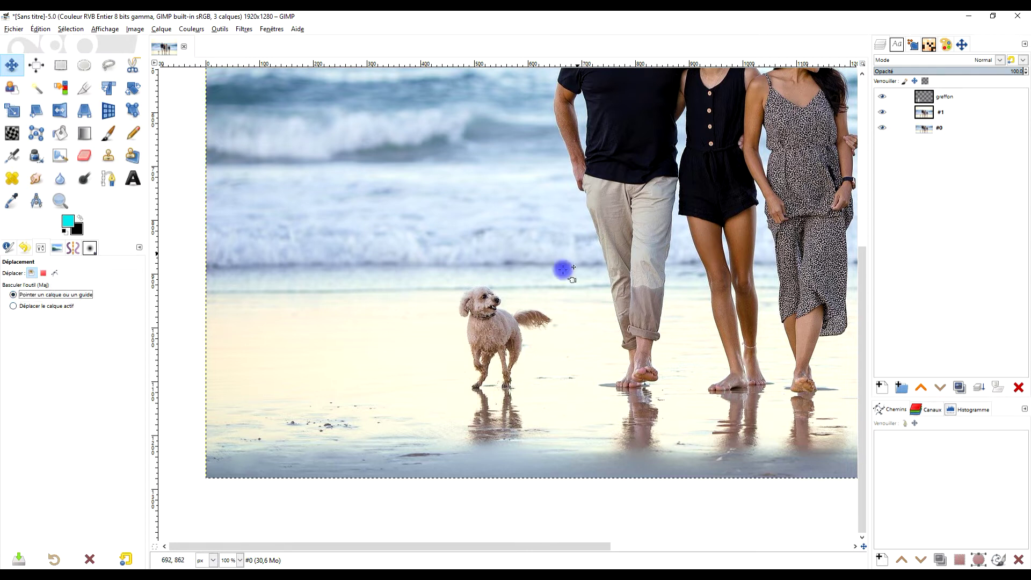
click(483, 321)
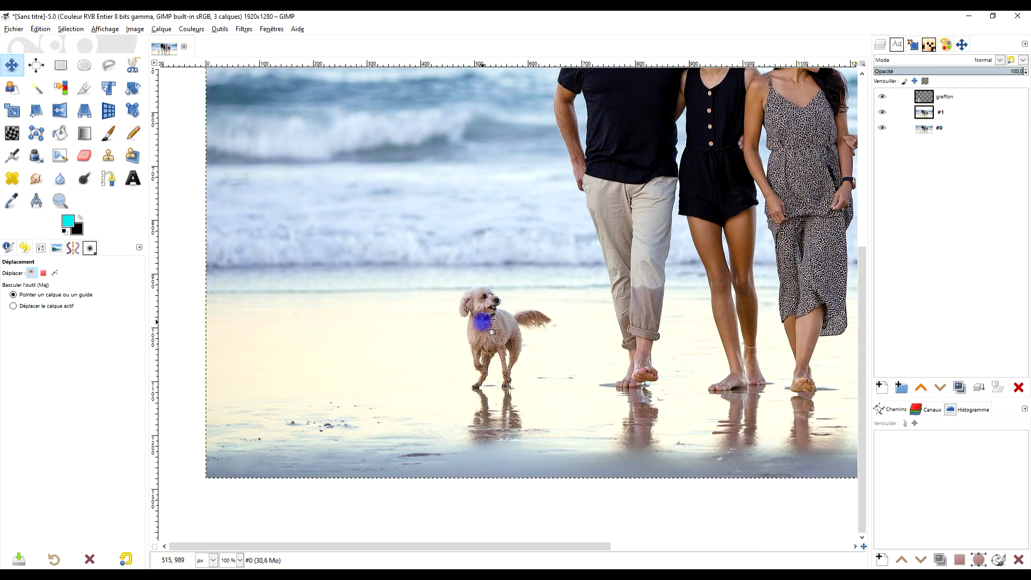
Pick the greffon patch beside the dog and move it across to cover the dog's head, body and legs
click(394, 325)
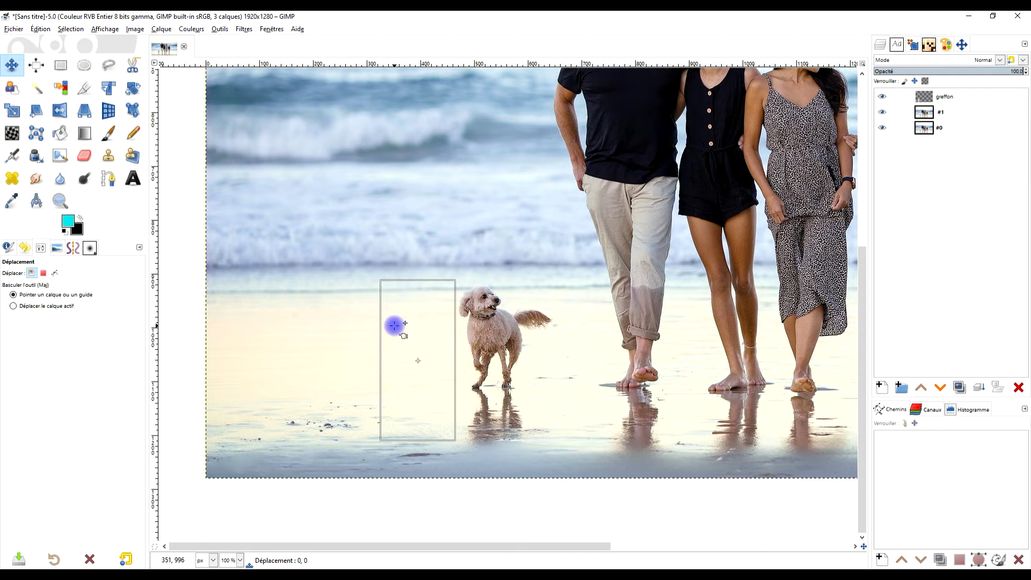
click(394, 325)
click(401, 327)
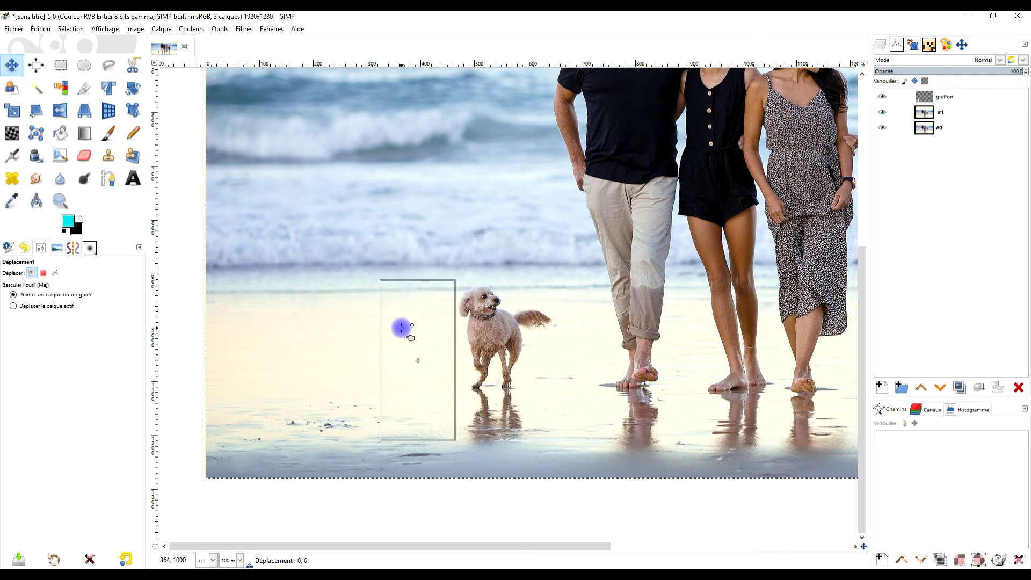
click(401, 327)
drag(402, 327, 479, 325)
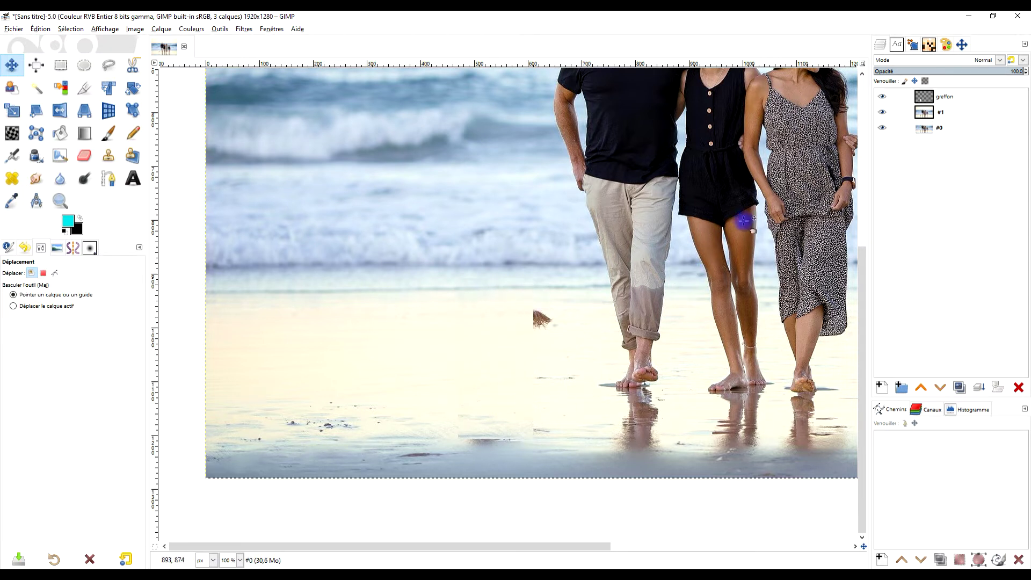
Duplicate the greffon layer and shift the copy sideways to cover the dog's remaining tail
click(948, 99)
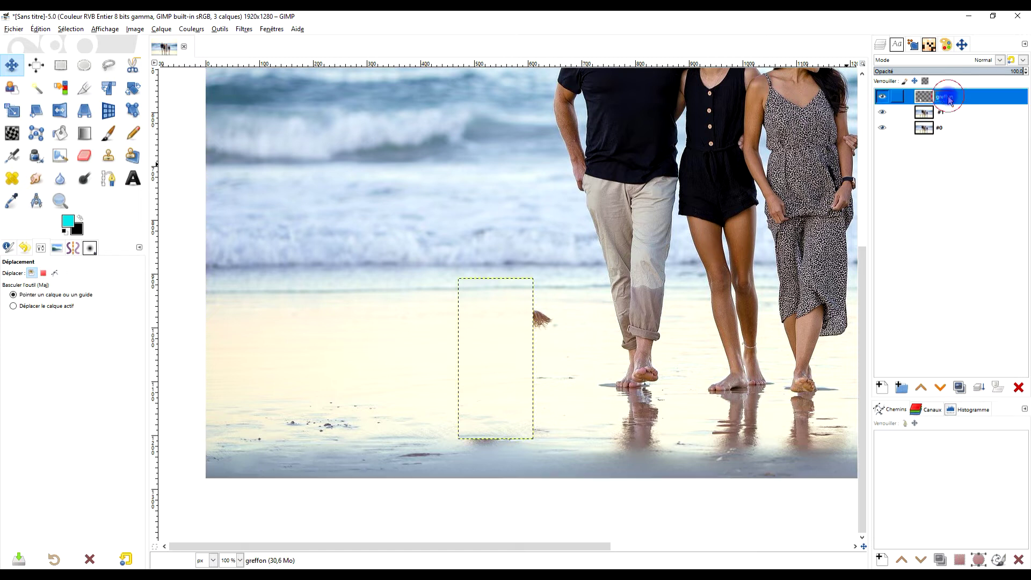
click(960, 388)
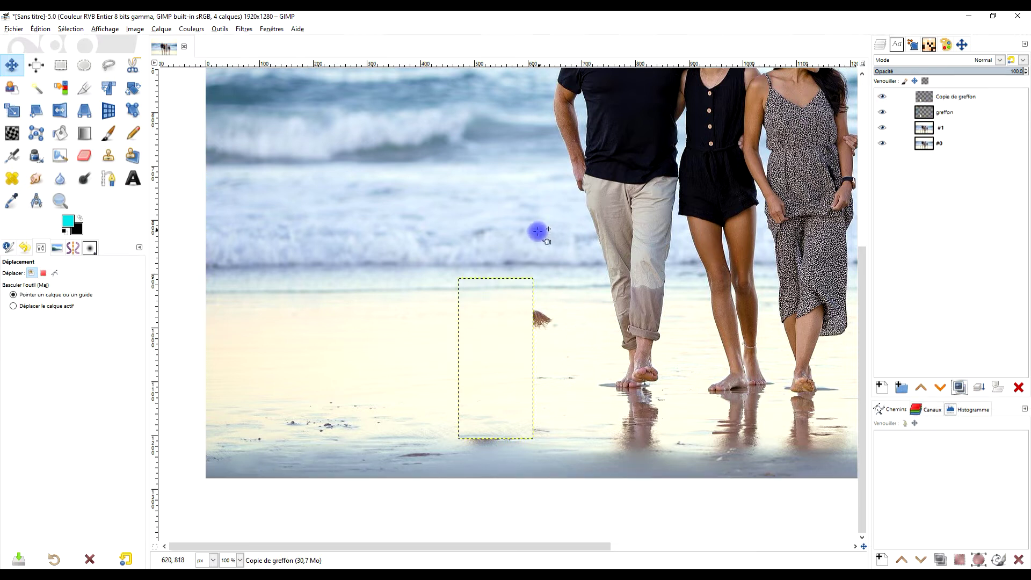
drag(502, 331, 523, 332)
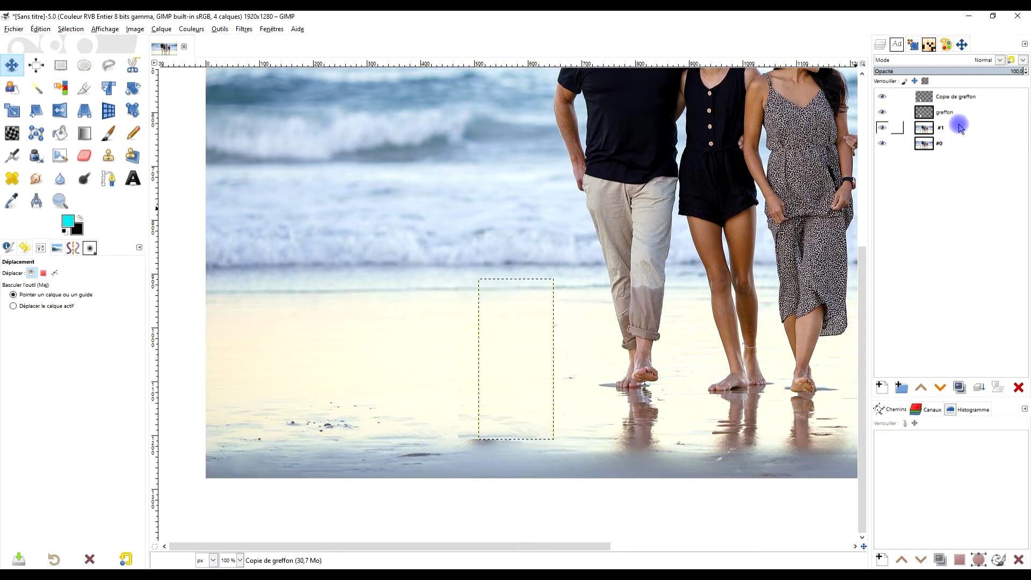
On layer #1, copy a 102 × 82 px rectangular selection of clean wet sand beside the leftover dog reflection
click(59, 66)
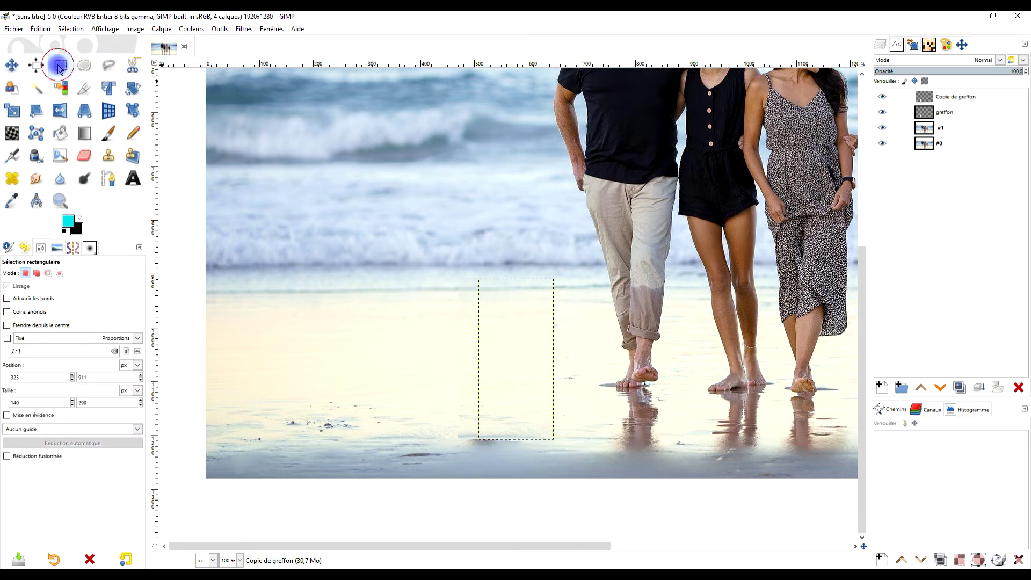
click(964, 128)
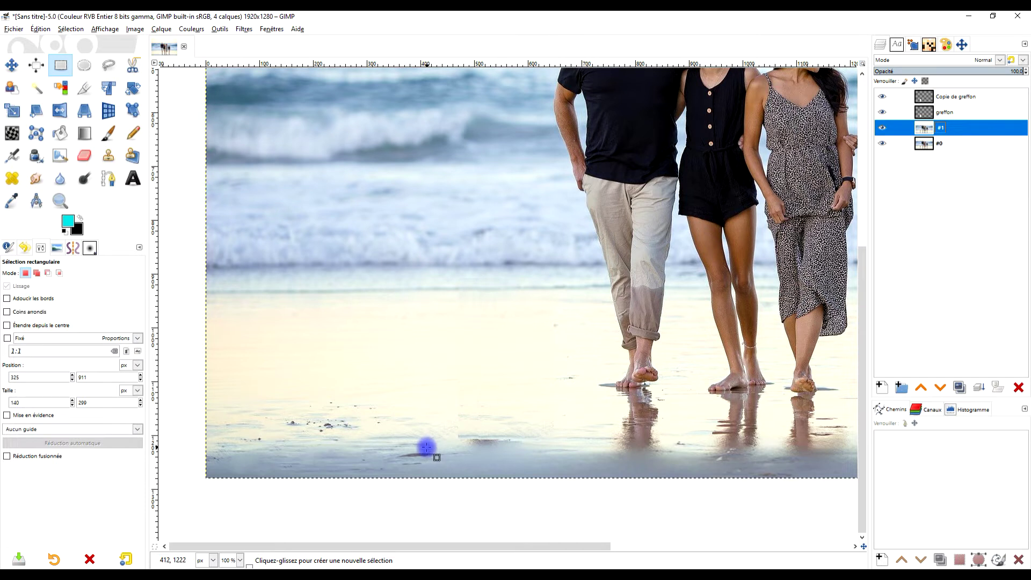
scroll(424, 375, down, 2)
ctrl+scroll(423, 377, up, 2)
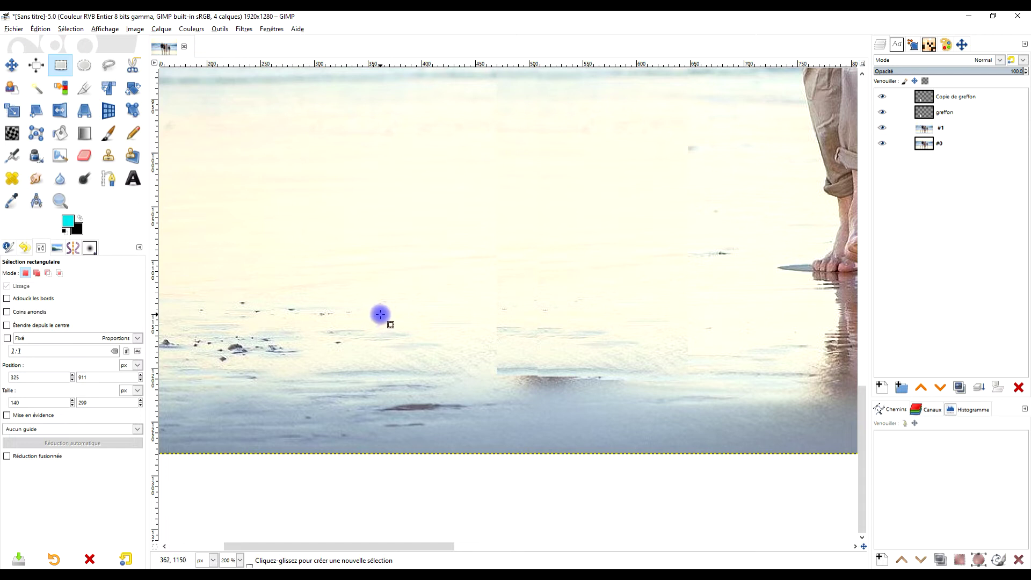
drag(375, 311, 484, 398)
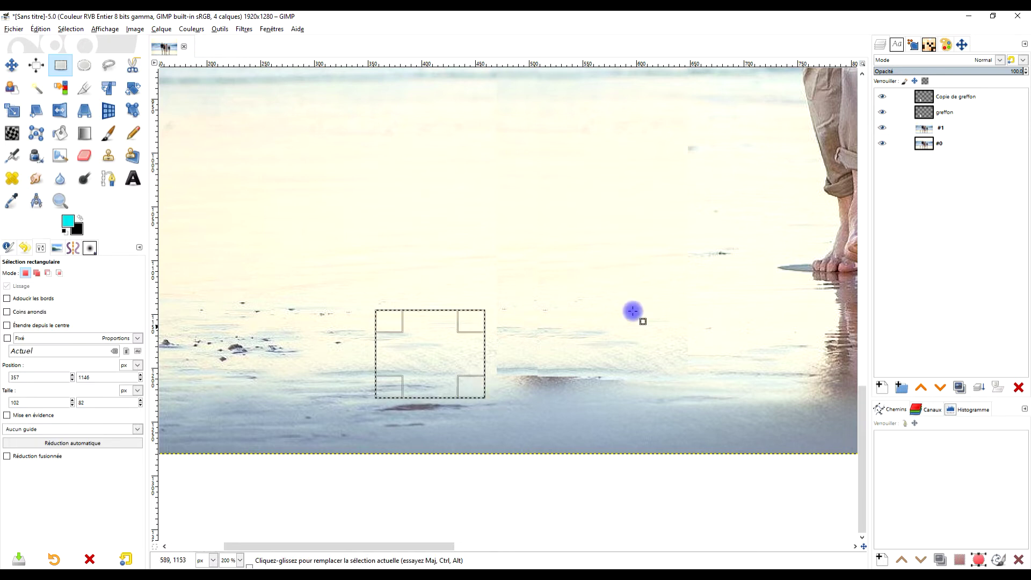
click(918, 128)
click(40, 29)
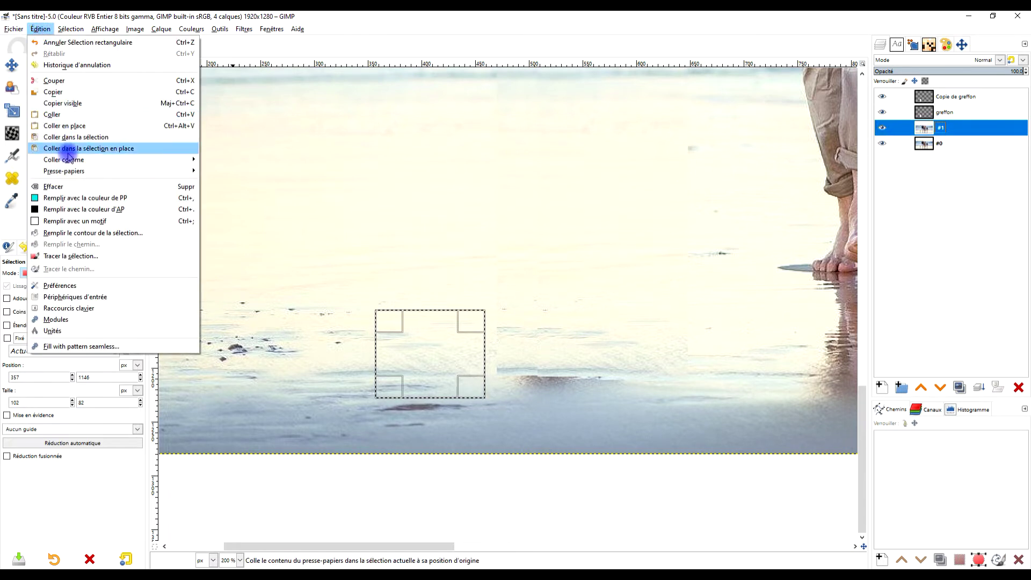
click(58, 92)
Paste the wet-sand area in place, move it over the leftover dog reflection, and convert the floating selection into a new layer
click(40, 29)
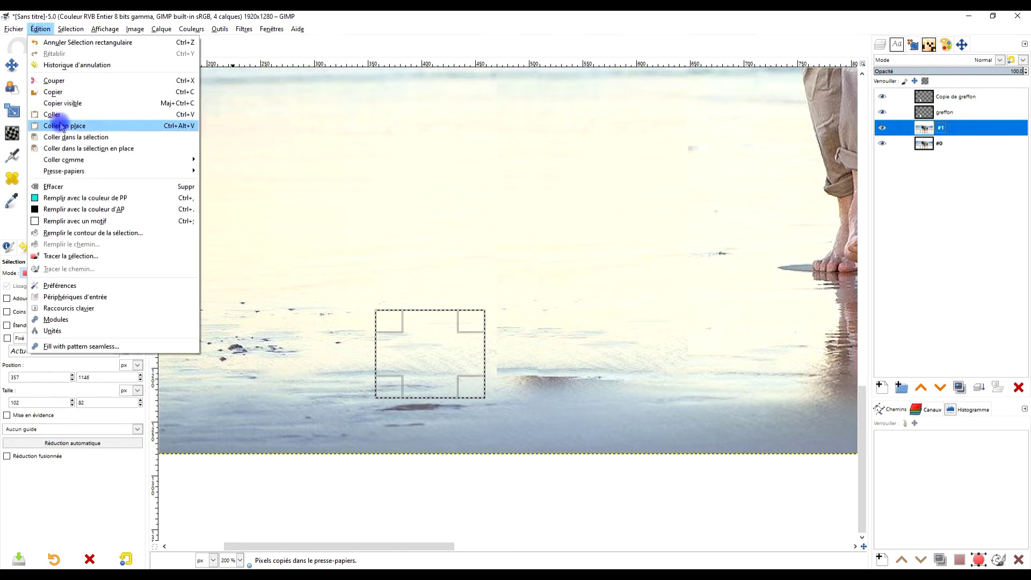
click(63, 126)
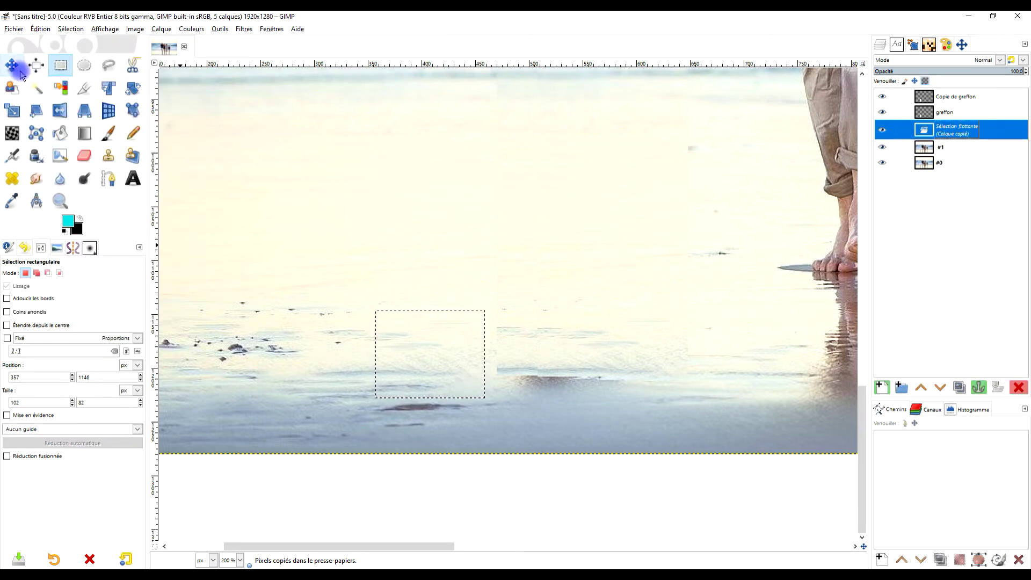
click(13, 66)
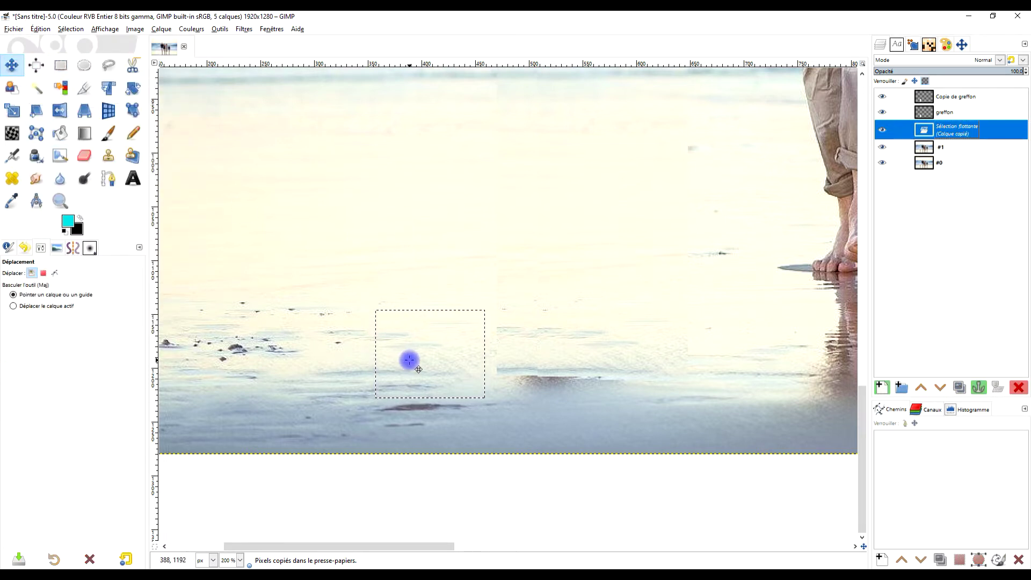
drag(409, 360, 528, 374)
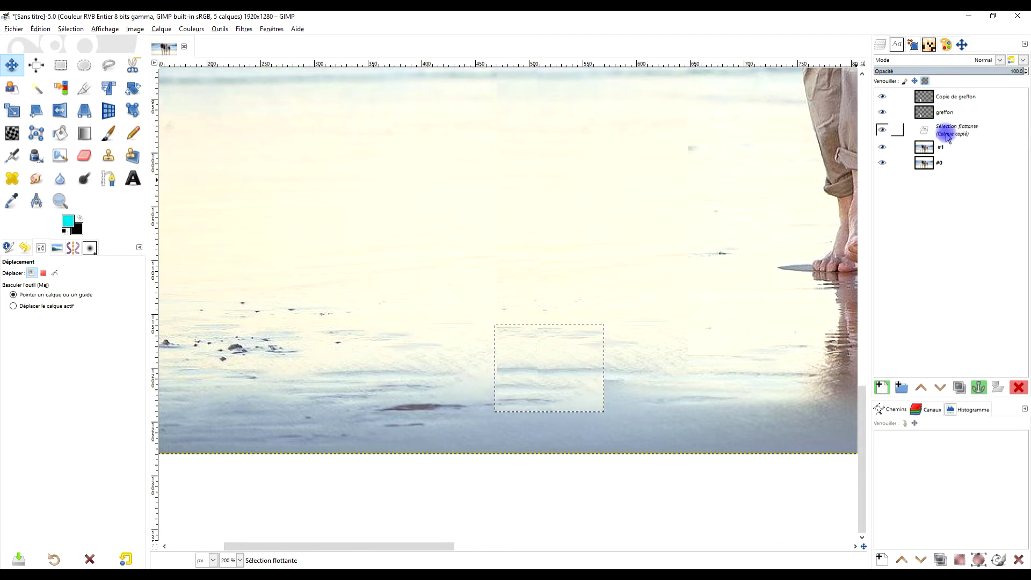
click(882, 387)
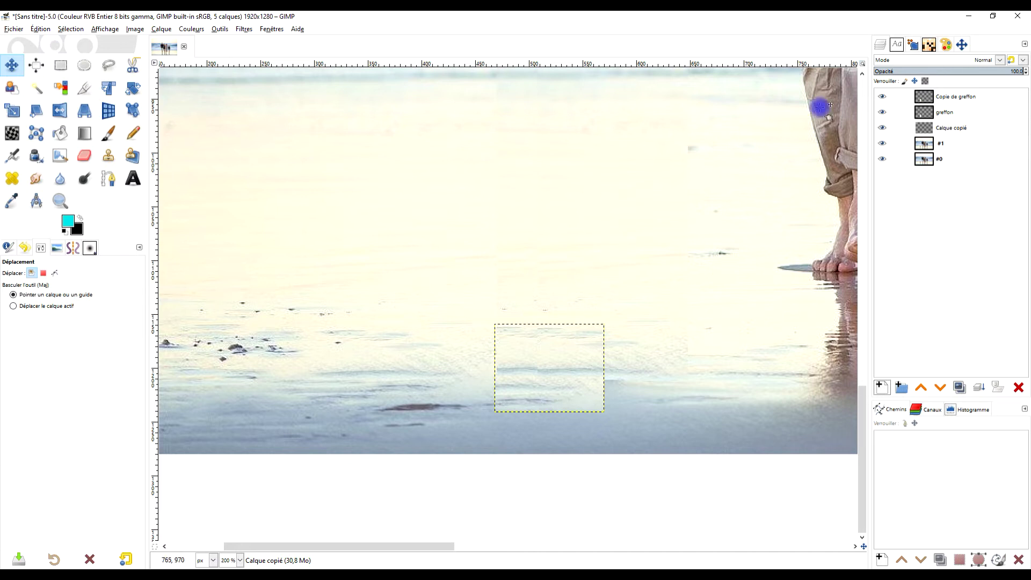
Place greffon beneath the pasted reflection patch and merge all three patch layers into one, comparing the result by toggling its visibility
click(955, 99)
drag(948, 113, 980, 117)
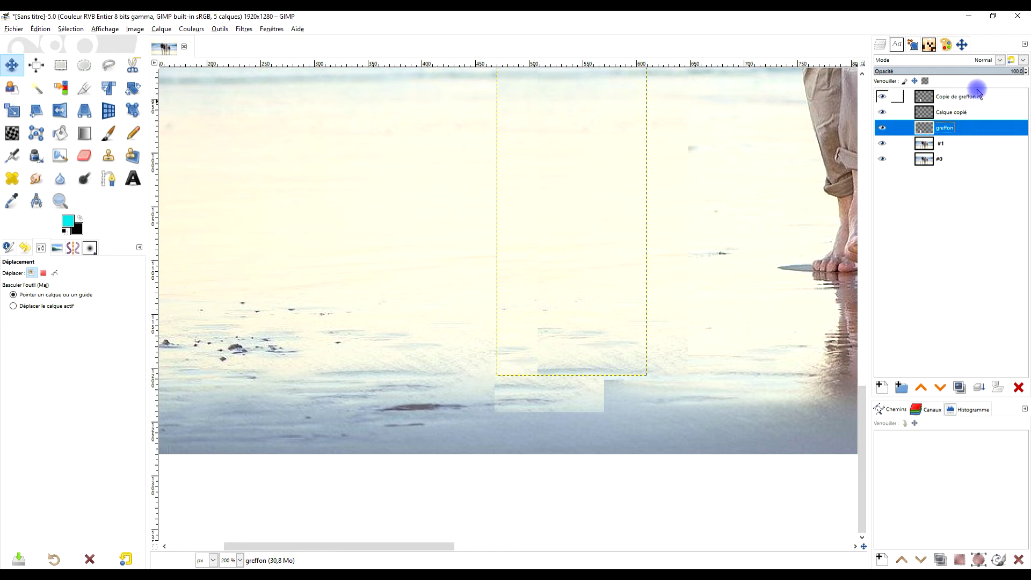
click(961, 97)
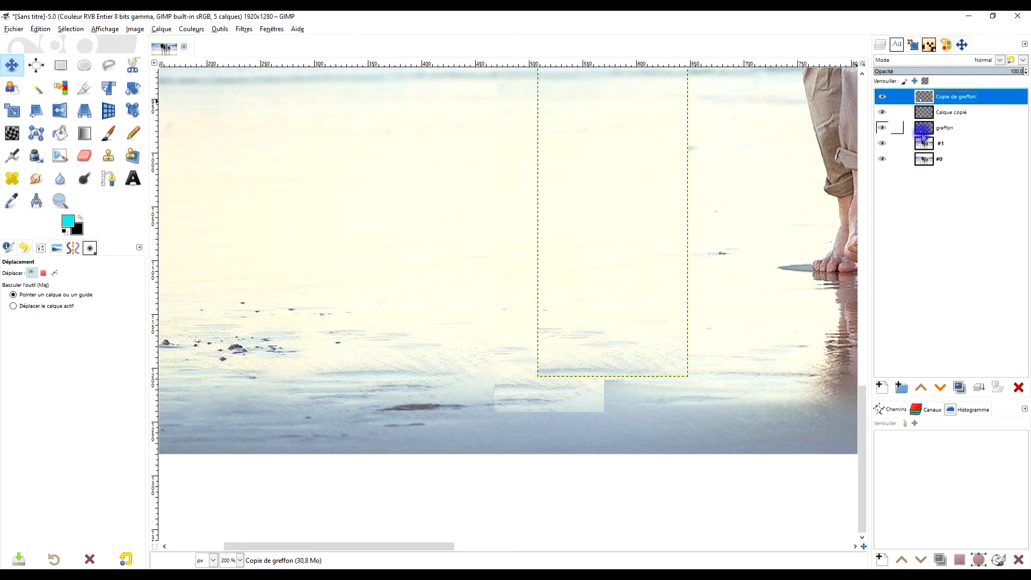
click(978, 387)
click(979, 386)
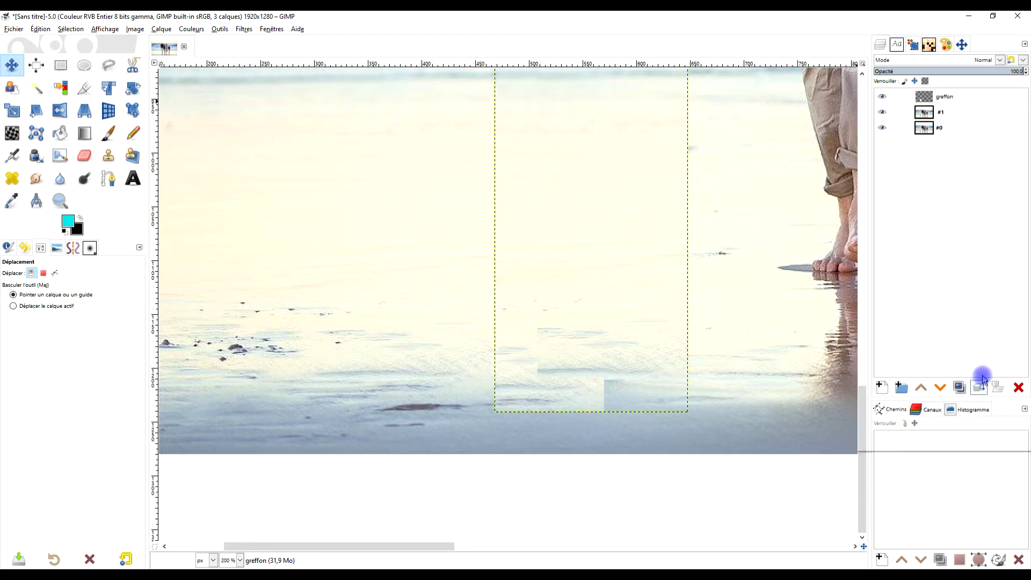
click(882, 97)
click(883, 98)
click(883, 98)
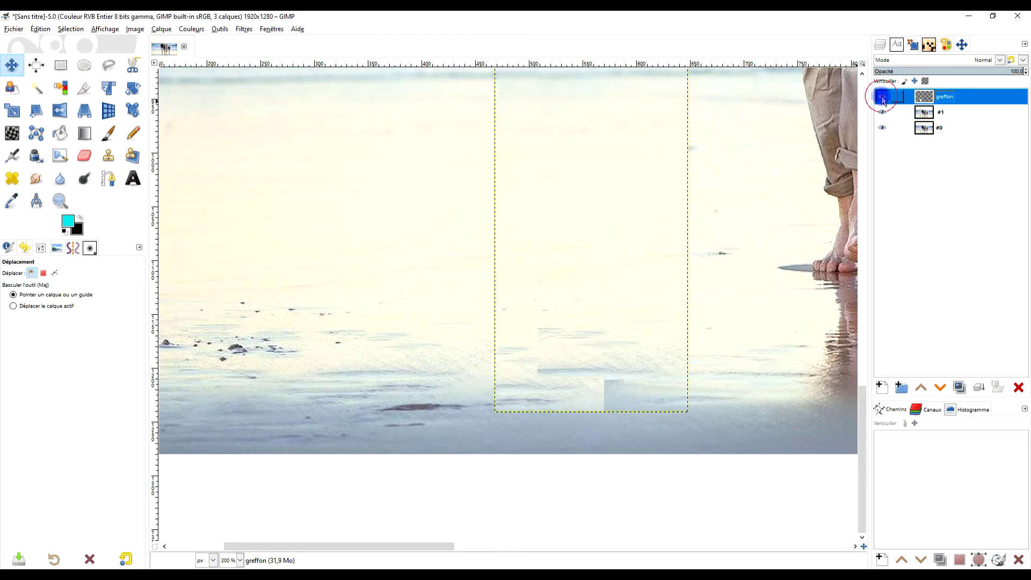
click(883, 98)
Resize the merged greffon layer's boundary to the image dimensions and compare the photo with the layer hidden and shown
scroll(612, 268, down, 2)
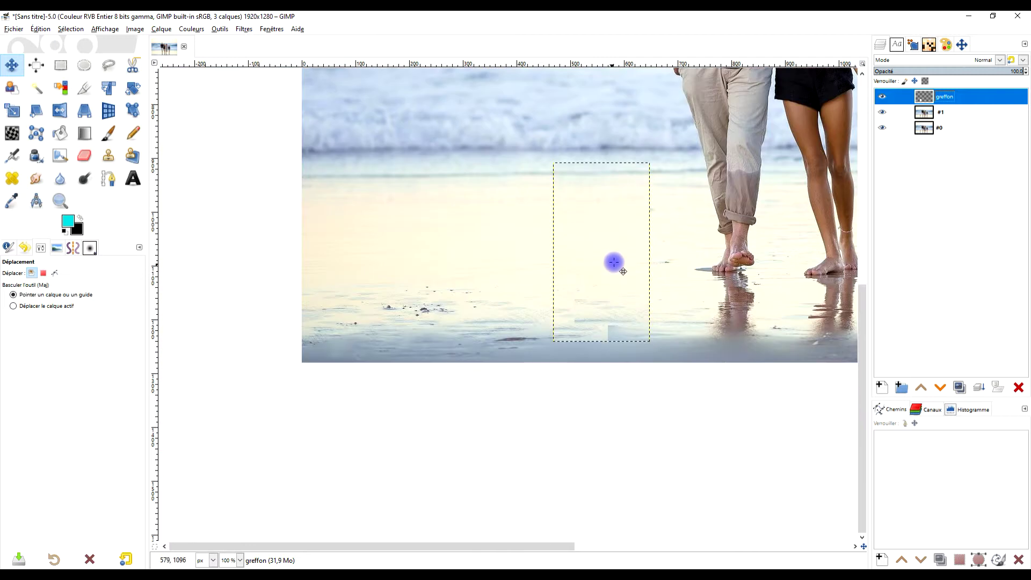
scroll(565, 301, up, 1)
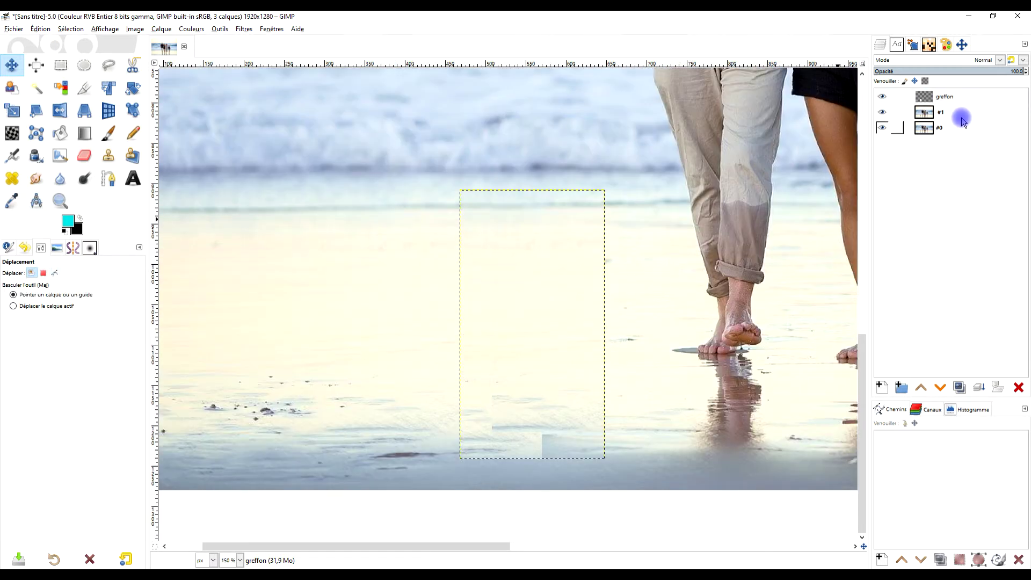
click(972, 98)
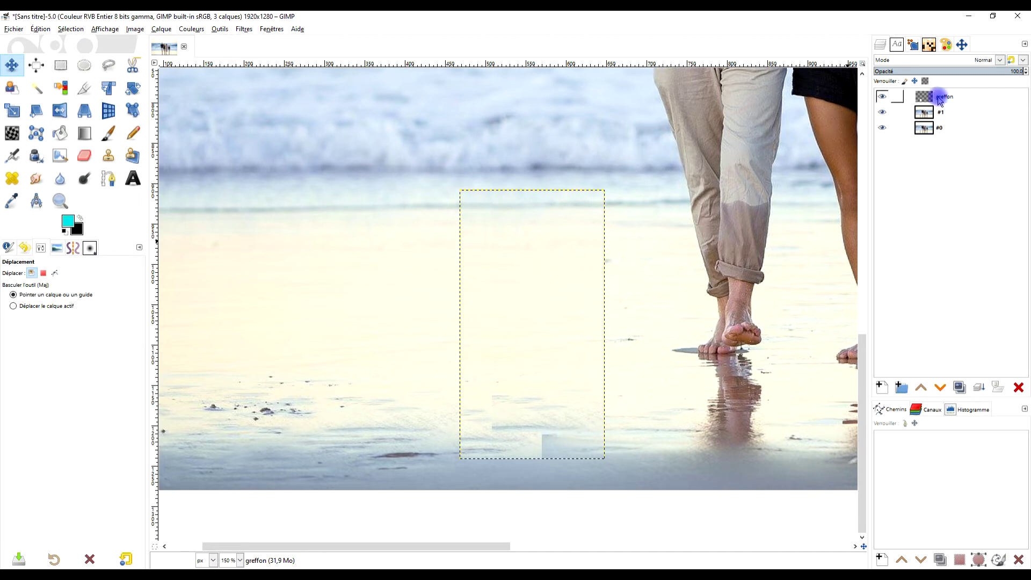
right_click(939, 100)
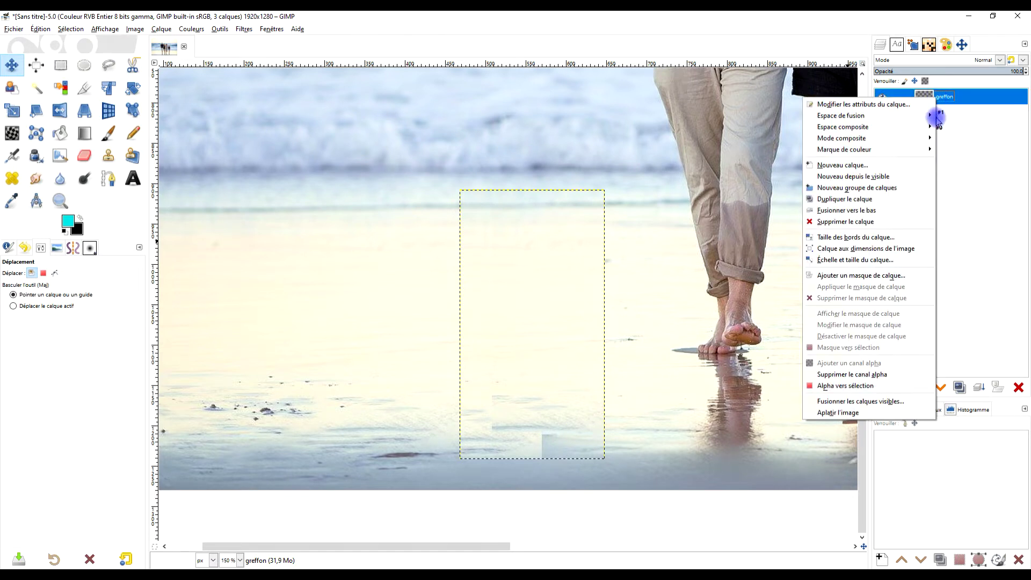
click(899, 250)
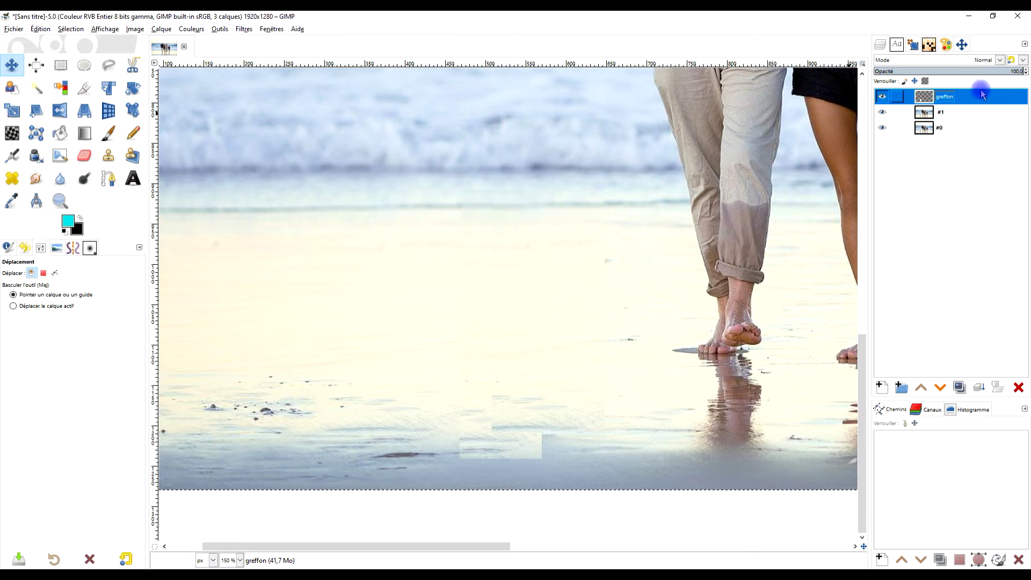
click(882, 97)
click(882, 97)
Blend the patch's upper edge along the waterline on the greffon layer, using the Eraser with the 85 px Hardness 025 brush
mouse_move(129, 162)
mouse_down()
mouse_move(108, 156)
mouse_move(106, 140)
mouse_up()
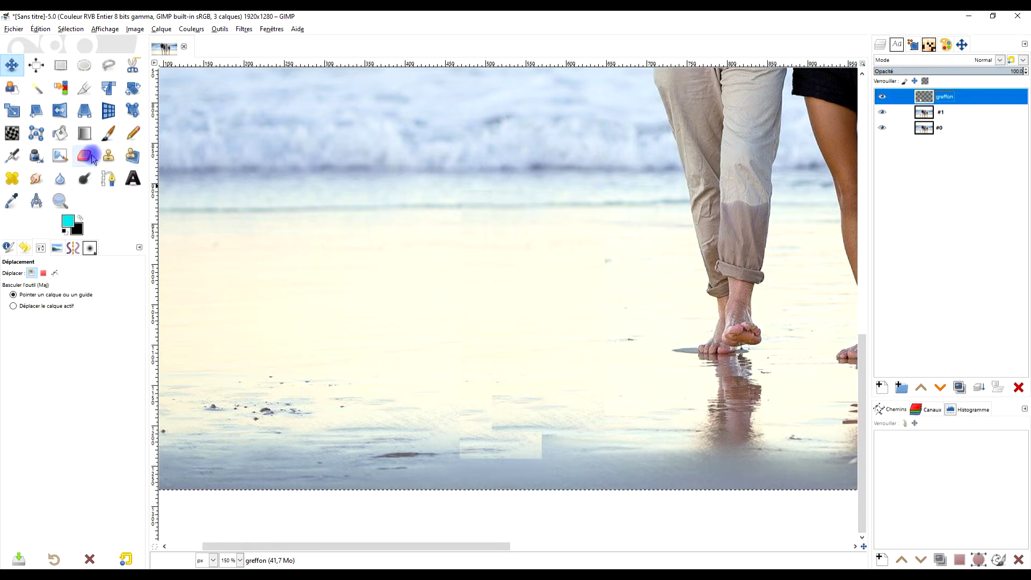
click(89, 156)
key(3)
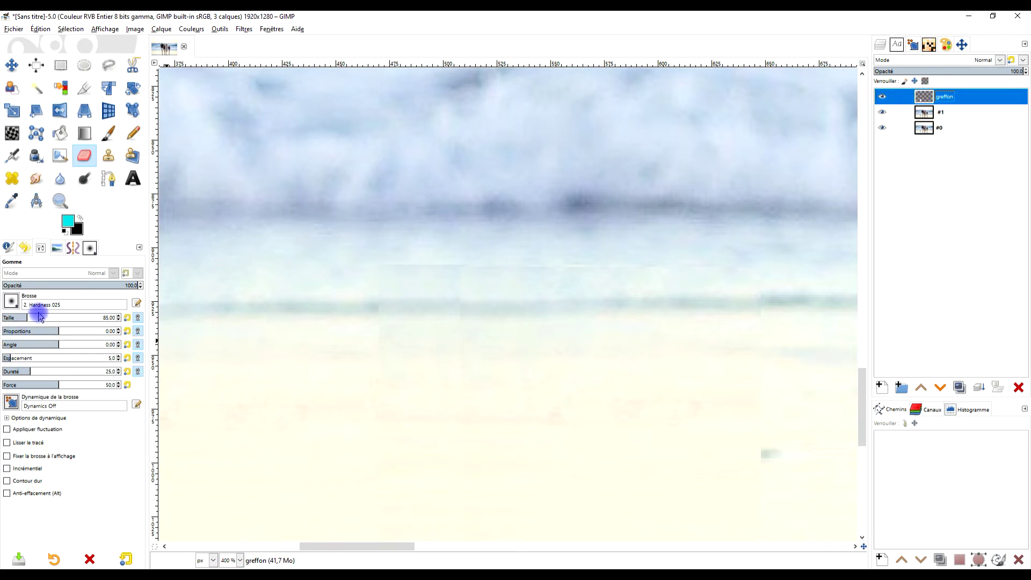
click(528, 199)
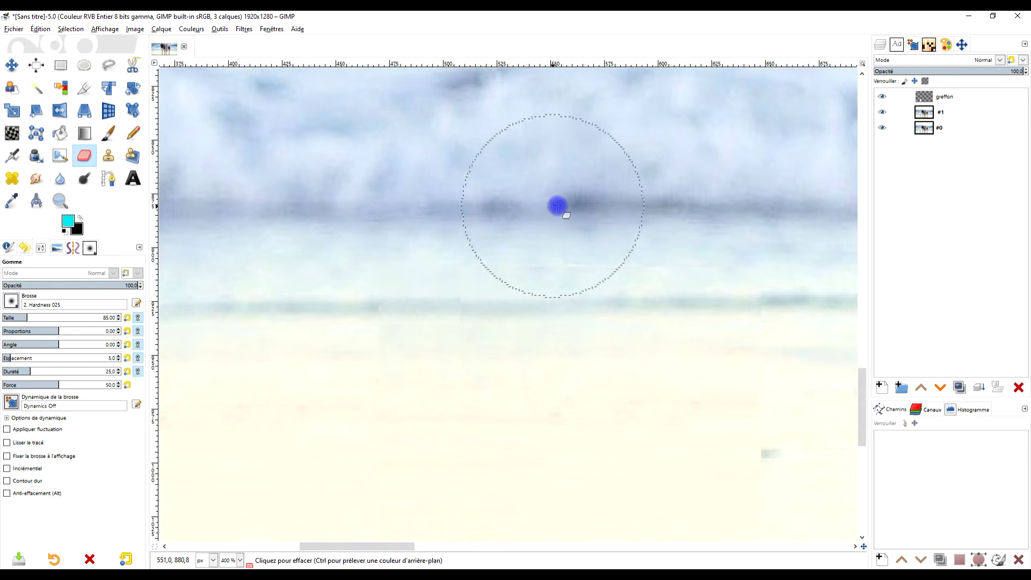
mouse_move(329, 276)
mouse_down()
mouse_move(329, 350)
mouse_move(318, 359)
mouse_move(325, 291)
mouse_up()
key(ctrl+z)
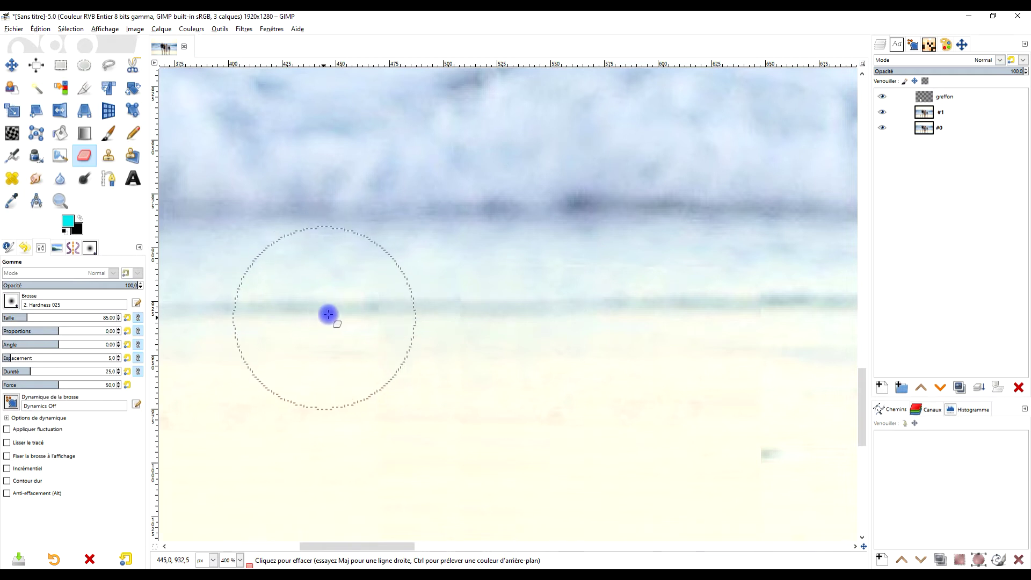
Set the Eraser size to 56 and soften the lower edges of the greffon patch over the wet sand
scroll(545, 214, down, 5)
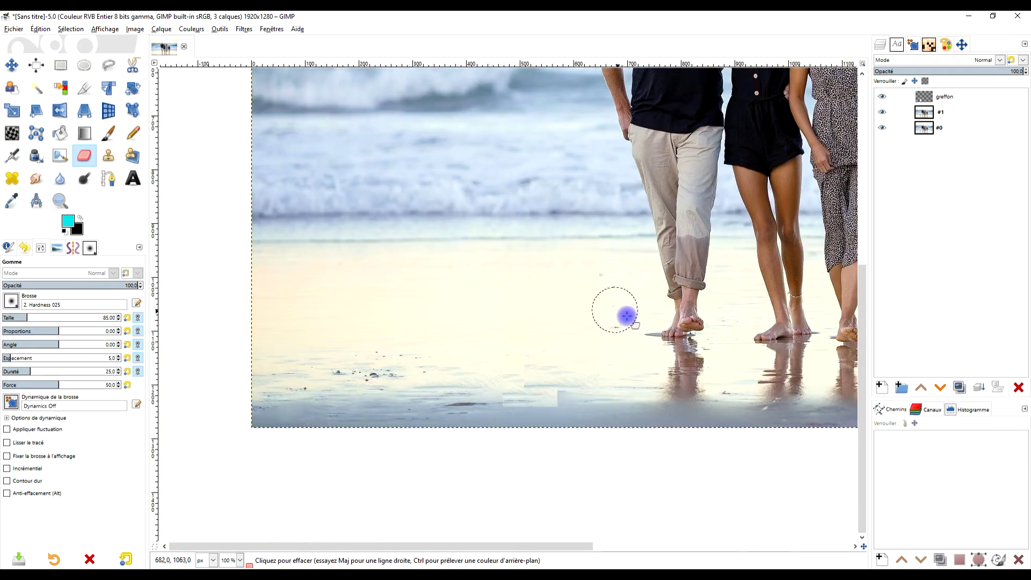
scroll(555, 406, up, 1)
scroll(556, 405, up, 4)
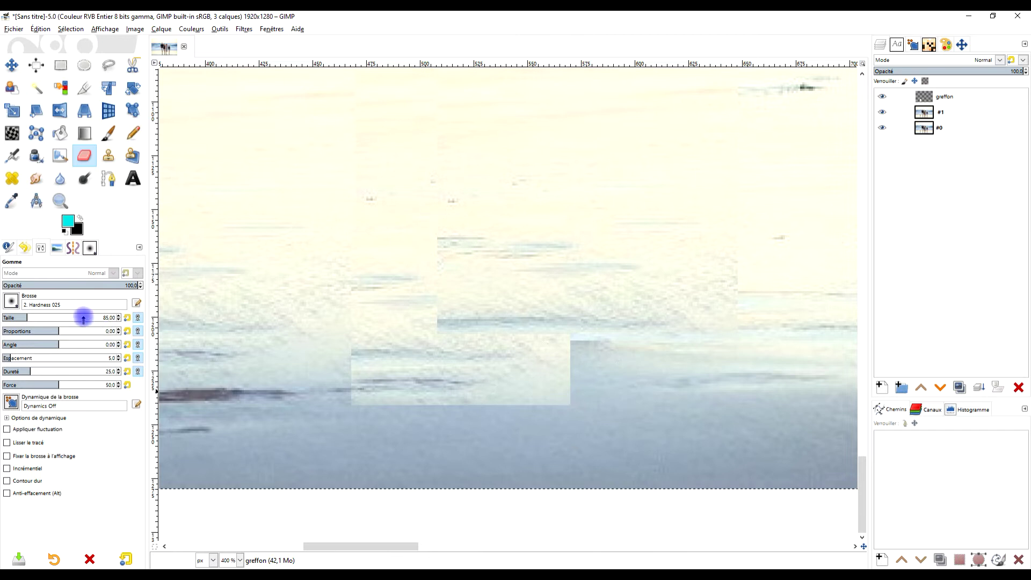
click(22, 318)
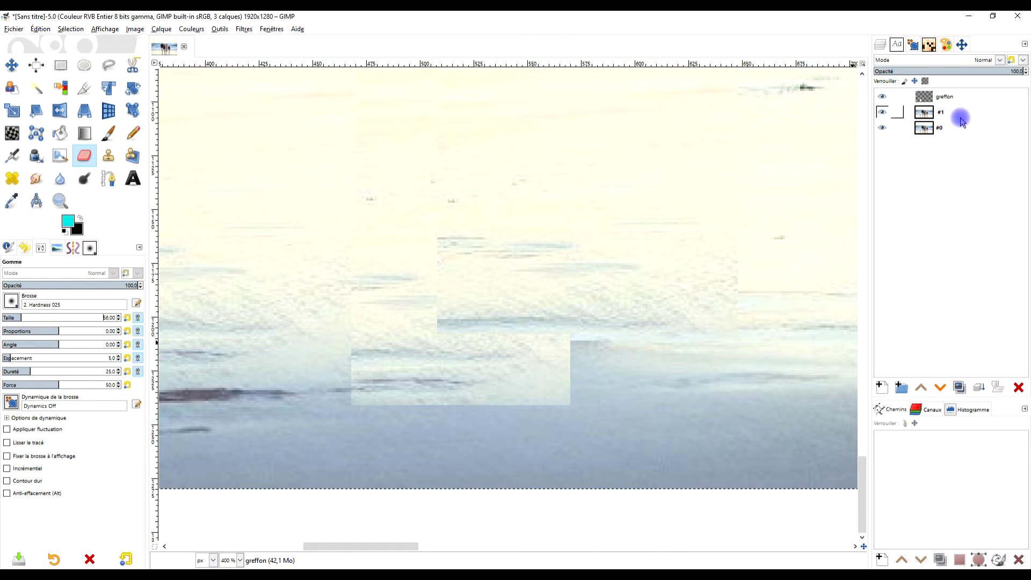
click(958, 97)
click(531, 471)
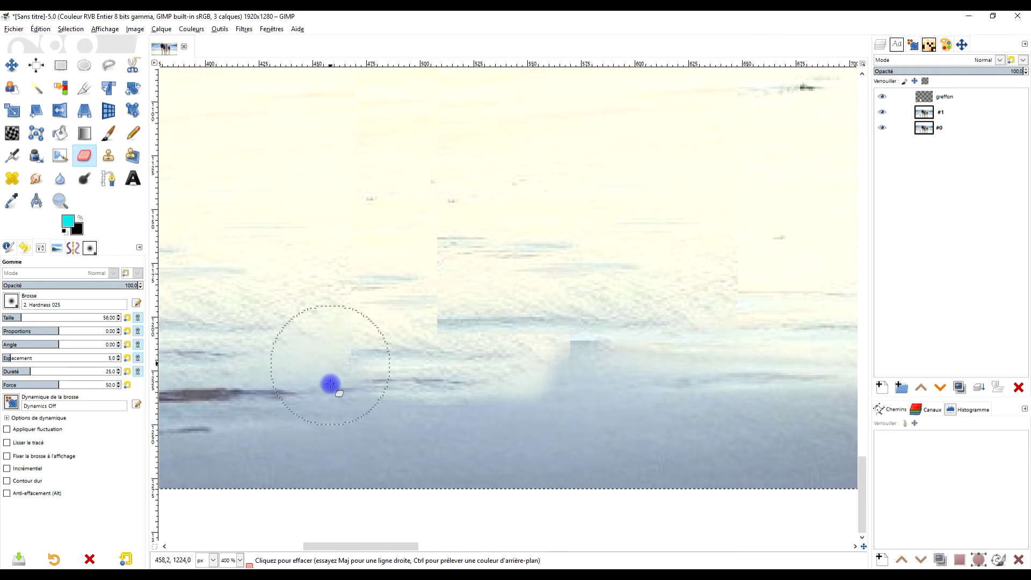
Try to erase the remaining hard edges of the greffon patch over the wet sand, and undo the strokes
scroll(340, 370, up, 2)
scroll(341, 370, left, 1)
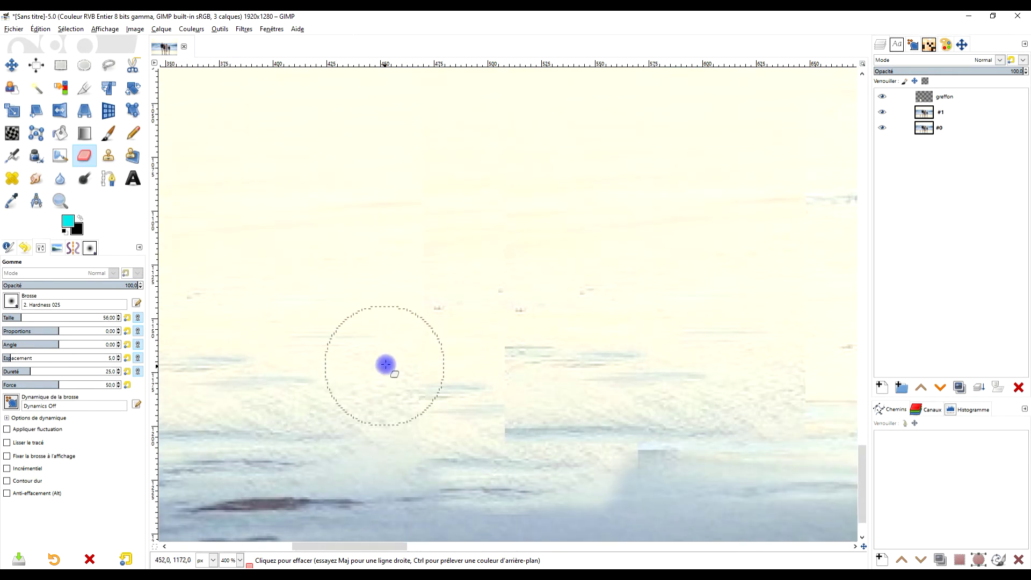
scroll(642, 368, up, 2)
scroll(642, 369, left, 1)
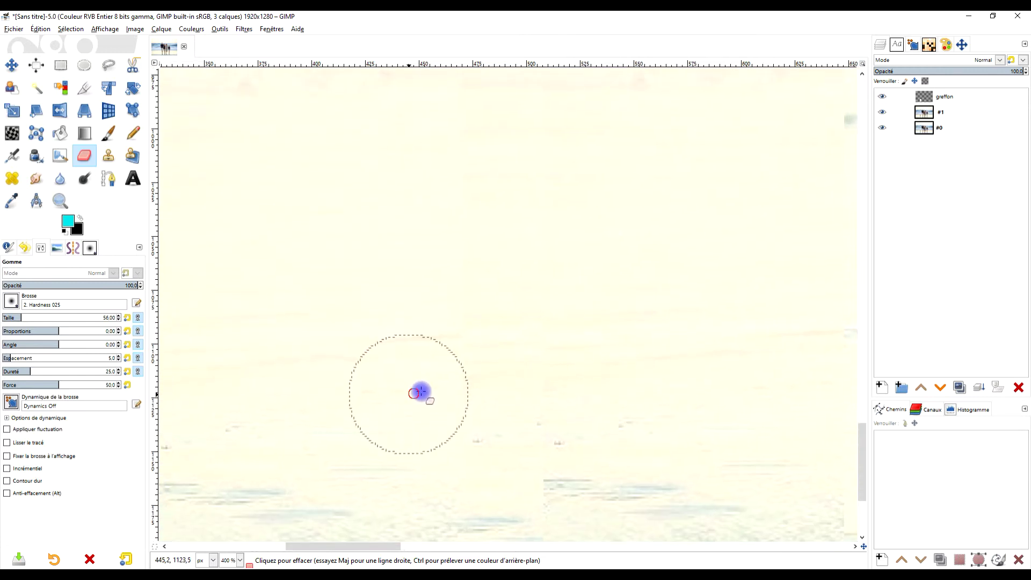
scroll(729, 329, down, 2)
scroll(730, 329, right, 1)
scroll(617, 257, down, 1)
scroll(637, 259, down, 2)
scroll(552, 345, up, 2)
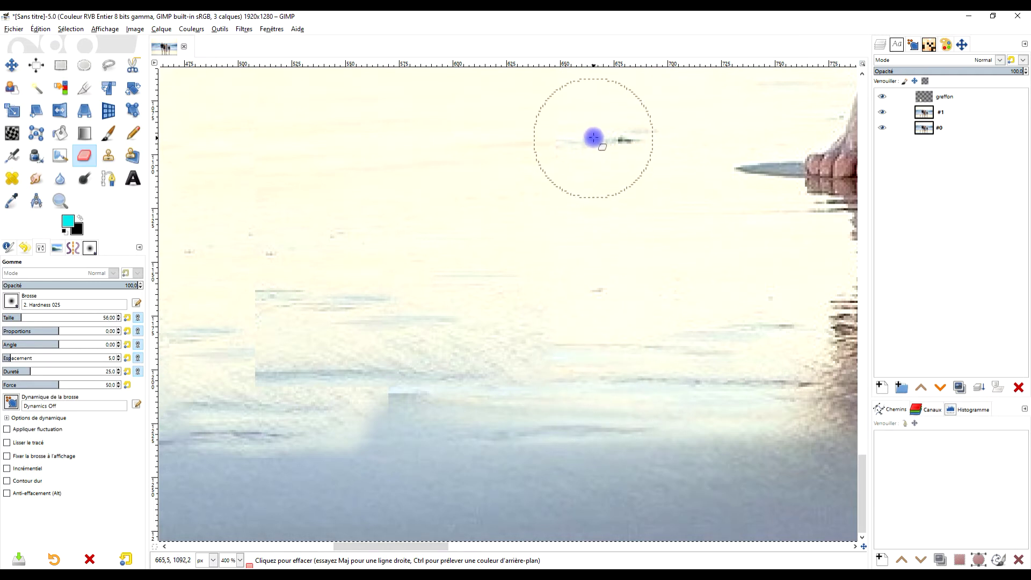
click(495, 446)
mouse_move(474, 447)
mouse_down()
mouse_move(420, 443)
mouse_move(406, 435)
mouse_move(413, 427)
mouse_move(390, 427)
mouse_move(414, 426)
mouse_move(392, 457)
mouse_move(223, 458)
mouse_move(203, 447)
mouse_move(240, 382)
mouse_up()
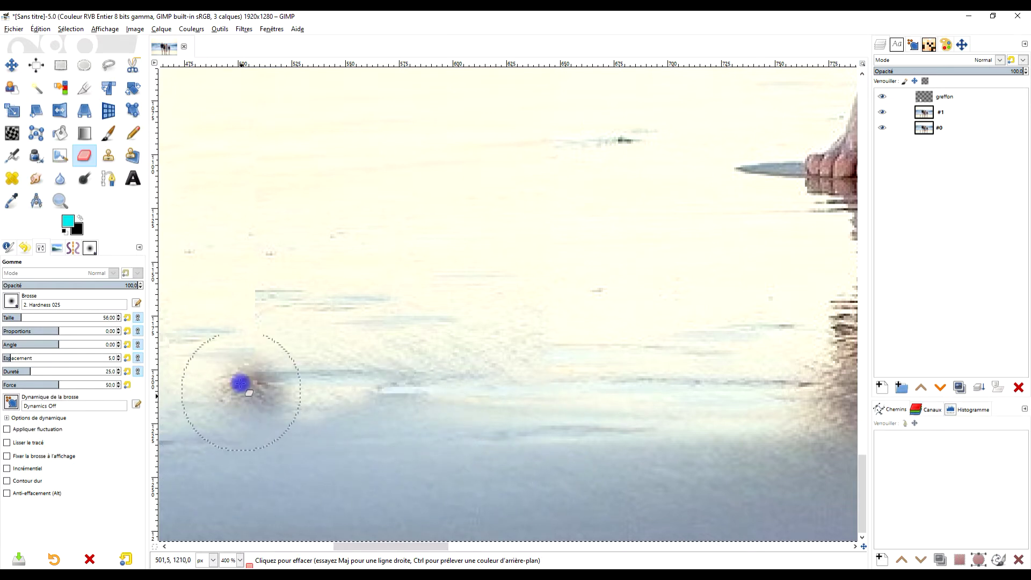
ctrl+scroll(350, 348, down, 2)
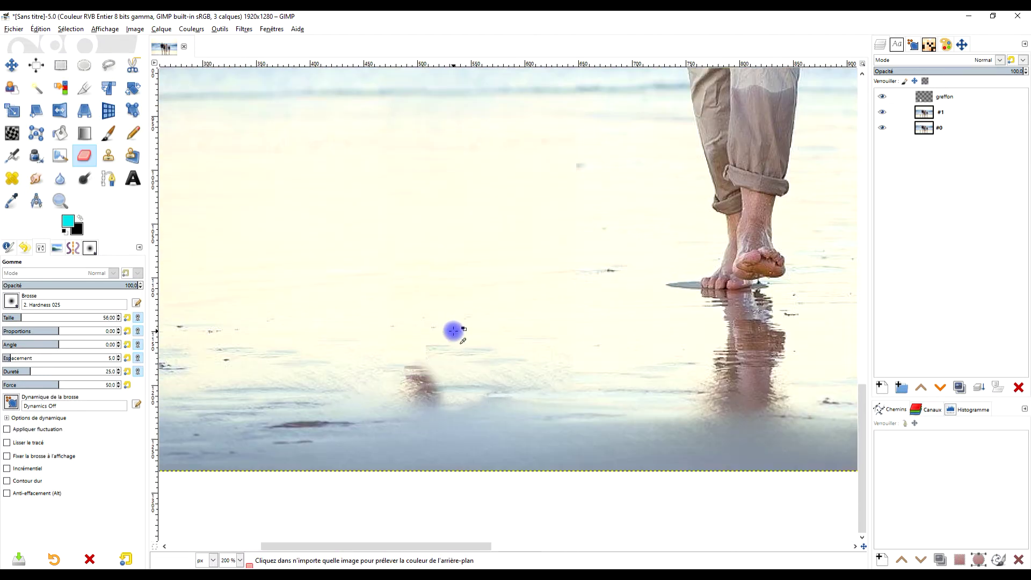
key(ctrl+z)
mouse_move(433, 345)
mouse_down()
mouse_move(384, 437)
mouse_move(481, 436)
mouse_move(472, 421)
mouse_move(381, 417)
mouse_up()
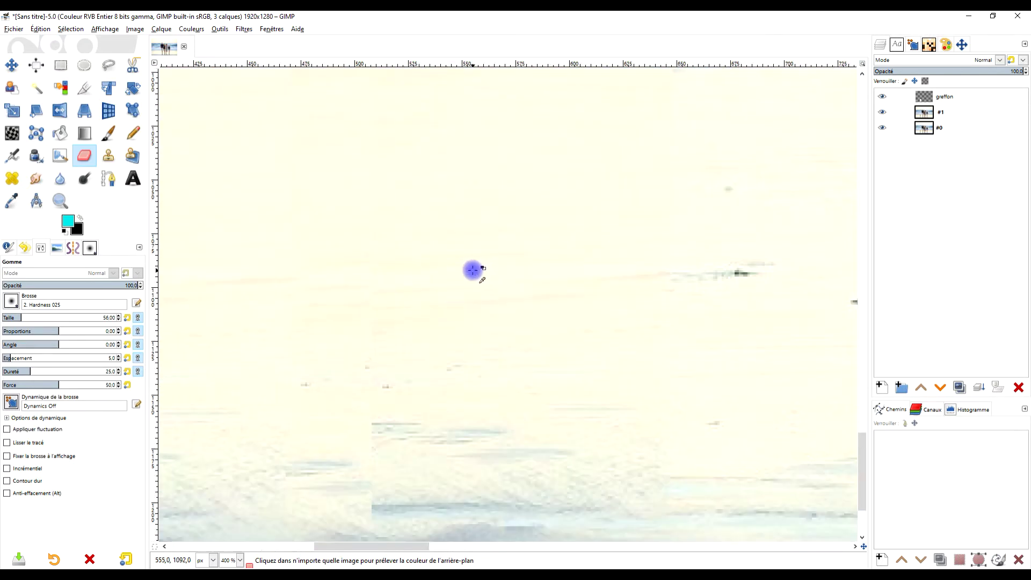
Examine how the retouched sand blends into the surrounding beach, from close up out to the whole photo
ctrl+scroll(478, 279, down, 1)
scroll(572, 333, left, 3)
scroll(573, 332, up, 2)
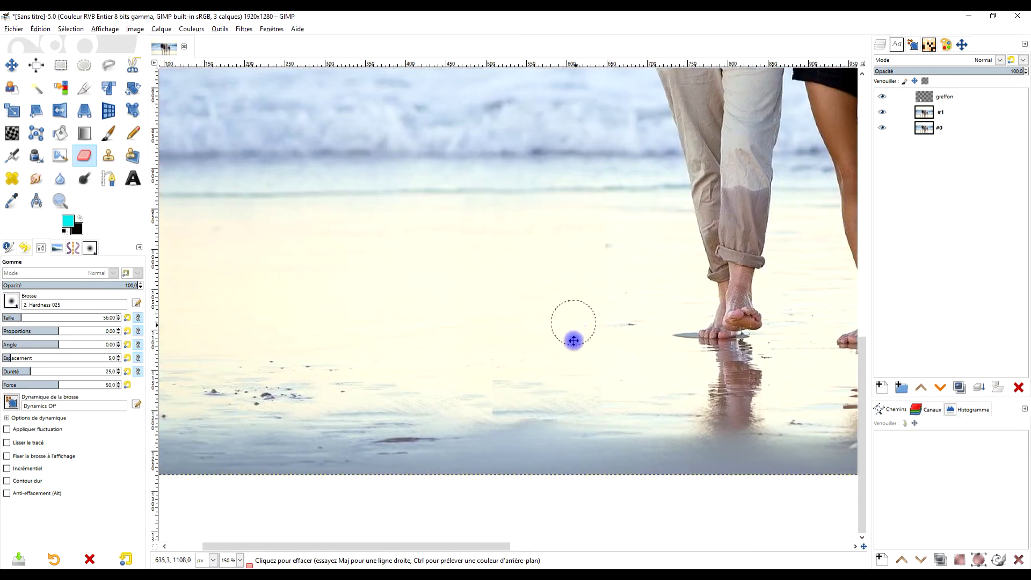
scroll(471, 274, up, 1)
ctrl+scroll(508, 288, up, 1)
ctrl+scroll(534, 284, down, 1)
ctrl+scroll(534, 284, down, 2)
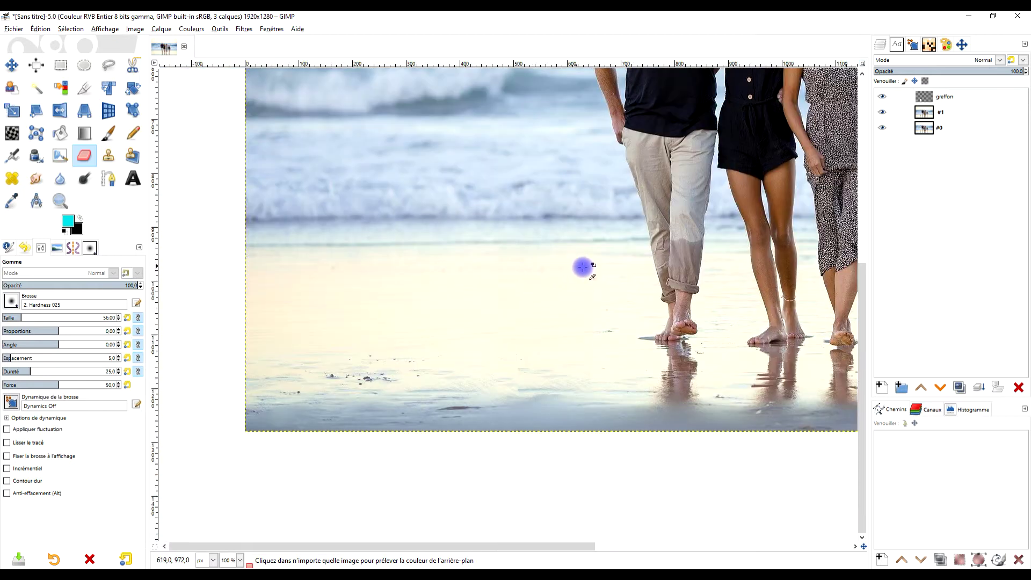
ctrl+scroll(622, 295, up, 1)
ctrl+scroll(598, 265, down, 1)
scroll(597, 265, up, 4)
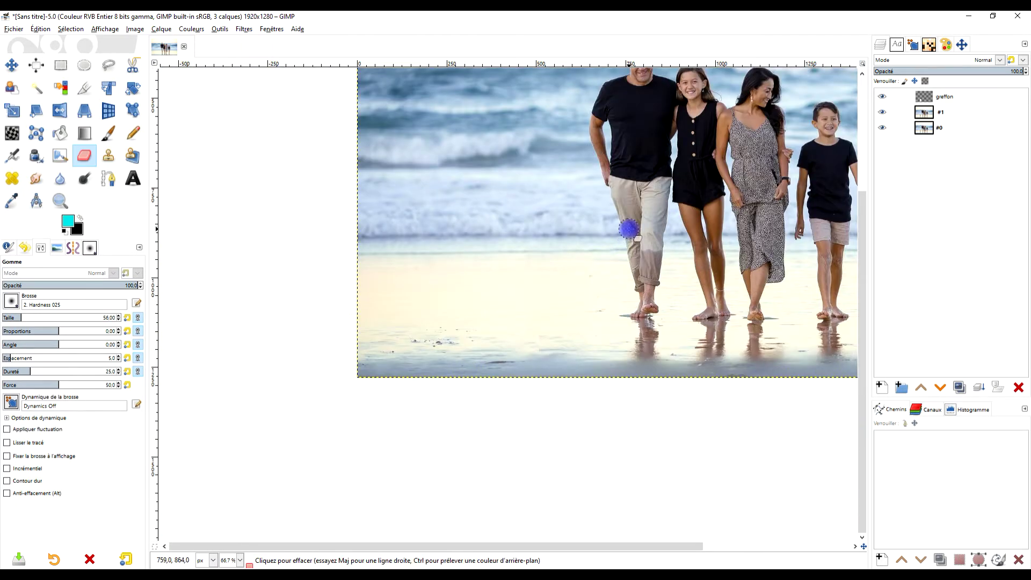
scroll(681, 276, left, 2)
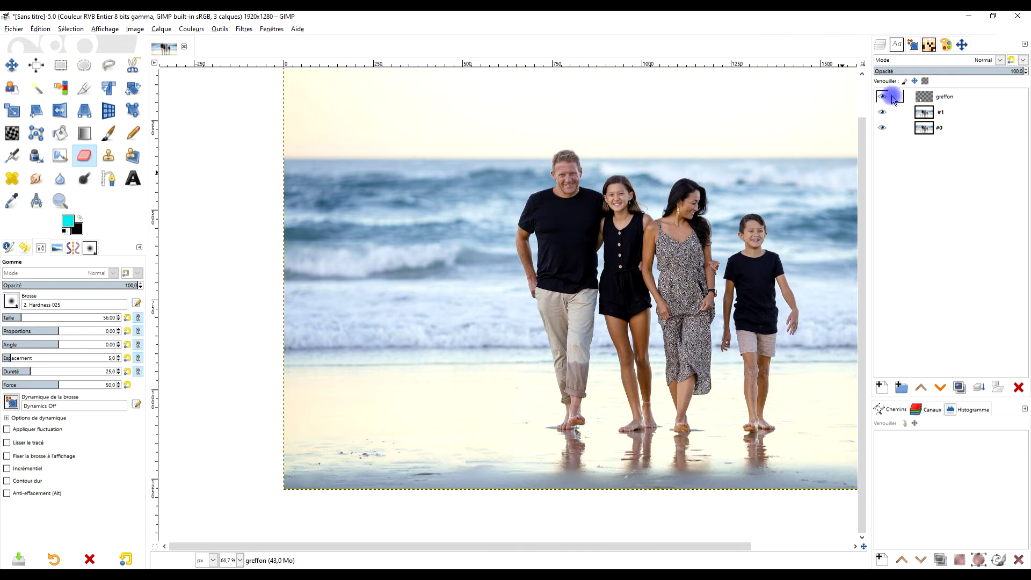
Create a layer group directly above layer #0 and name it solution #1
click(950, 130)
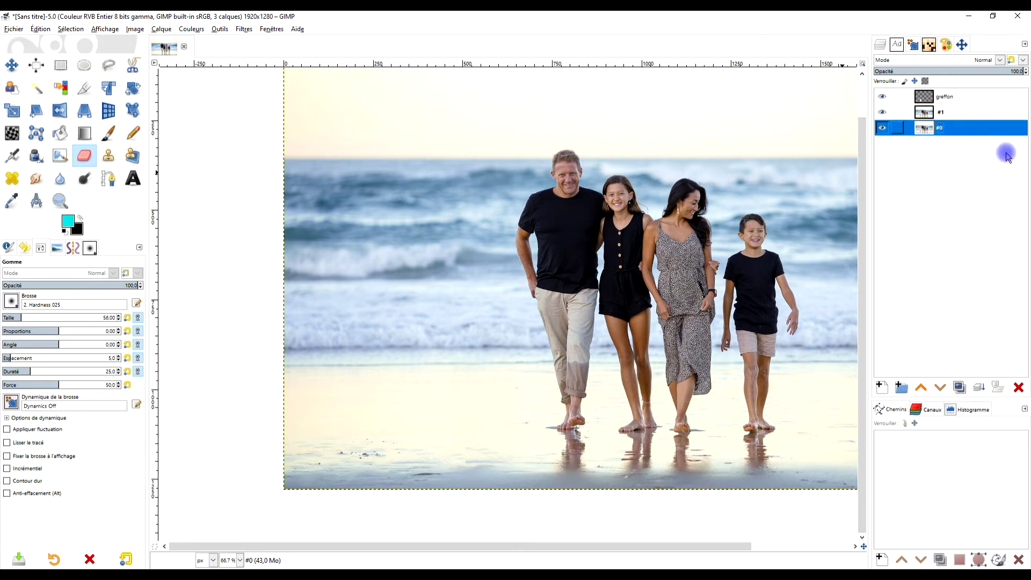
click(902, 387)
double_click(960, 129)
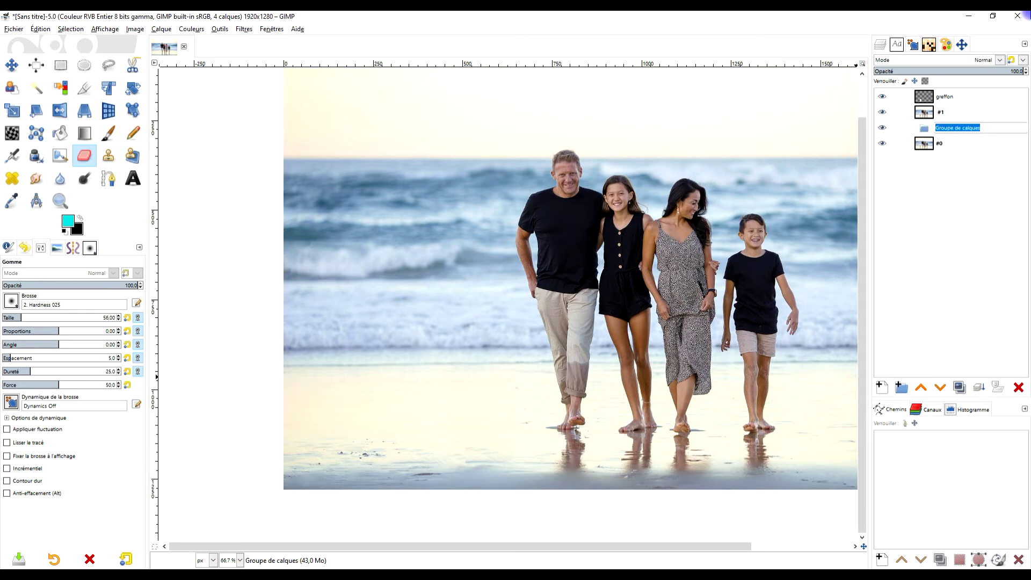
text(ou)
key(BackSpace)
text(lutio)
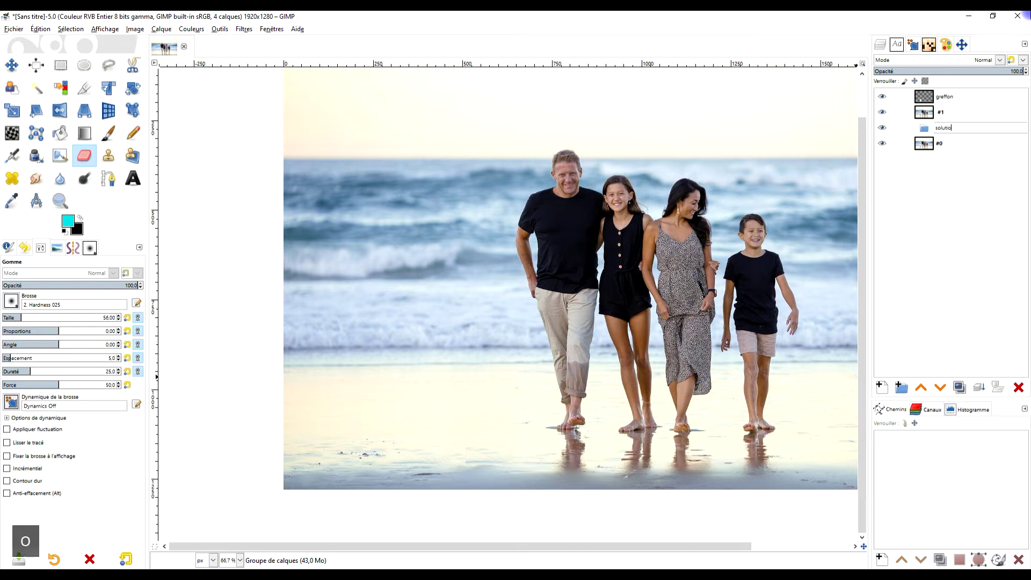
text(n)
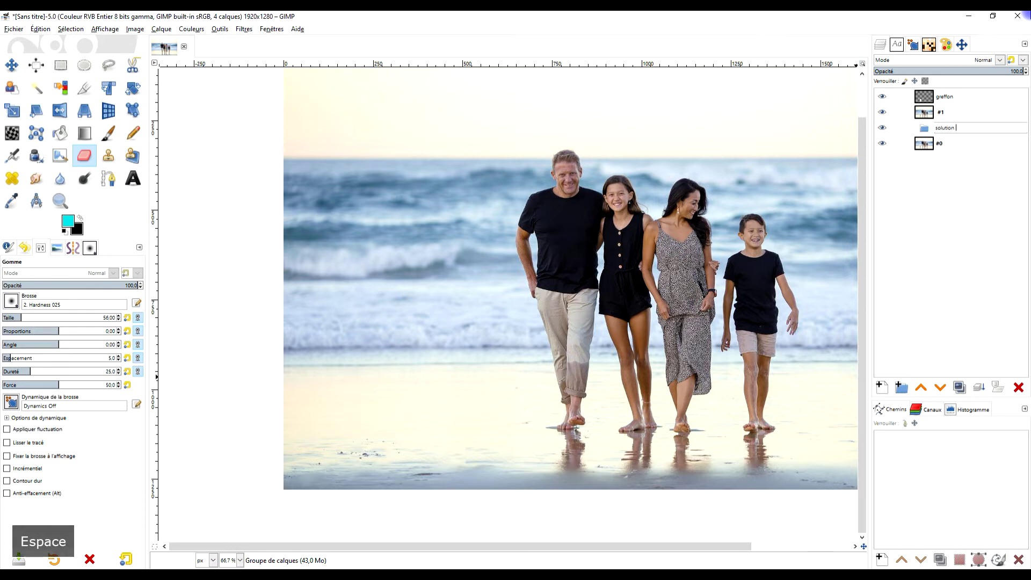
text(s #)
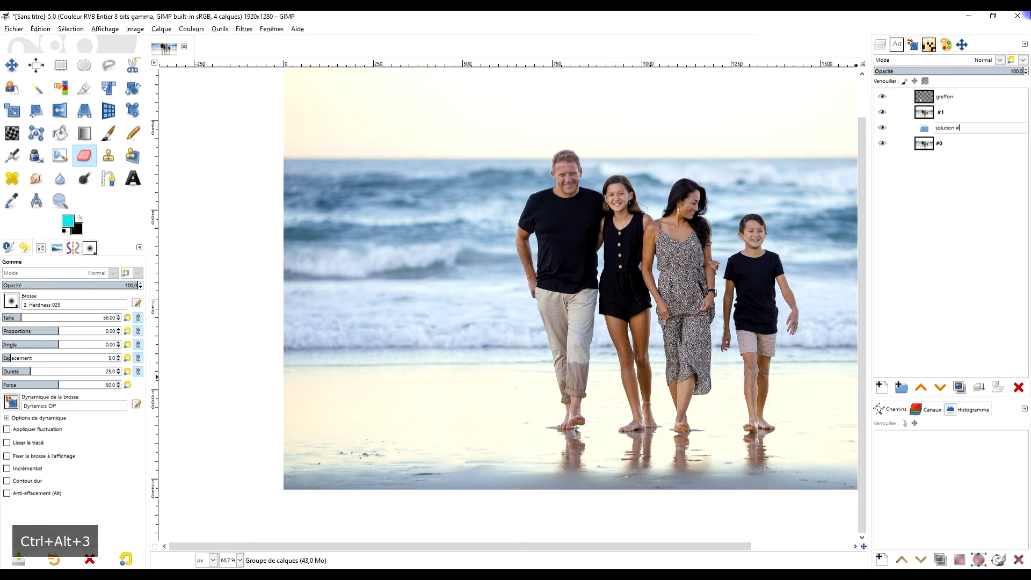
text(1)
key(Return)
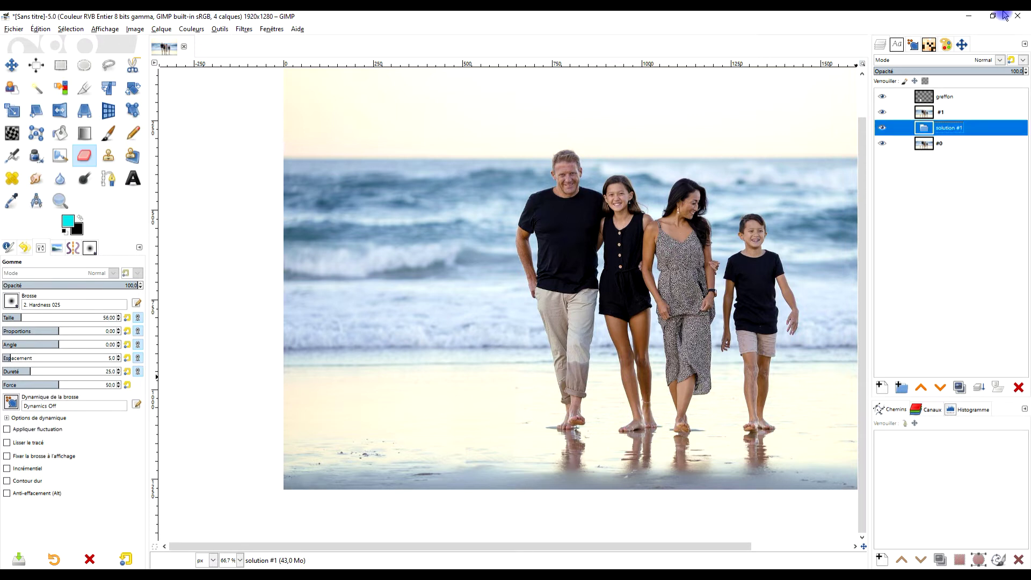
Extend the layer group's name to solution #1 - bricolage
double_click(960, 129)
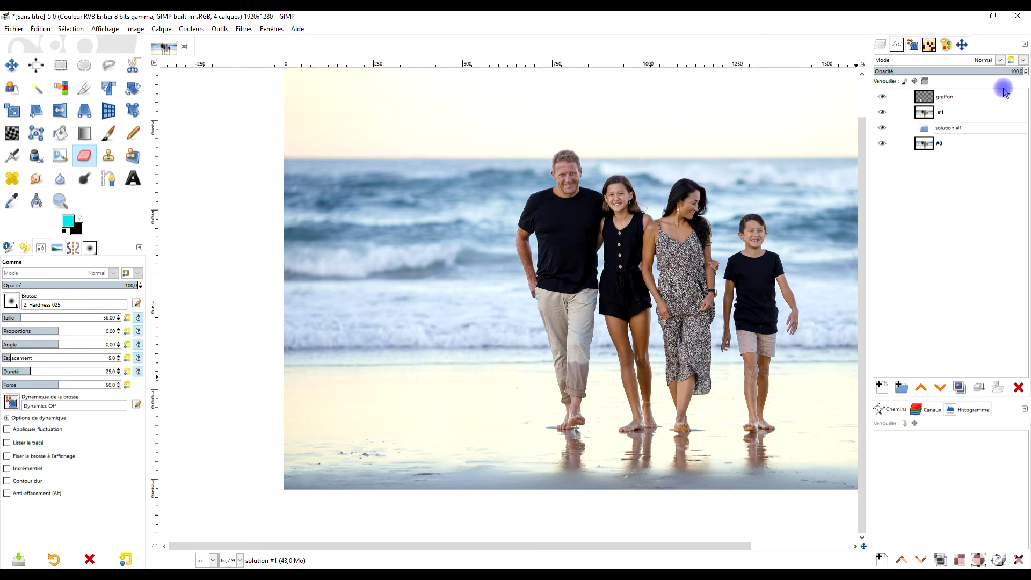
text(- br)
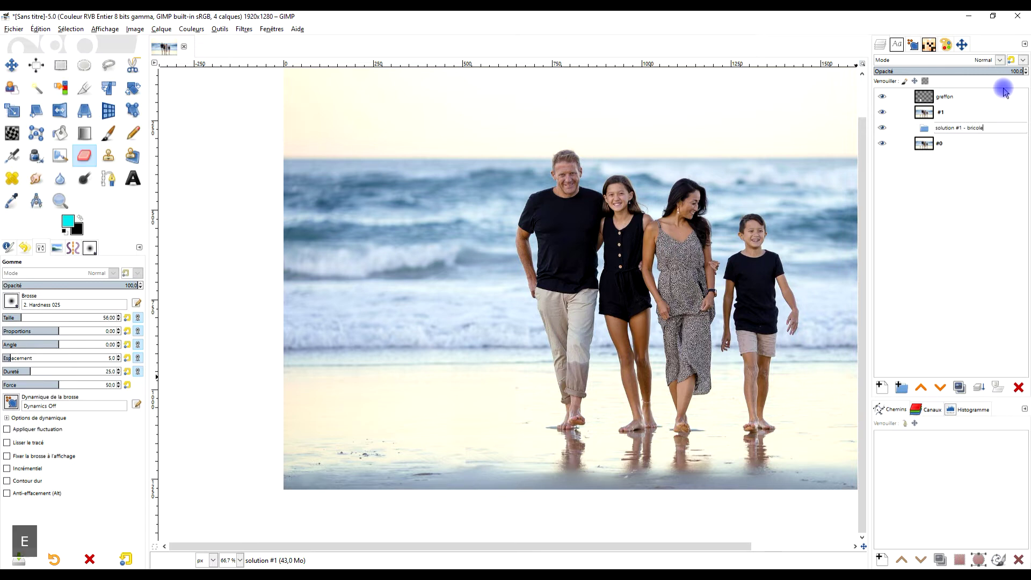
text(icolage)
key(Return)
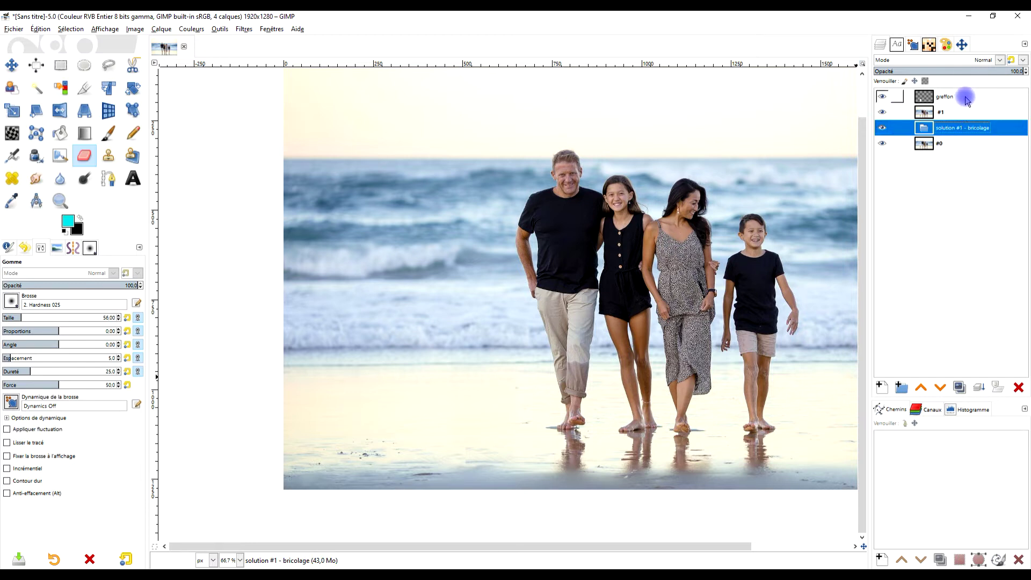
Move the #1 and greffon layers into the solution #1 - bricolage group, collapse the group and hide it
drag(957, 111, 980, 92)
click(910, 98)
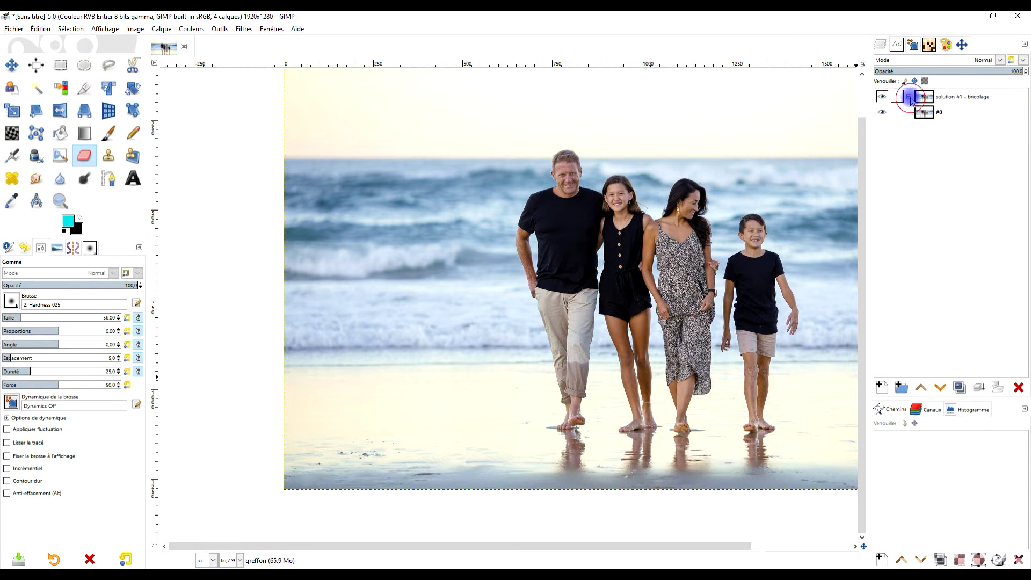
click(882, 96)
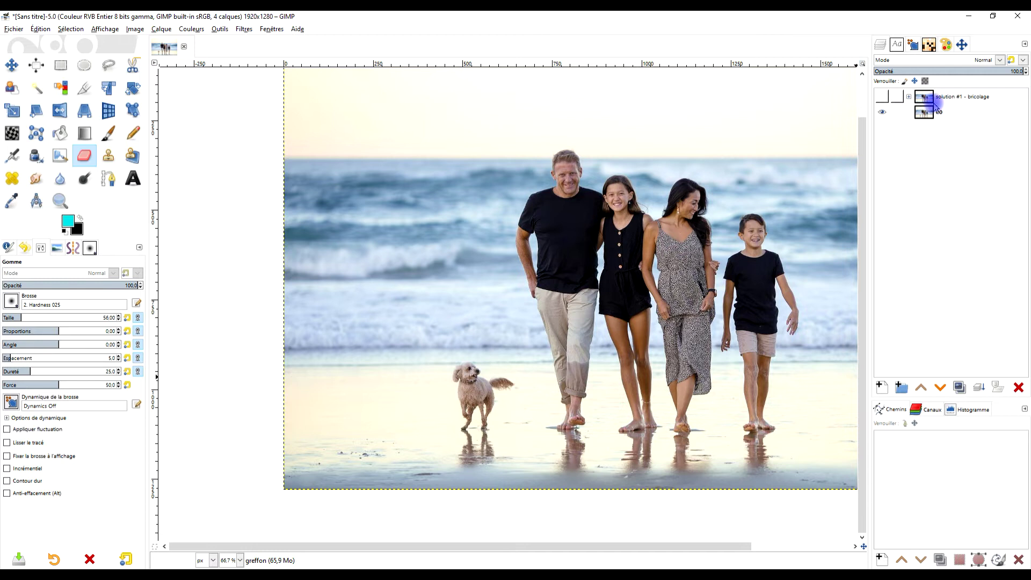
Duplicate layer #0, name the copy #2 and place it at the top of the layer stack
click(944, 114)
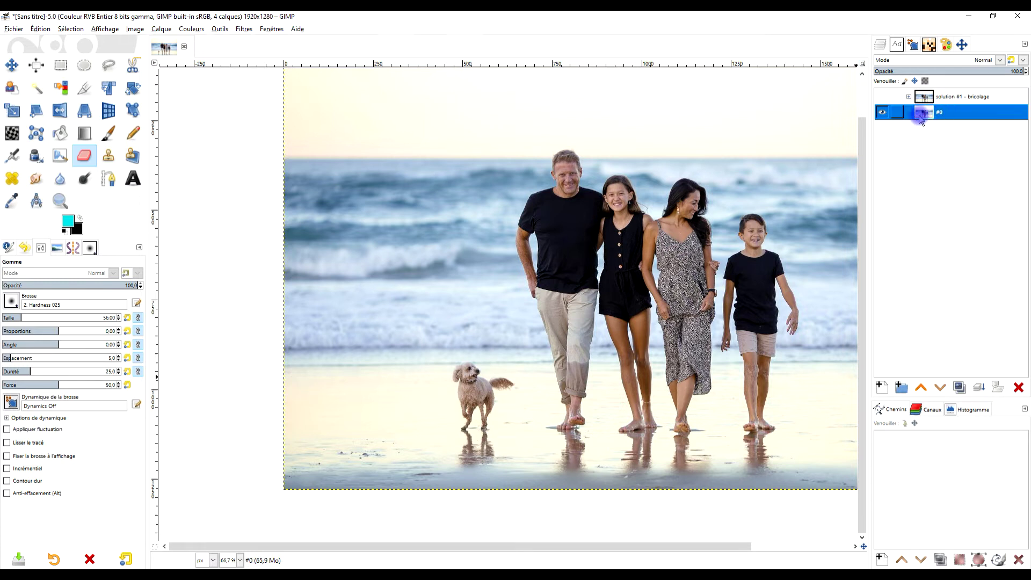
click(959, 387)
drag(932, 108, 991, 92)
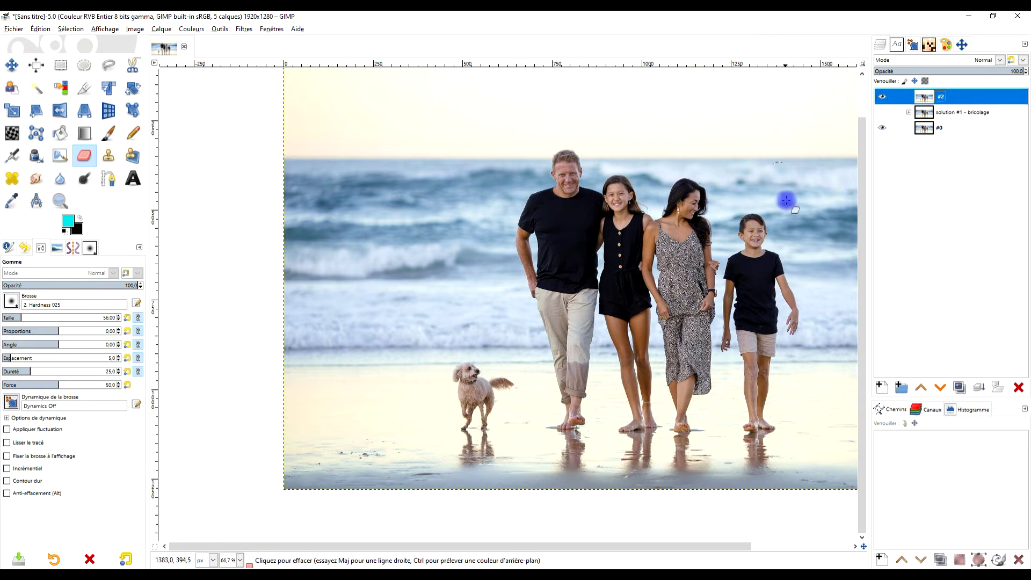
Activate the Clone tool with the 2. Hardness 075 brush for retouching the dog on layer #2
scroll(415, 420, up, 2)
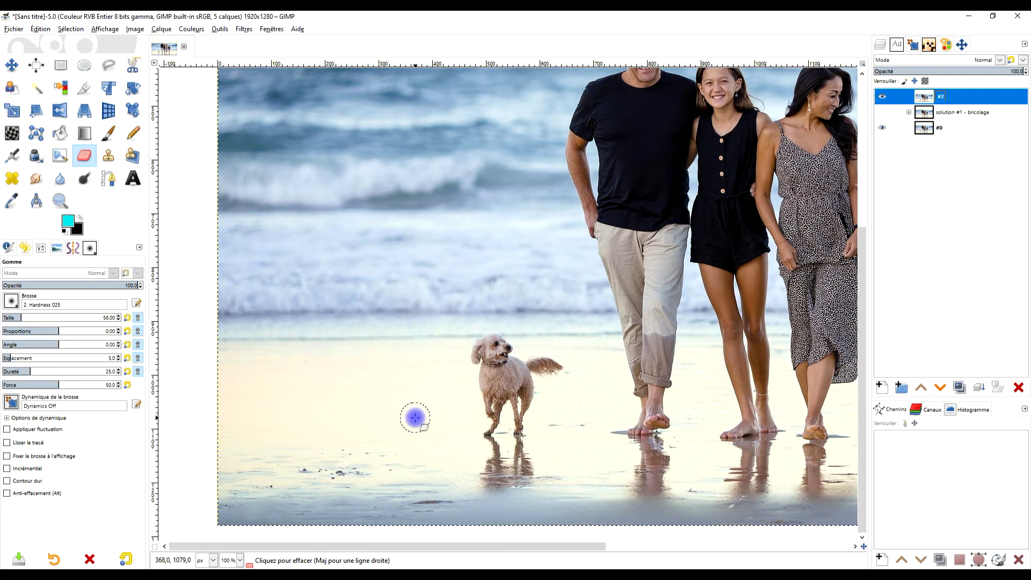
scroll(610, 341, down, 3)
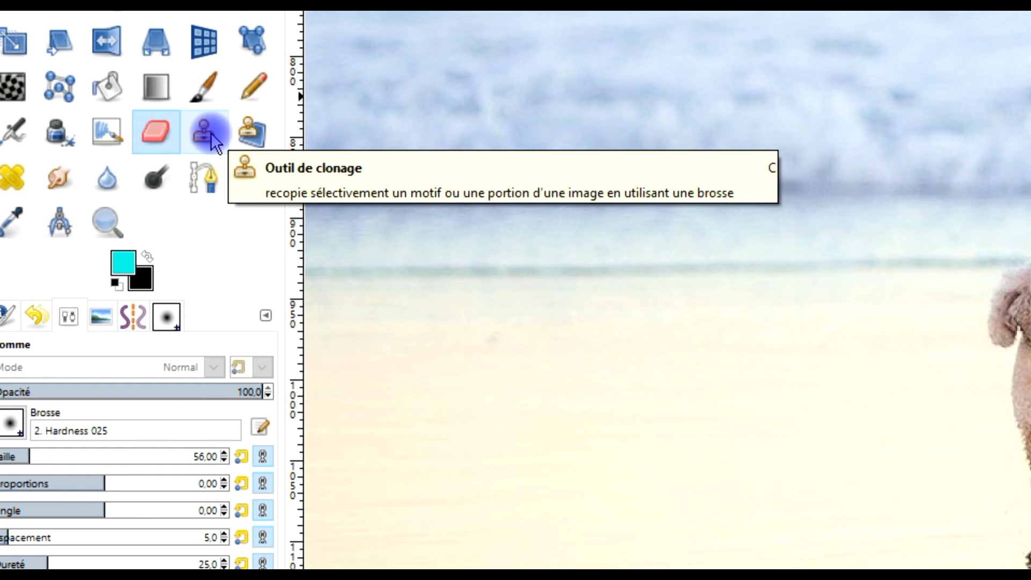
click(211, 132)
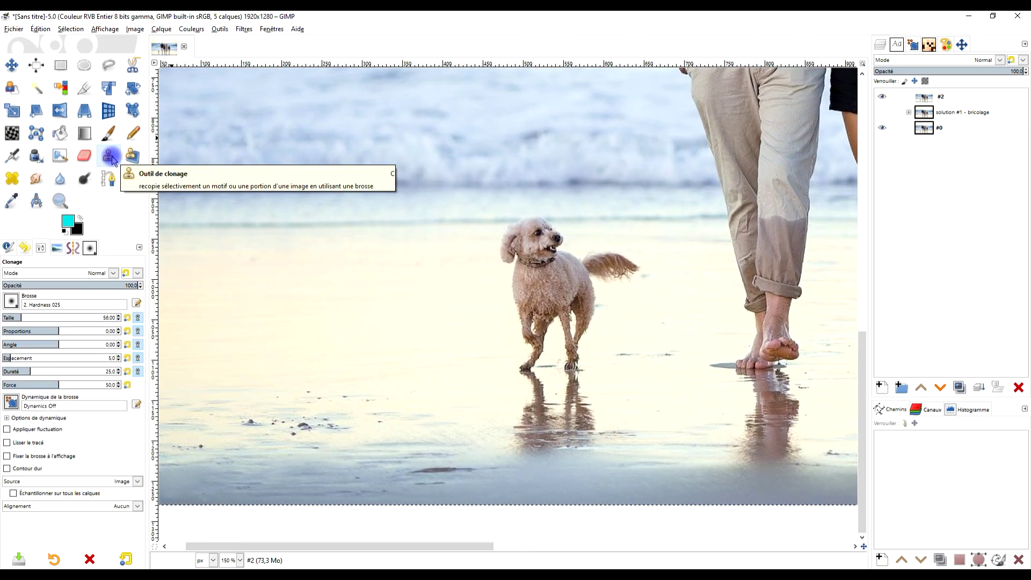
click(12, 301)
click(40, 334)
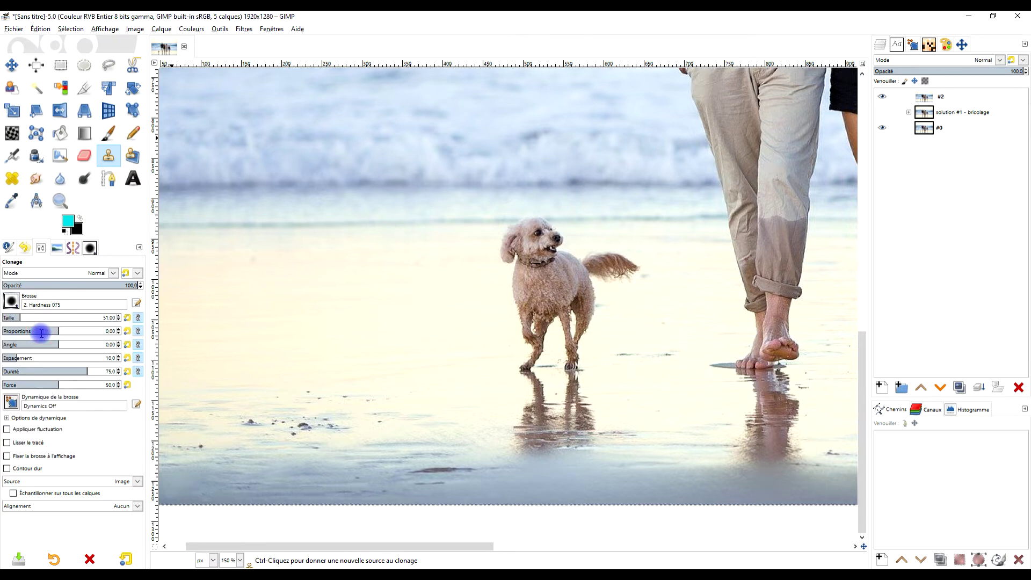
click(12, 301)
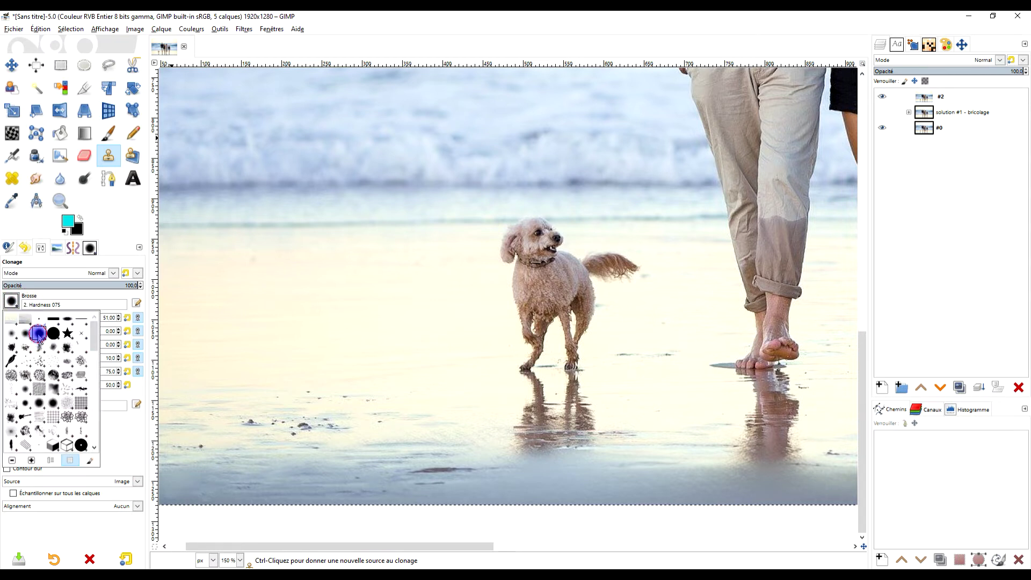
click(123, 247)
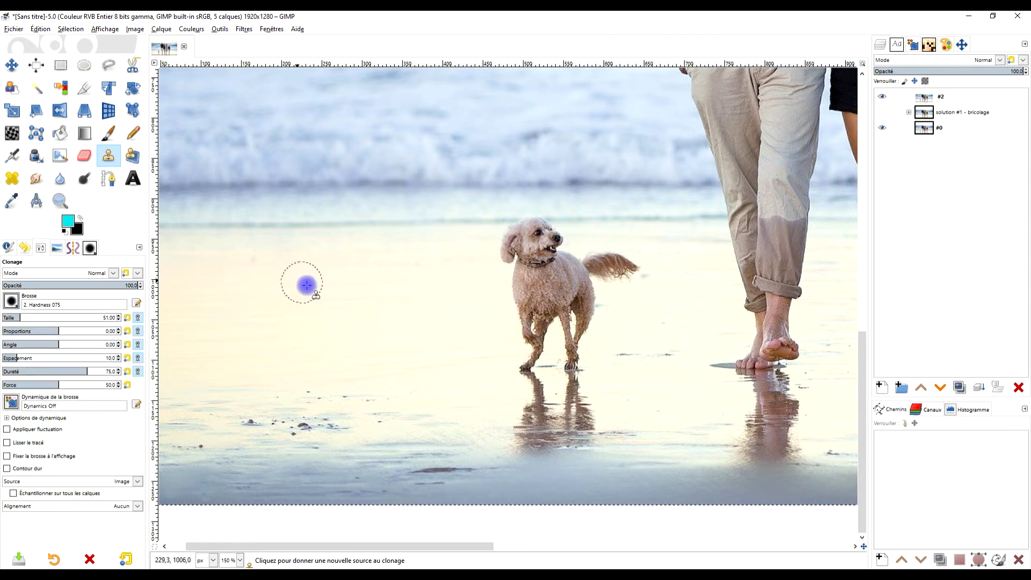
Enlarge the Clone brush to a size of 116
ctrl+click(30, 316)
drag(33, 317, 37, 318)
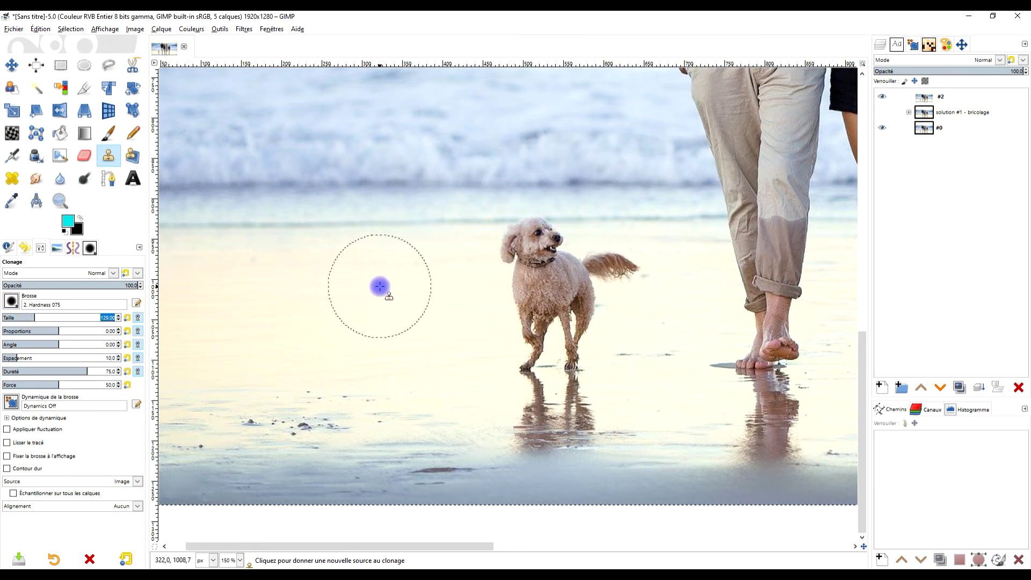
scroll(376, 280, down, 2)
scroll(400, 290, up, 1)
scroll(400, 290, up, 1)
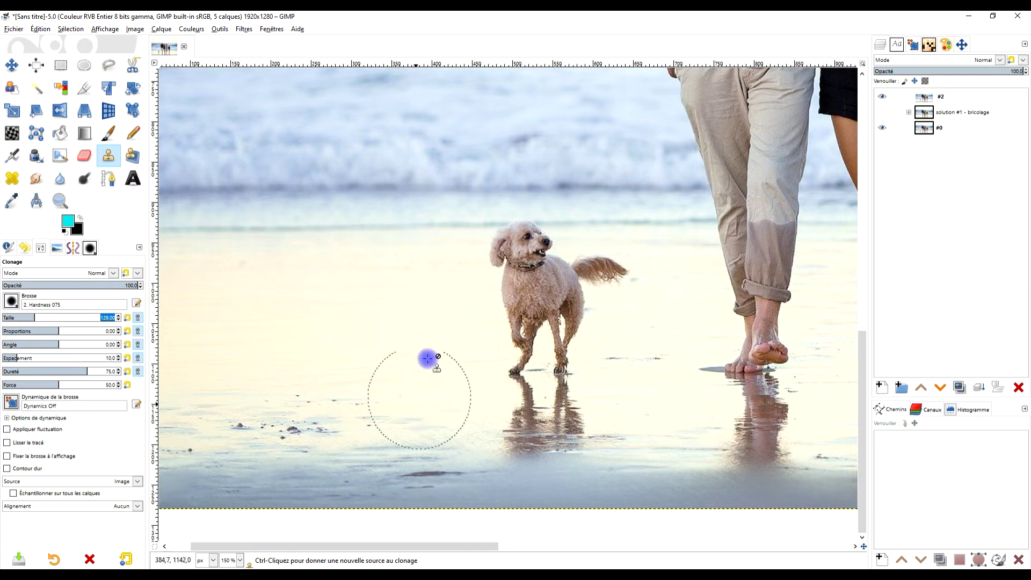
click(42, 317)
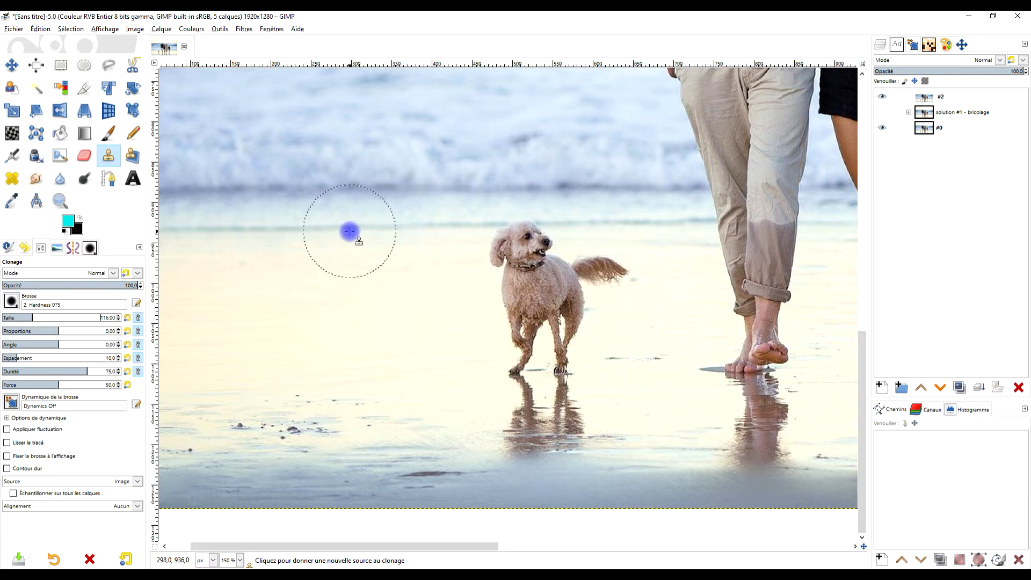
Set the clone source on the waterline to the left of the dog
scroll(355, 230, down, 1)
scroll(355, 230, up, 2)
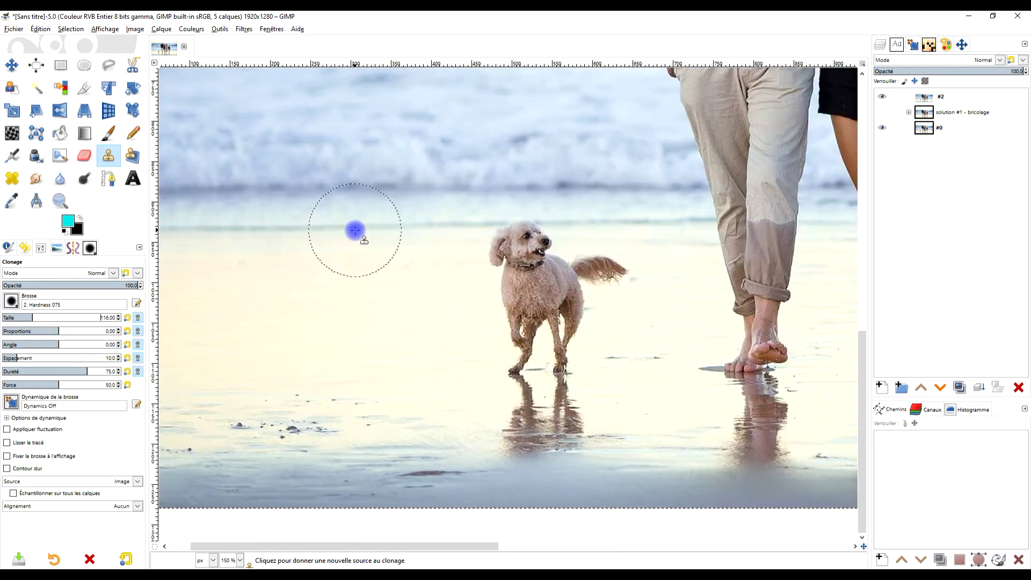
scroll(355, 230, down, 2)
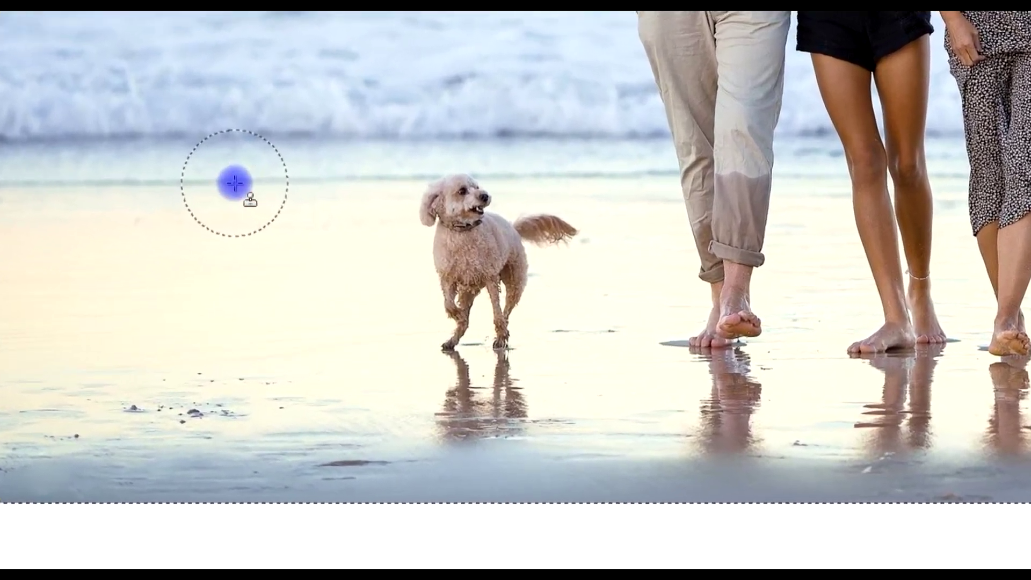
ctrl+click(235, 183)
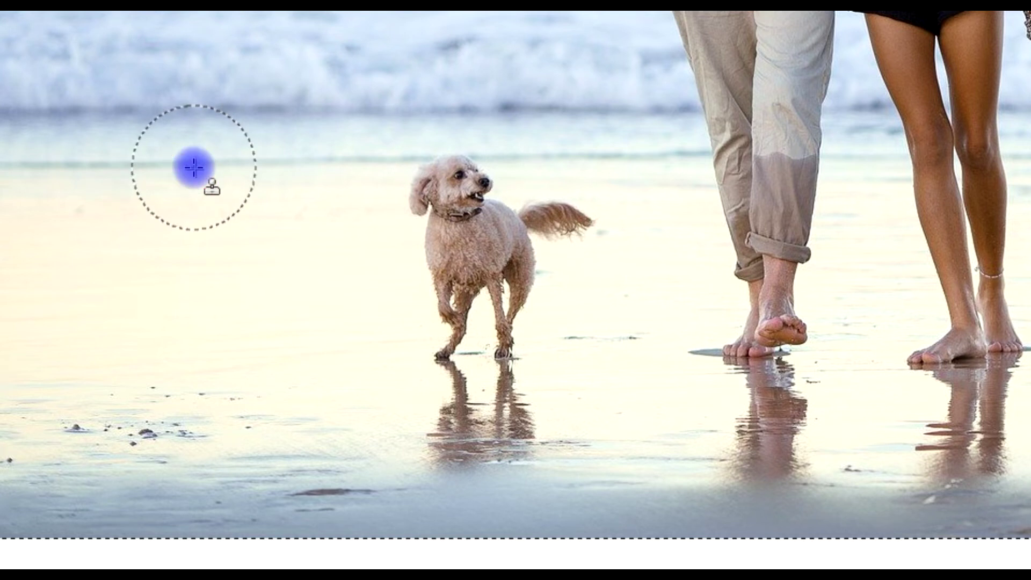
Clone clean waterline and wet sand over the dog and its reflection, from the head down to the lower shore
click(450, 159)
mouse_move(449, 159)
mouse_down()
mouse_move(435, 255)
mouse_move(440, 361)
mouse_move(453, 386)
mouse_move(478, 341)
mouse_move(497, 227)
mouse_move(515, 204)
mouse_move(558, 232)
mouse_move(511, 414)
mouse_move(490, 425)
mouse_move(472, 405)
mouse_move(455, 435)
mouse_up()
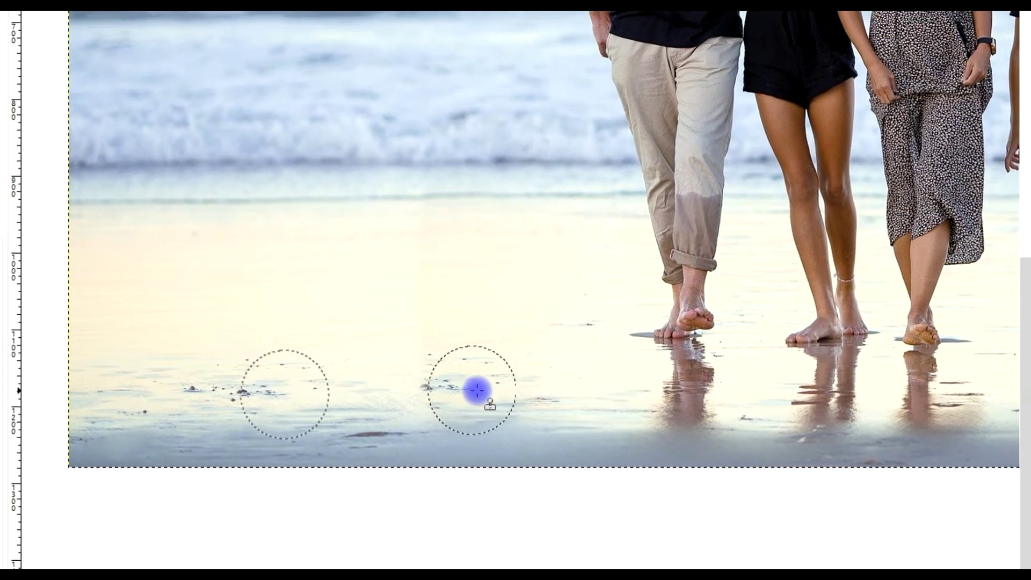
drag(477, 390, 493, 401)
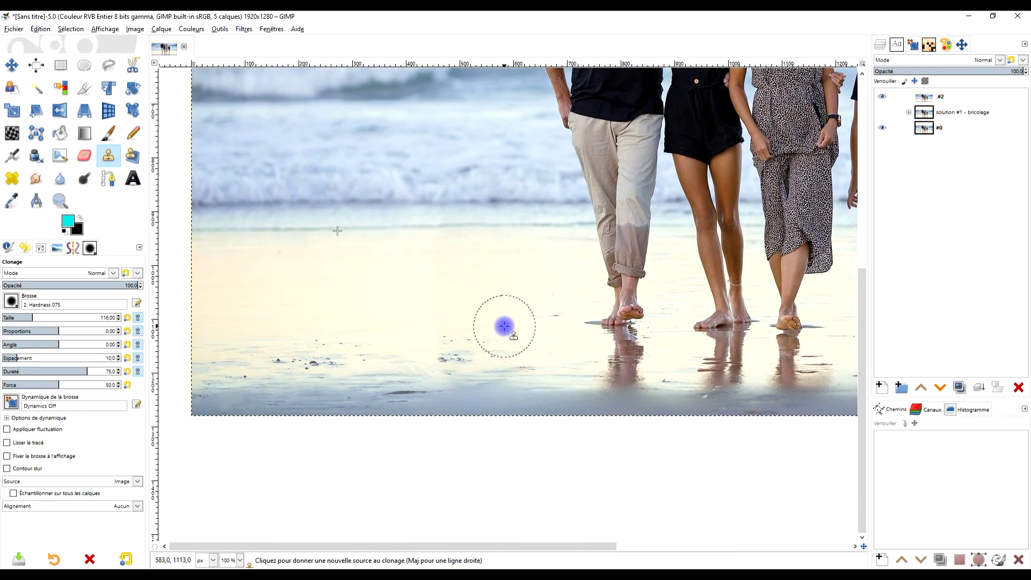
Activate the Heal tool and reduce its brush size to 69
ctrl+scroll(504, 326, up, 1)
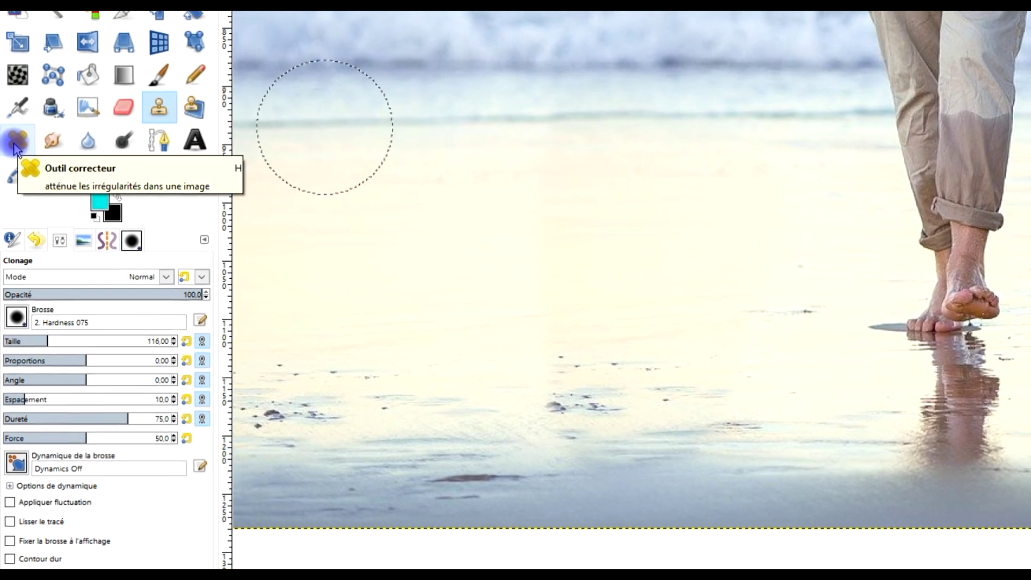
click(14, 151)
ctrl+scroll(423, 208, up, 1)
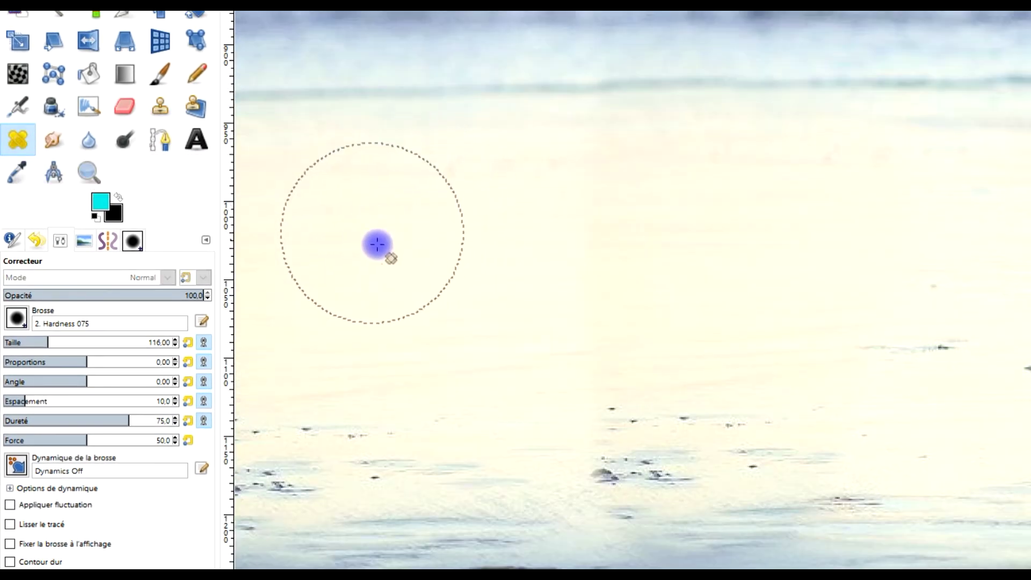
click(36, 341)
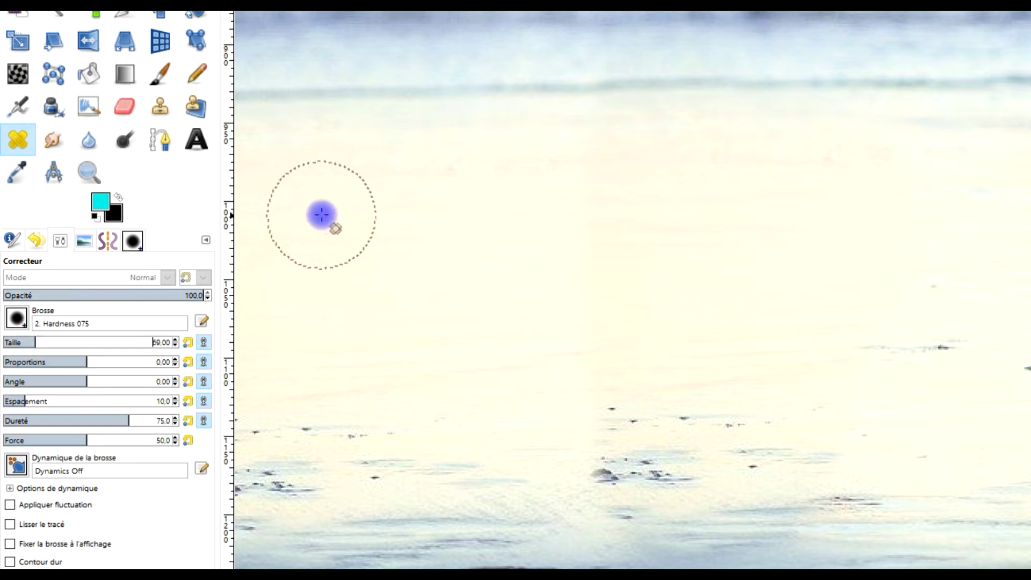
Heal the visible seam and repeated pebbles in the cloned wet sand, sampling clean sand and the waterline as sources
ctrl+click(357, 182)
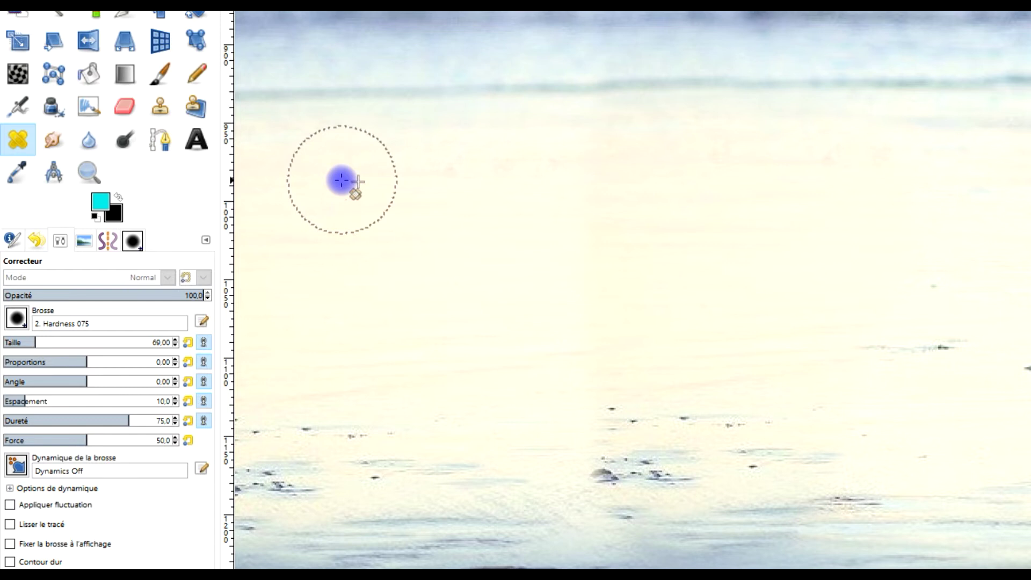
click(598, 179)
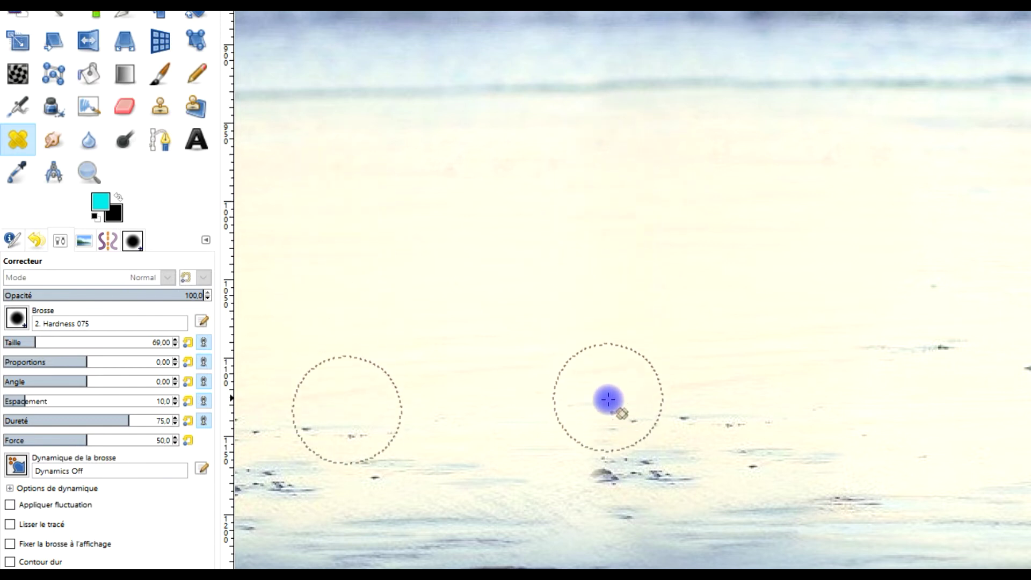
mouse_move(608, 418)
mouse_down()
mouse_move(617, 481)
mouse_move(646, 494)
mouse_move(654, 460)
mouse_up()
scroll(858, 322, up, 5)
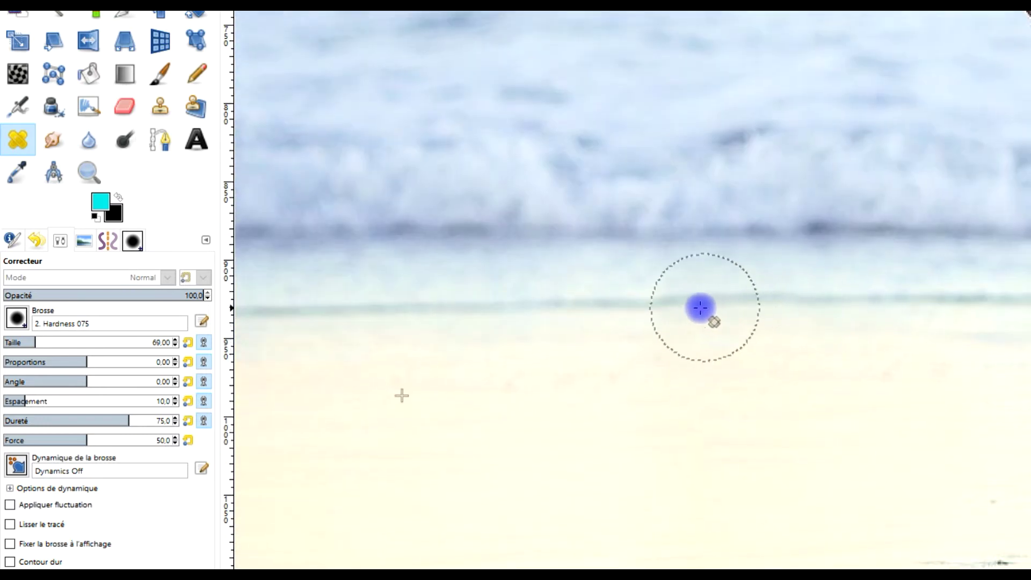
ctrl+click(502, 302)
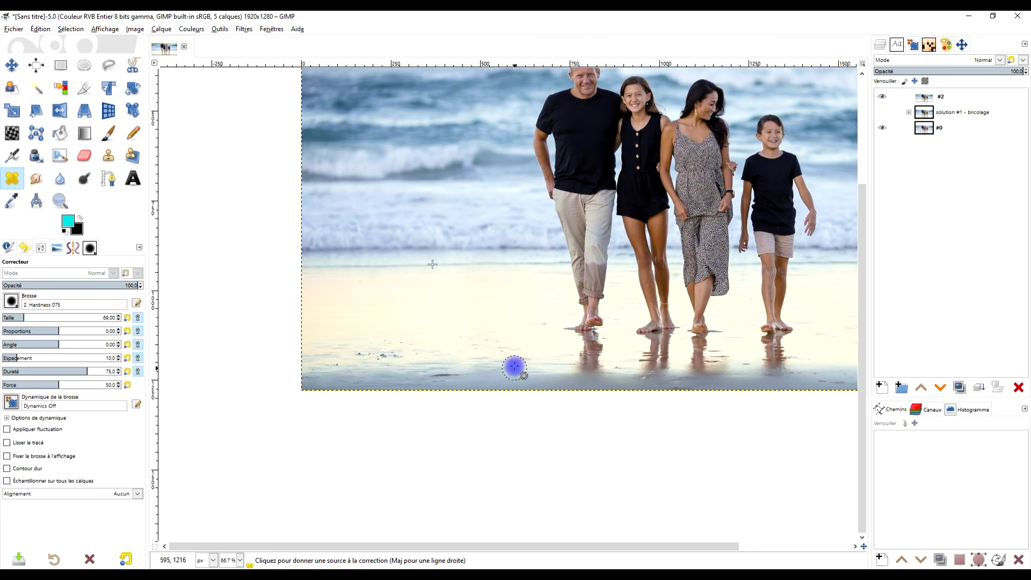
key(1)
key(minus)
key(minus)
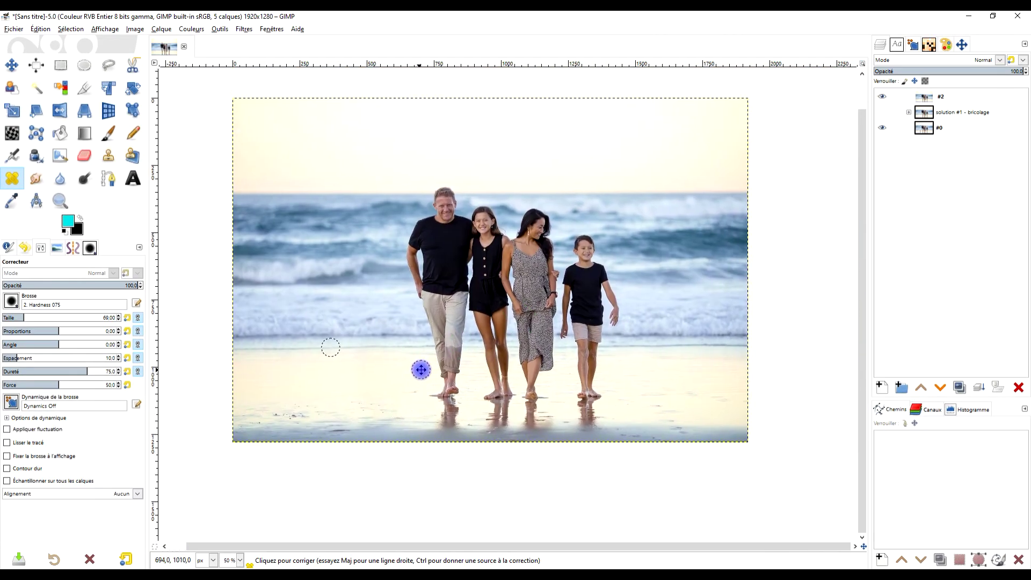
Rename the retouched layer #2 as "solution #2 - clonage + correcteur"
click(952, 96)
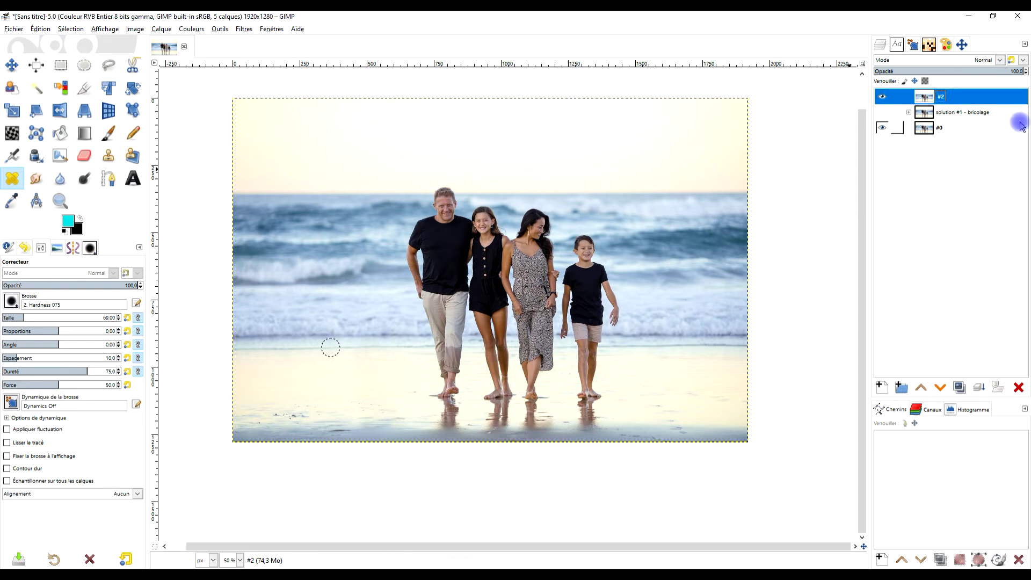
double_click(944, 98)
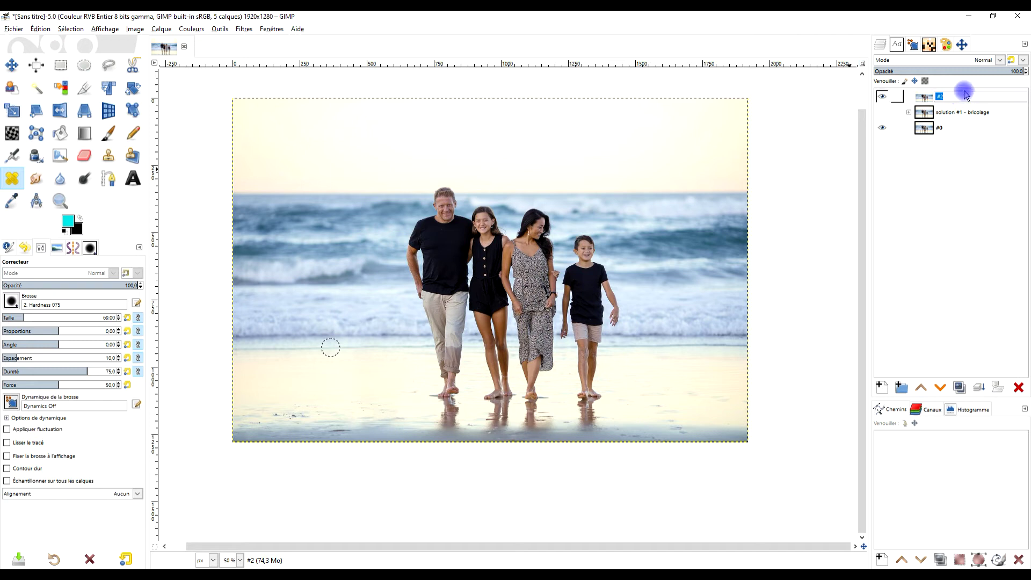
text(S)
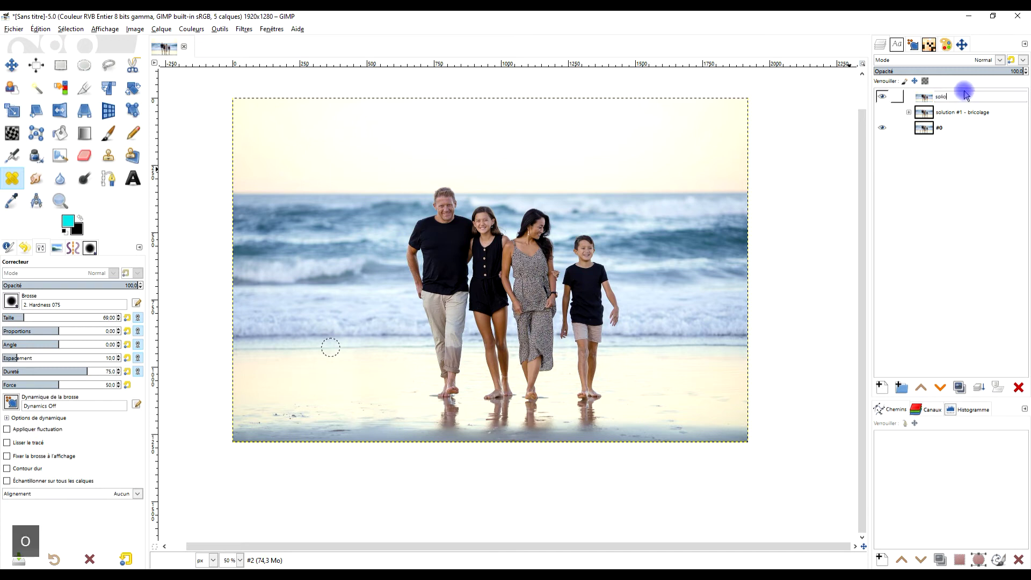
text(olion)
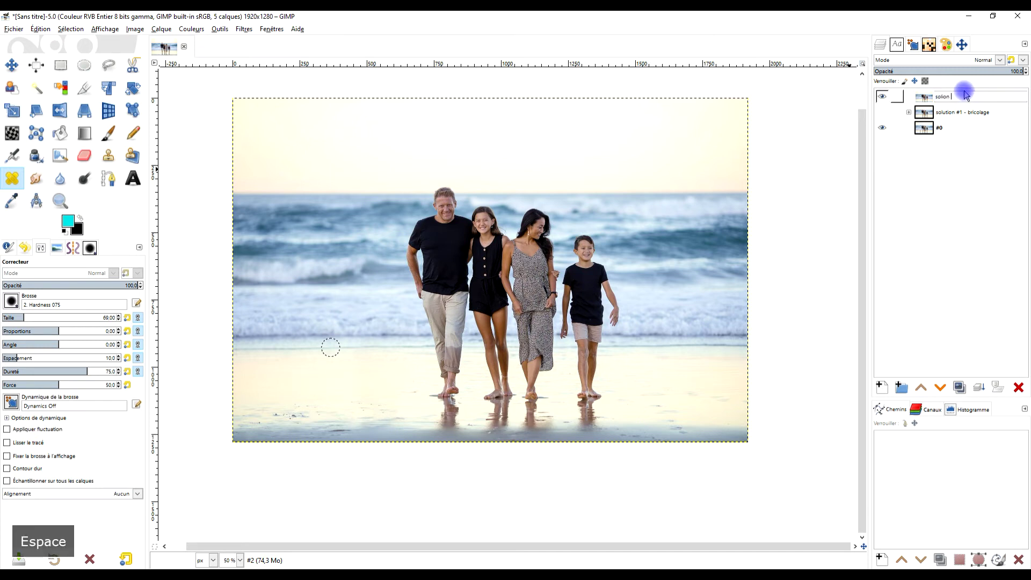
text( #2 - bo)
text(age + correct)
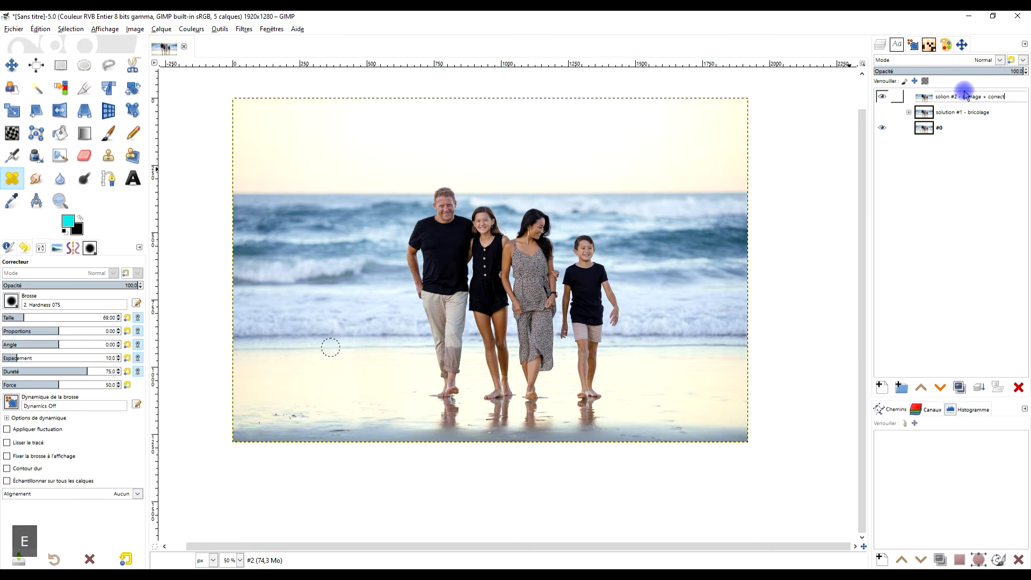
key(BackSpace)
text(ur)
key(Return)
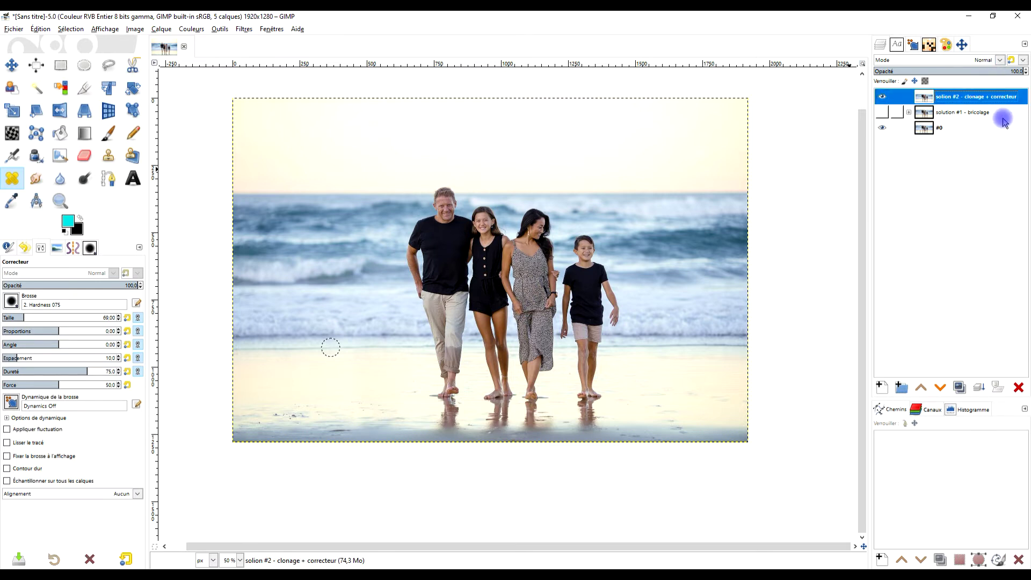
double_click(949, 100)
click(942, 97)
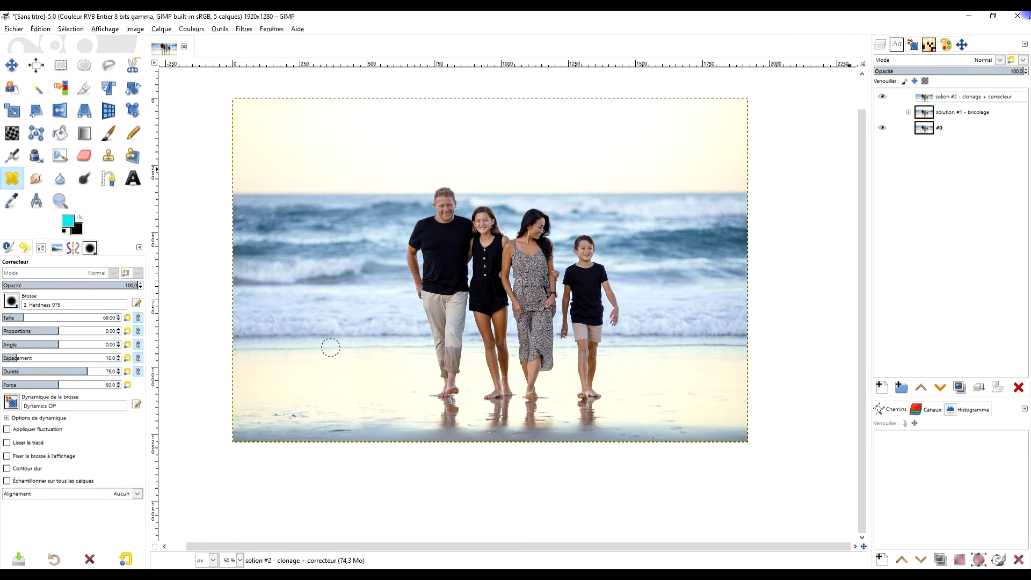
key(Right)
text(u)
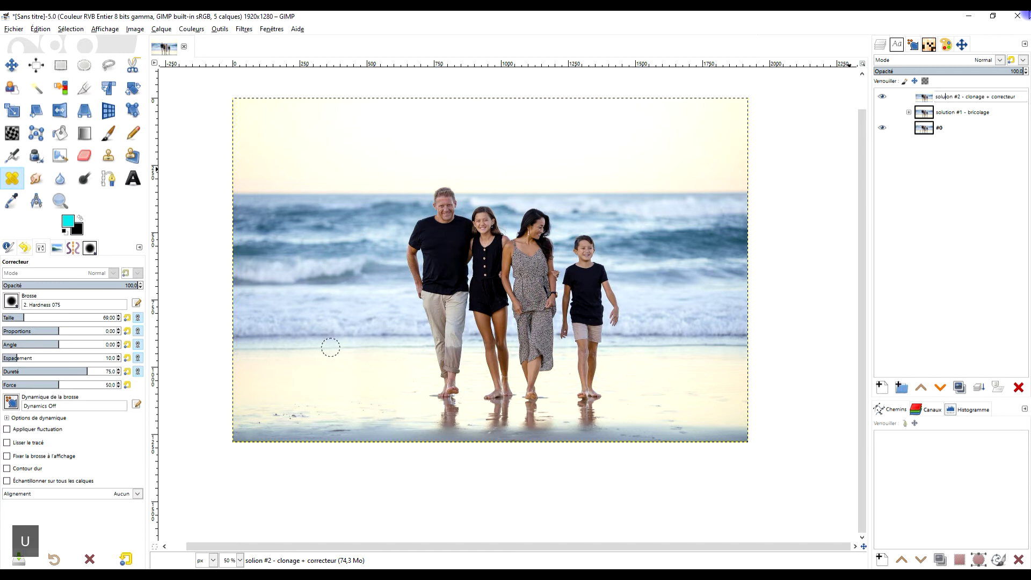
text(t)
key(Return)
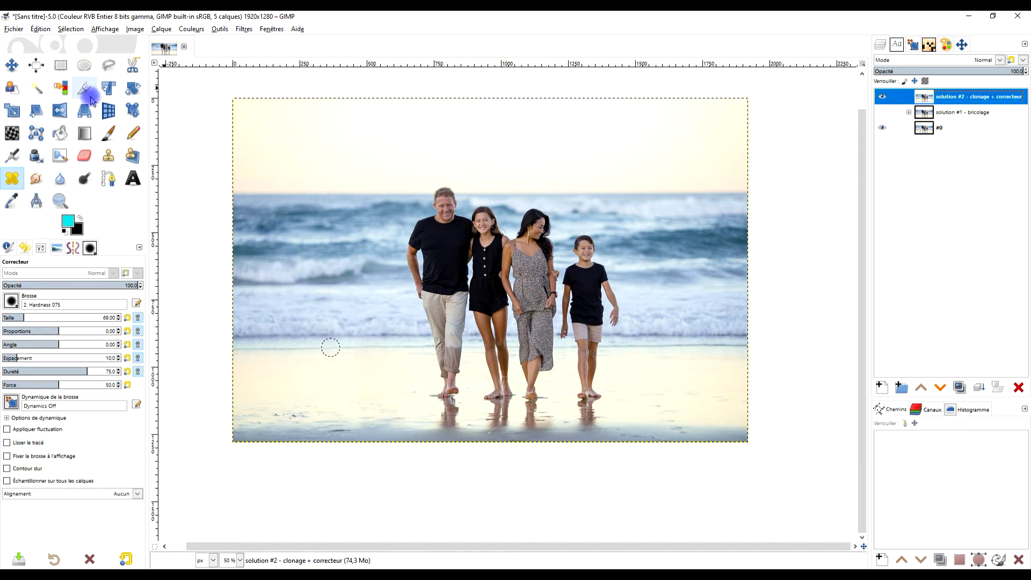
click(61, 65)
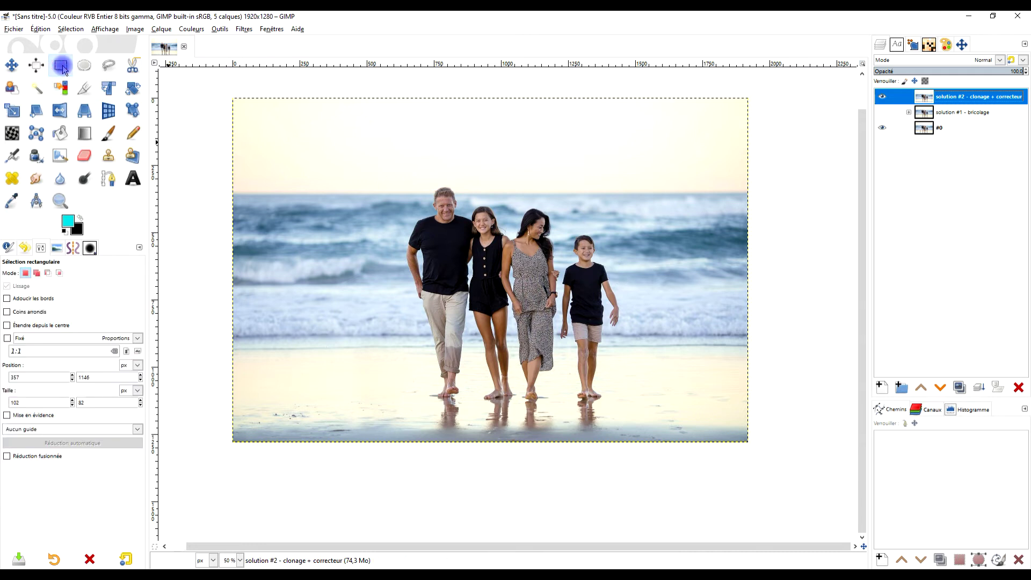
click(87, 92)
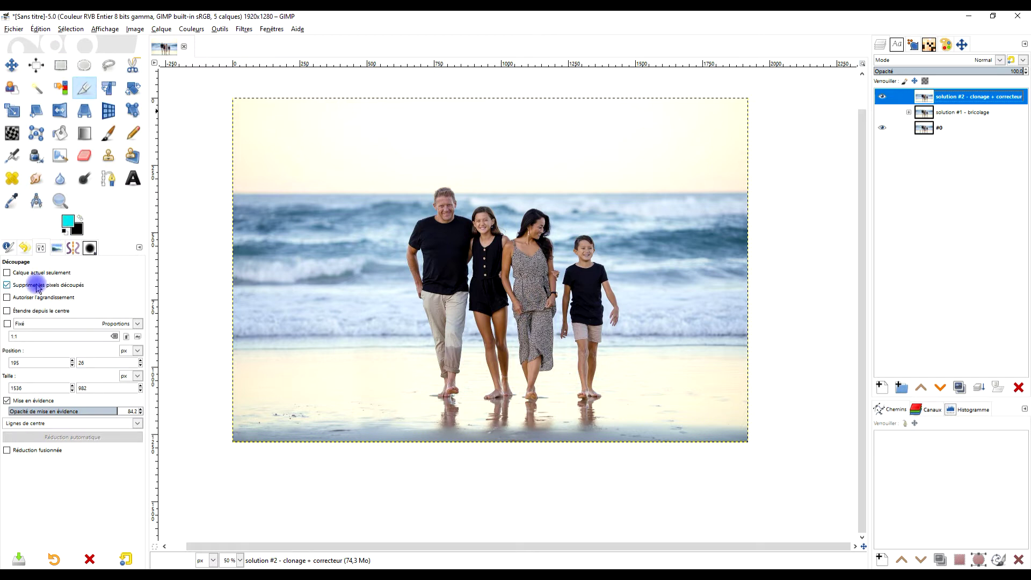
drag(384, 168, 633, 452)
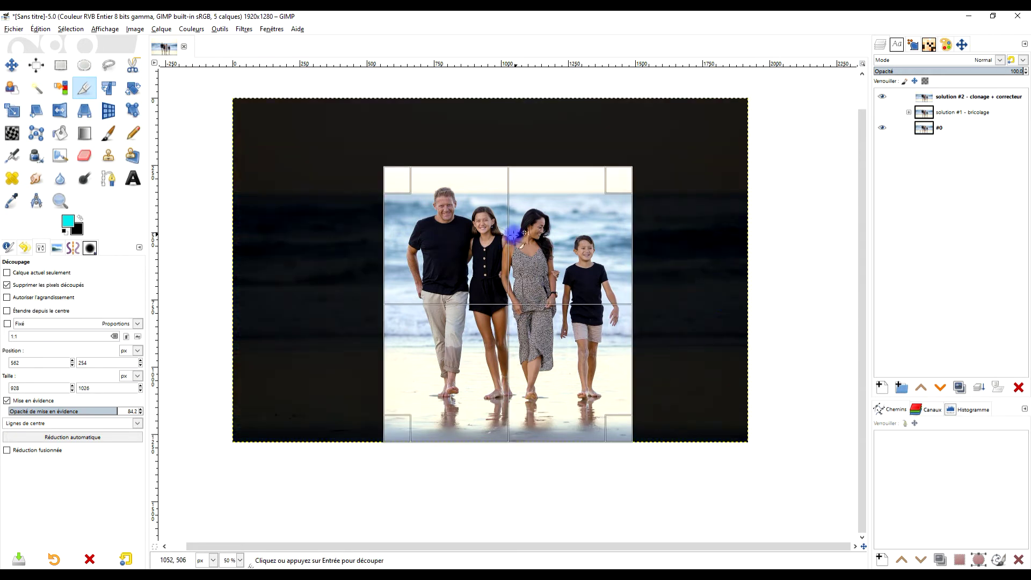
drag(393, 321, 402, 334)
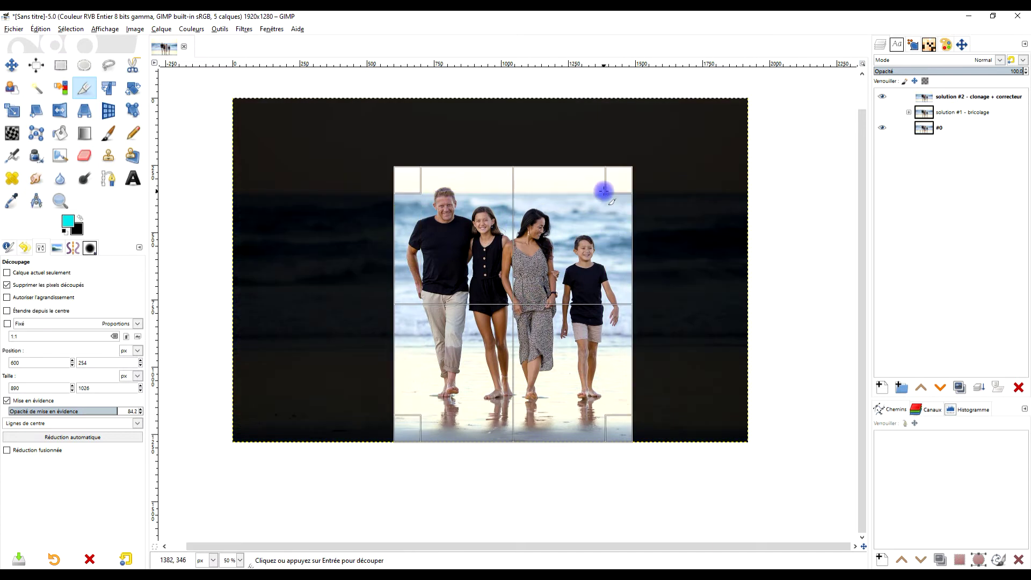
key(Escape)
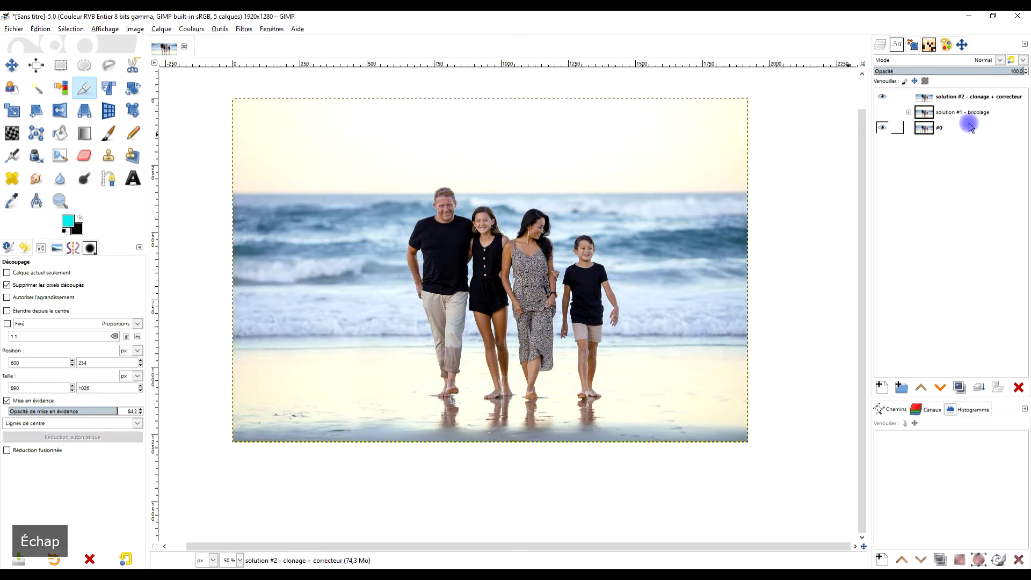
Hide the solution #2 layer, then duplicate layer #0 and place the copy at the top of the layer stack
click(882, 97)
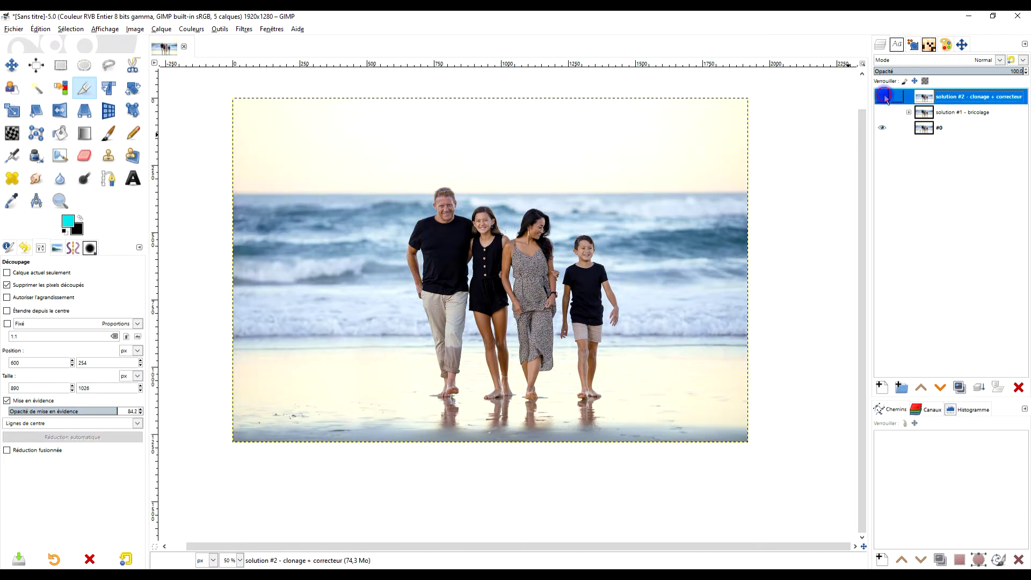
click(987, 129)
click(958, 387)
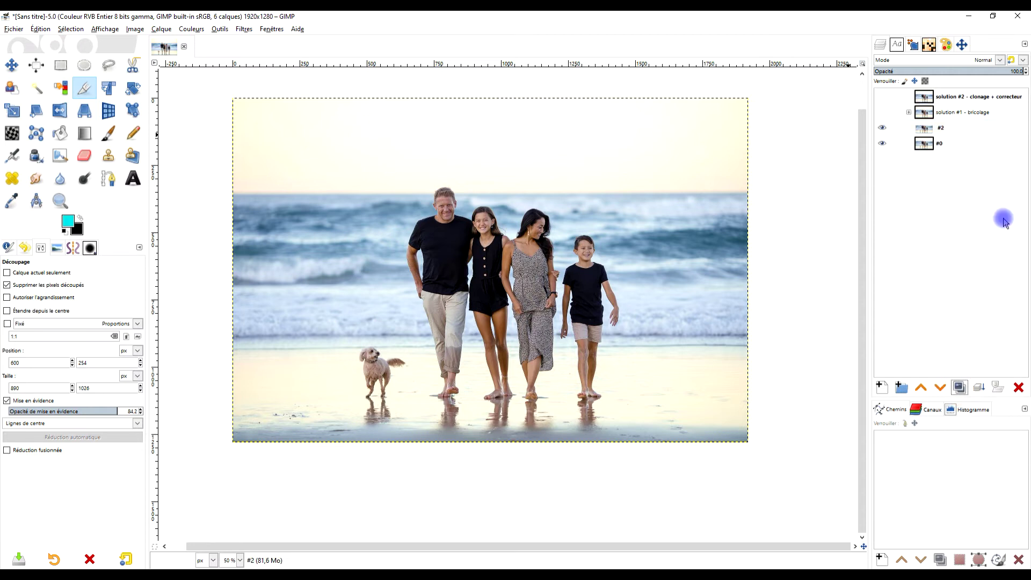
click(947, 133)
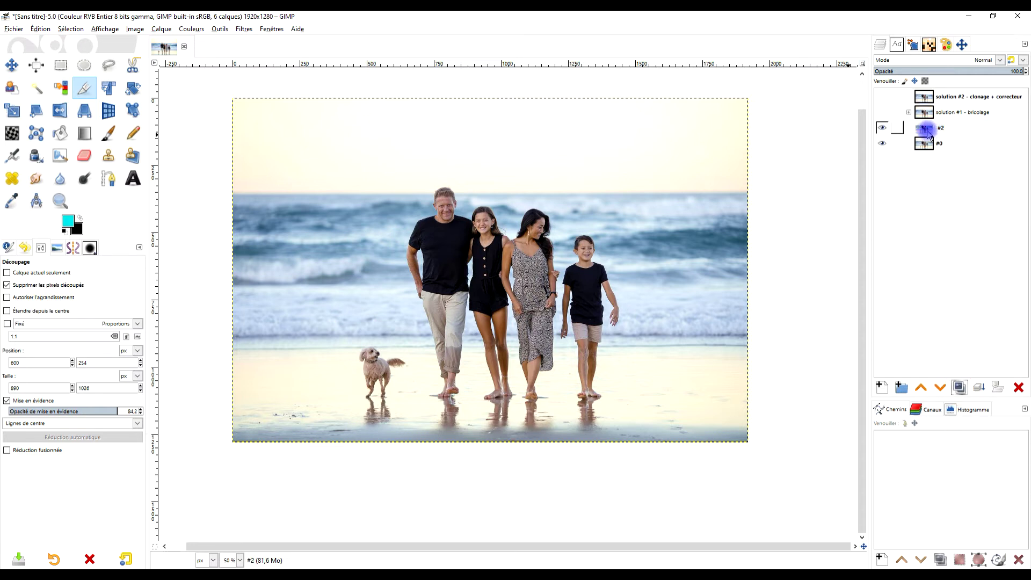
drag(929, 129, 905, 96)
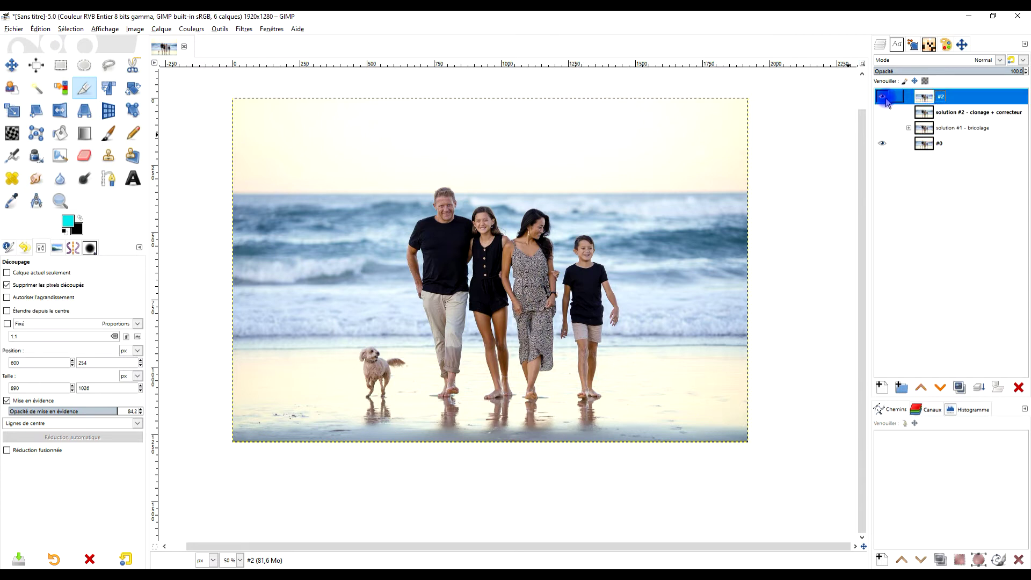
Try cropping the whole image to an 822 × 1050 px area around the four people, and undo the crop
drag(409, 175, 628, 425)
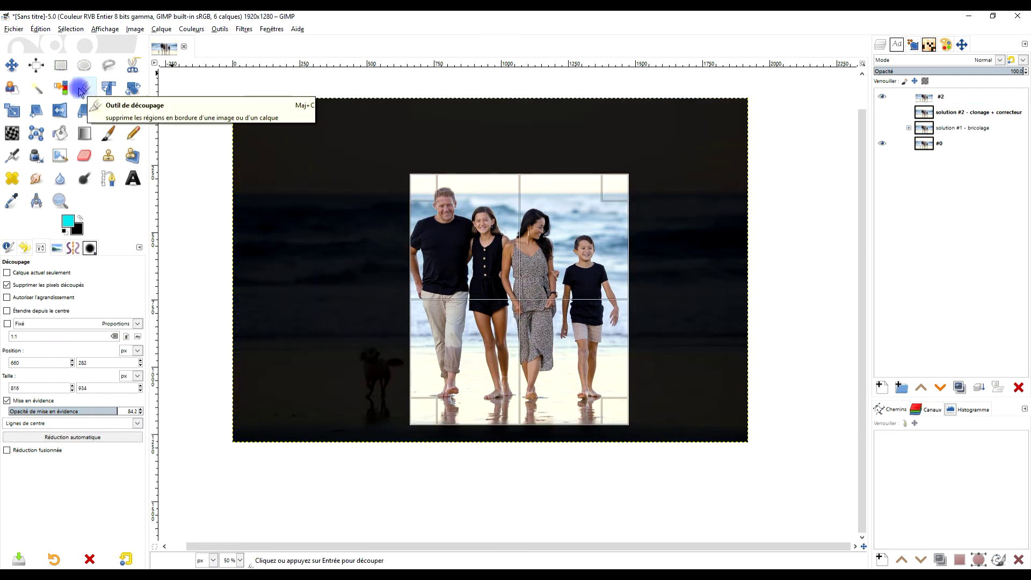
drag(422, 295, 418, 295)
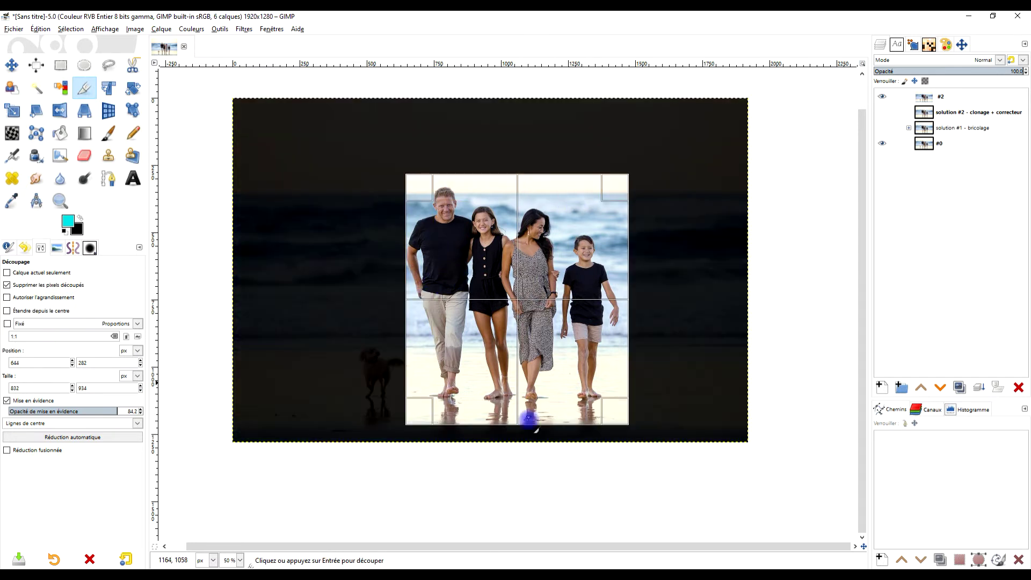
drag(506, 419, 506, 437)
drag(610, 278, 606, 277)
drag(488, 192, 490, 177)
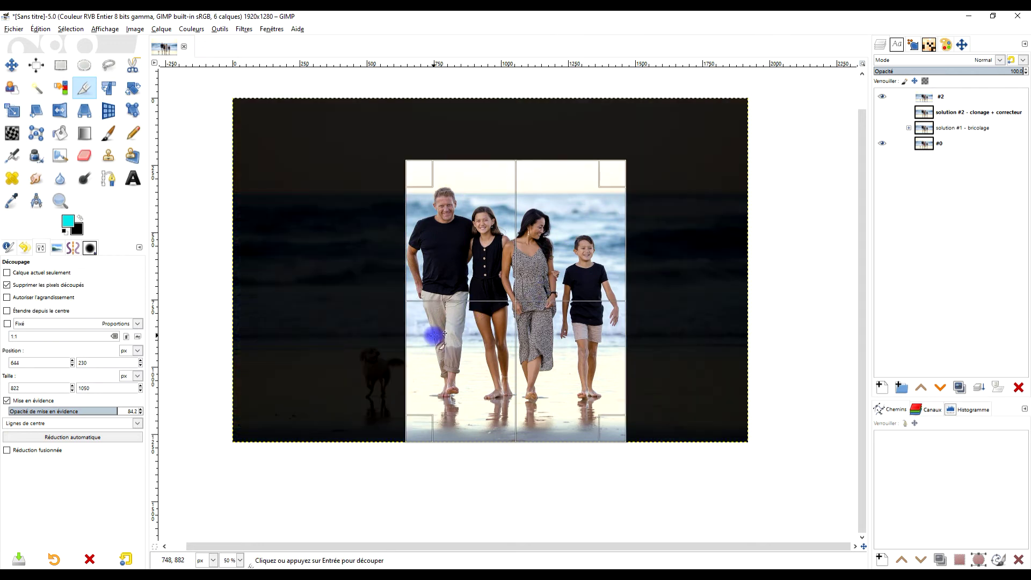
click(494, 334)
key(ctrl+z)
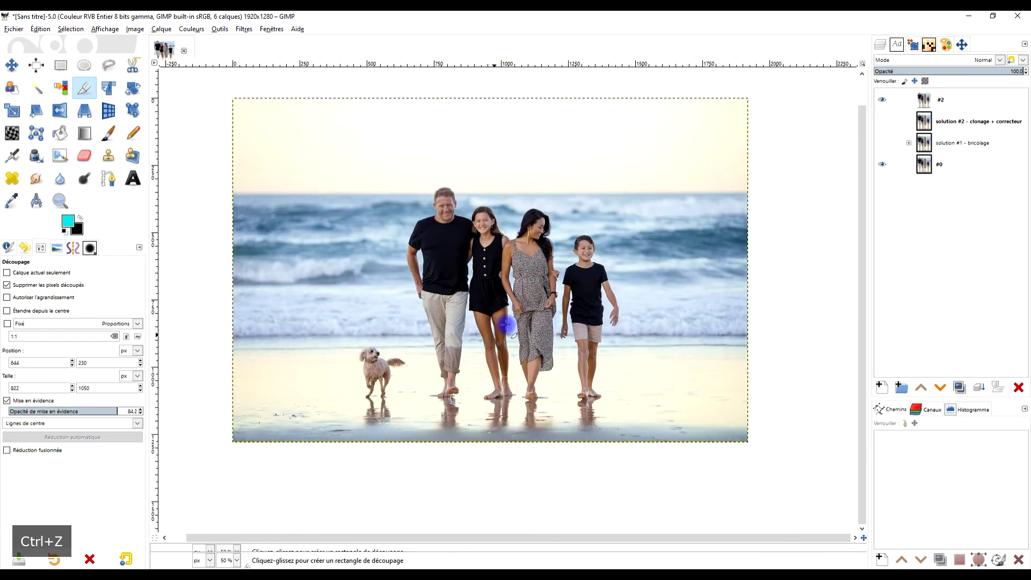
Crop only the current layer to an 816 × 974 px rectangle around the four people, positioned at 642, 306
click(83, 91)
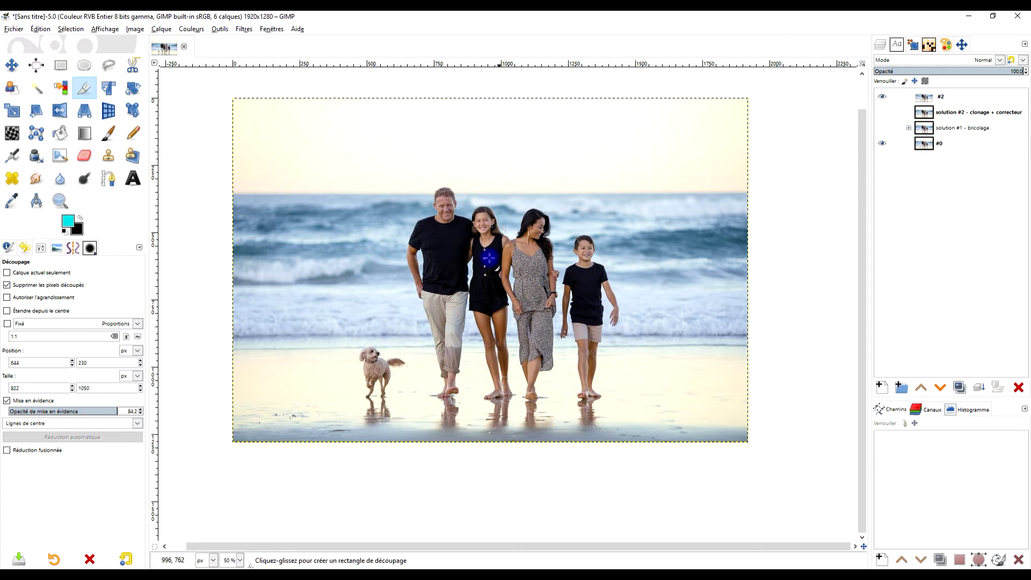
click(39, 272)
drag(402, 180, 623, 501)
drag(407, 357, 411, 349)
click(547, 282)
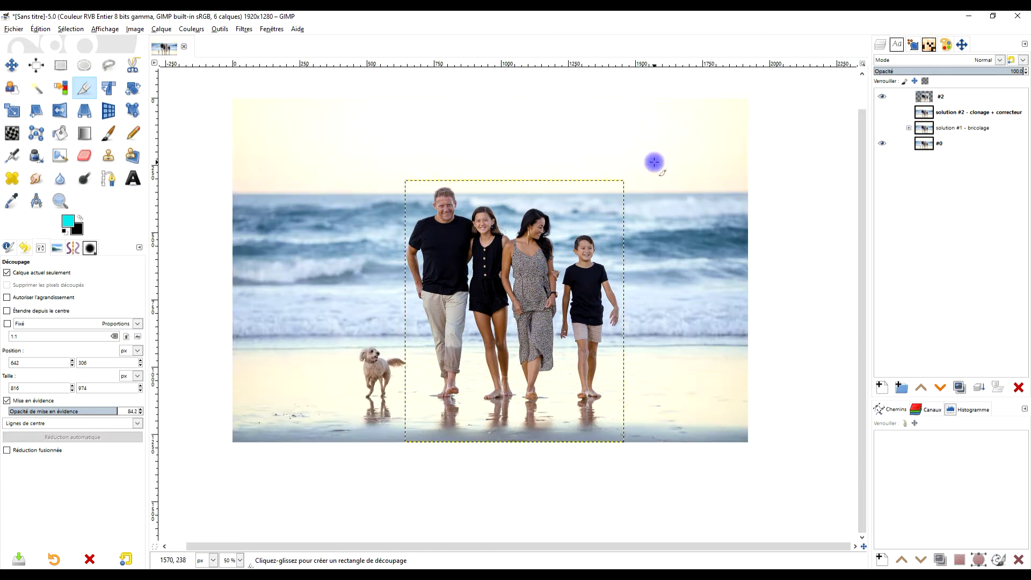
Hide layer #0 and add a 1920 × 1280 px layer named "fond" filled with the background colour, just above the solution #2 layer
click(882, 144)
click(976, 111)
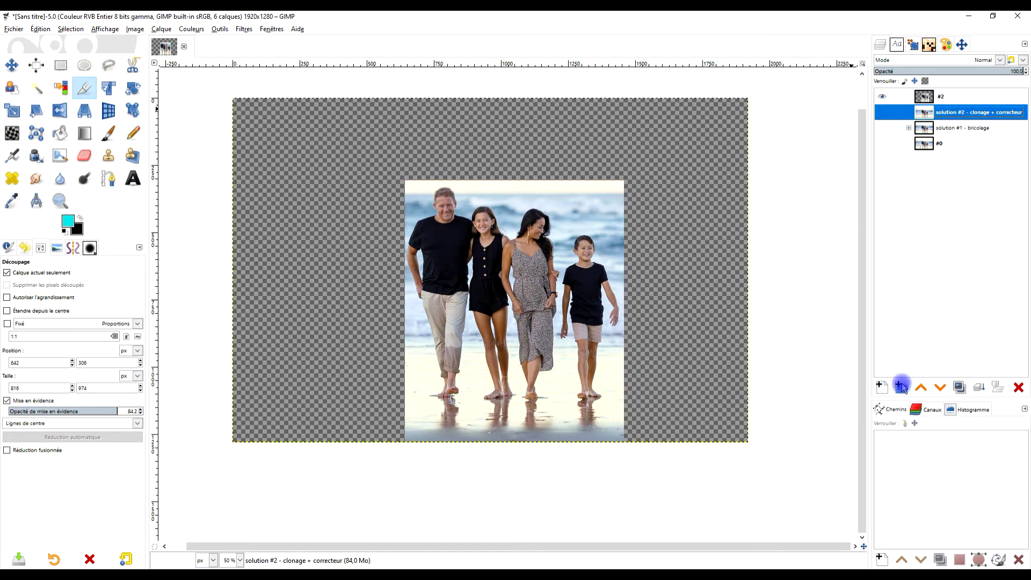
click(881, 386)
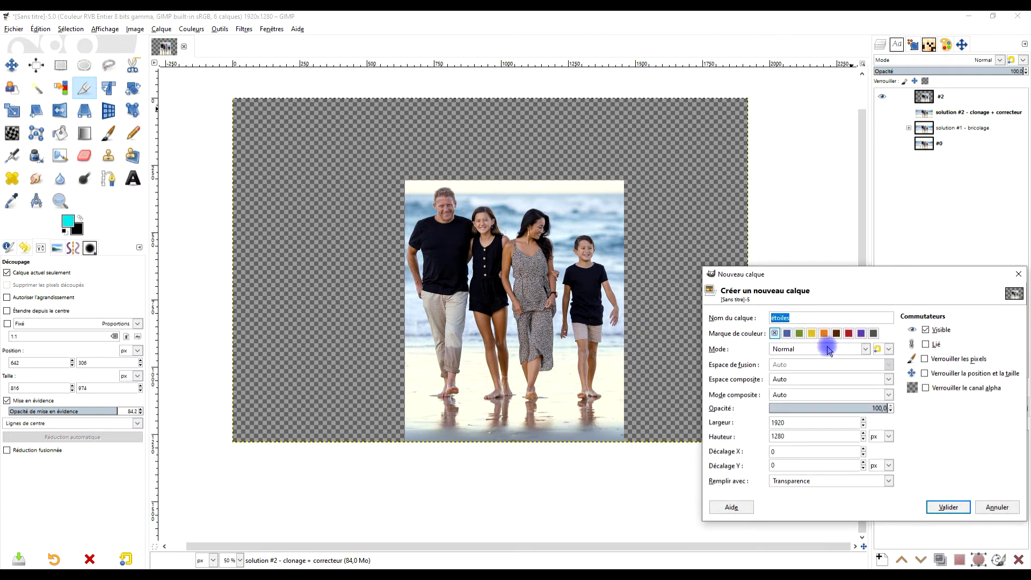
text(fo)
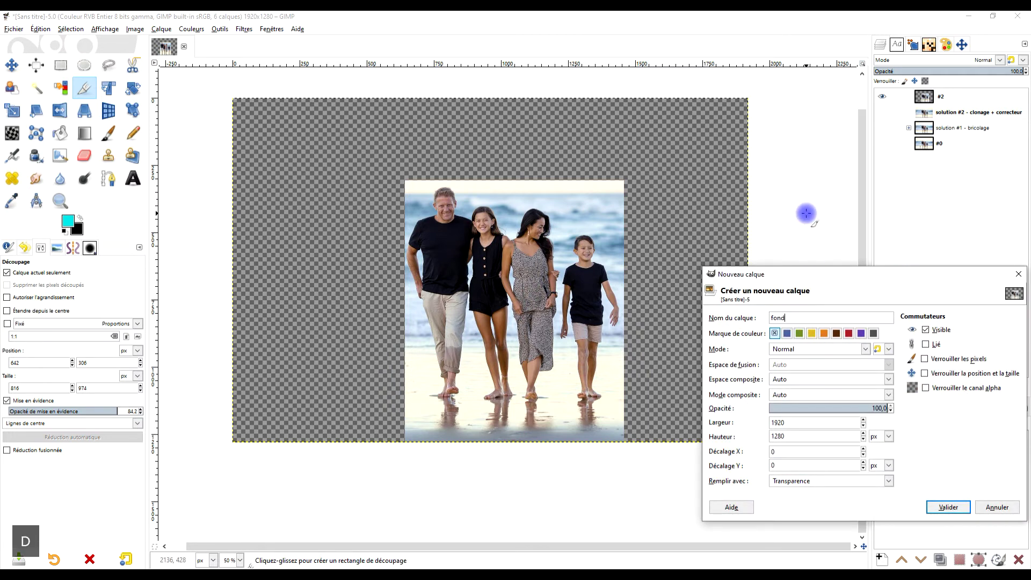
text(nd)
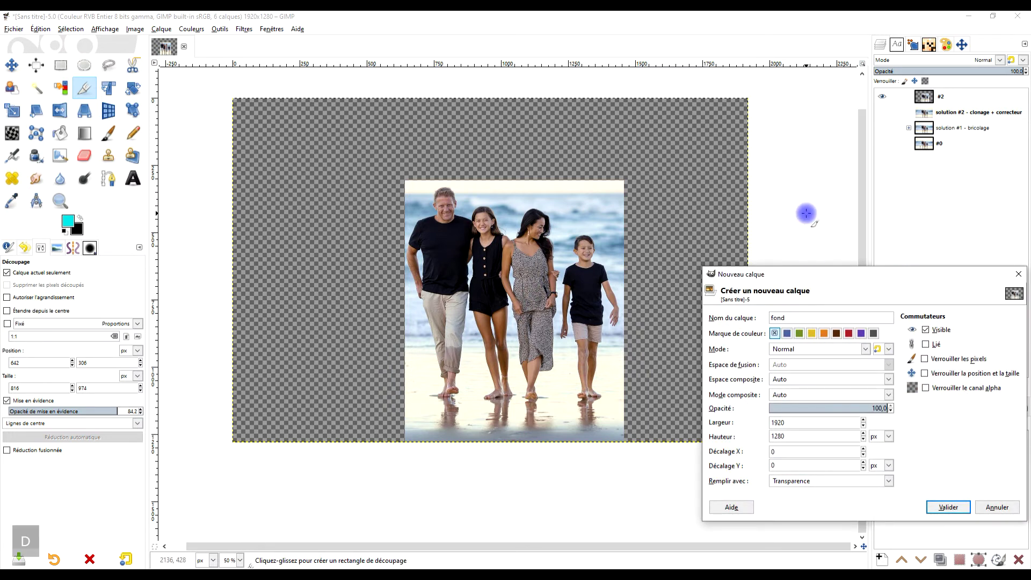
click(817, 481)
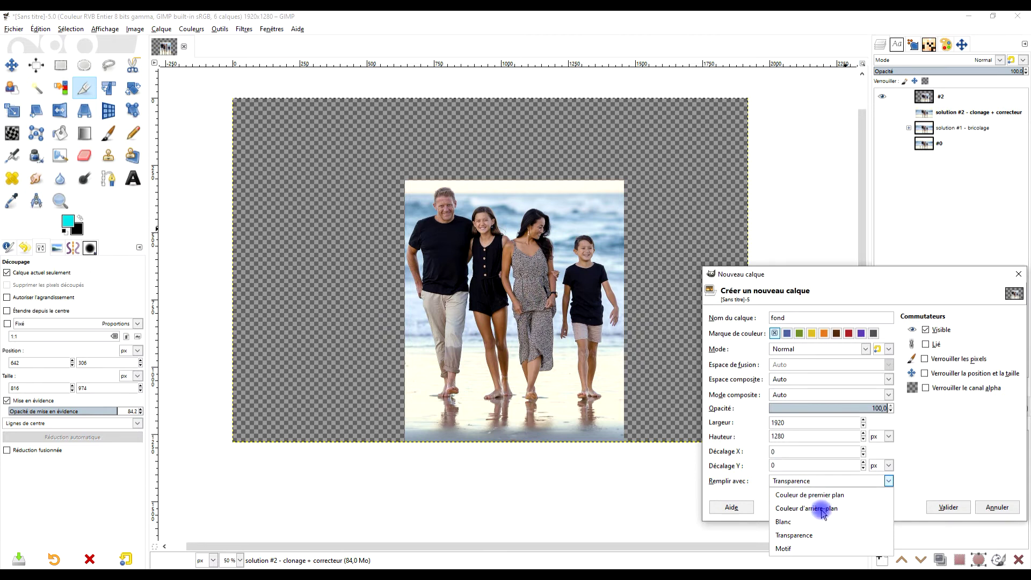
click(823, 510)
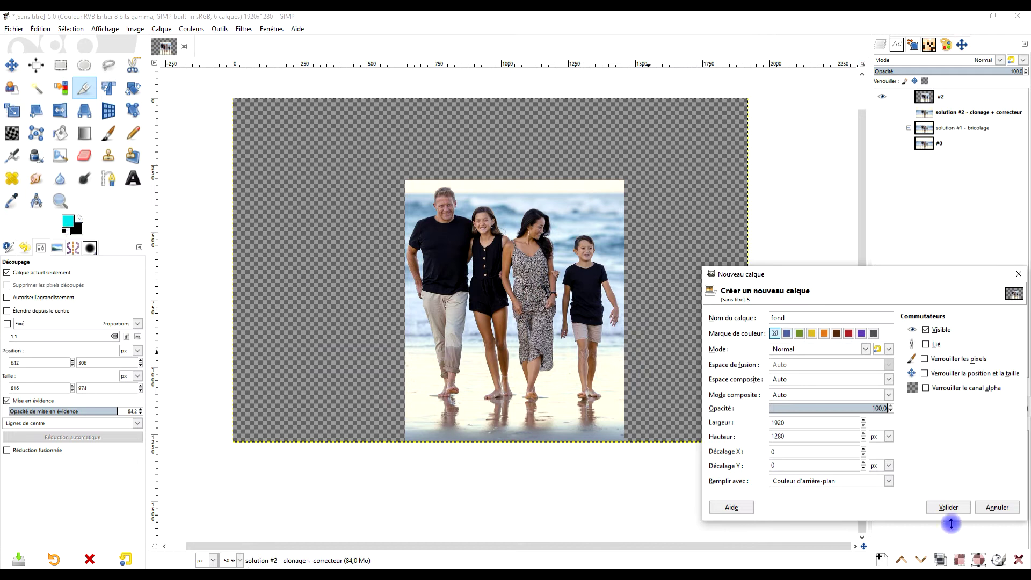
click(953, 507)
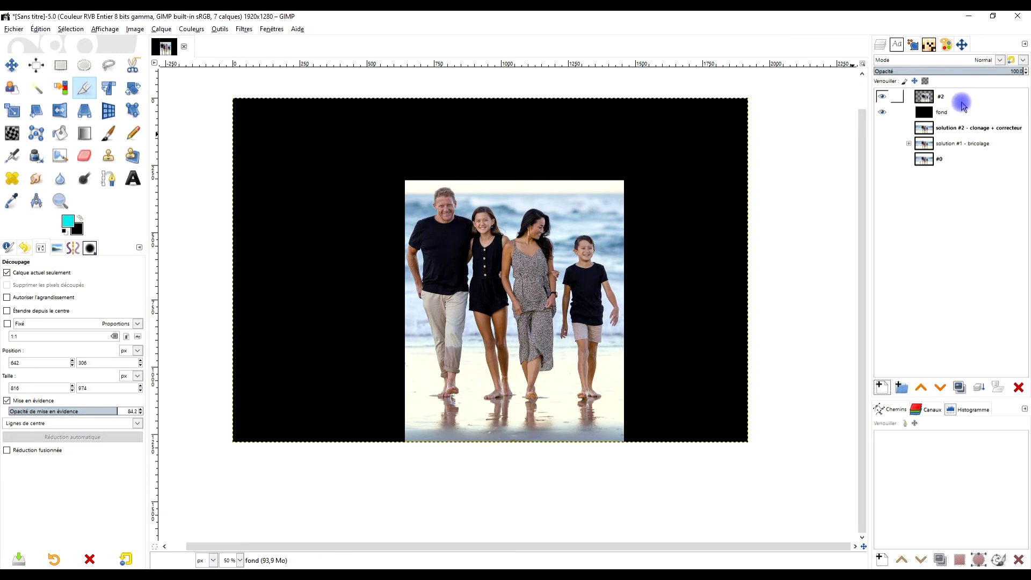
click(941, 98)
double_click(943, 99)
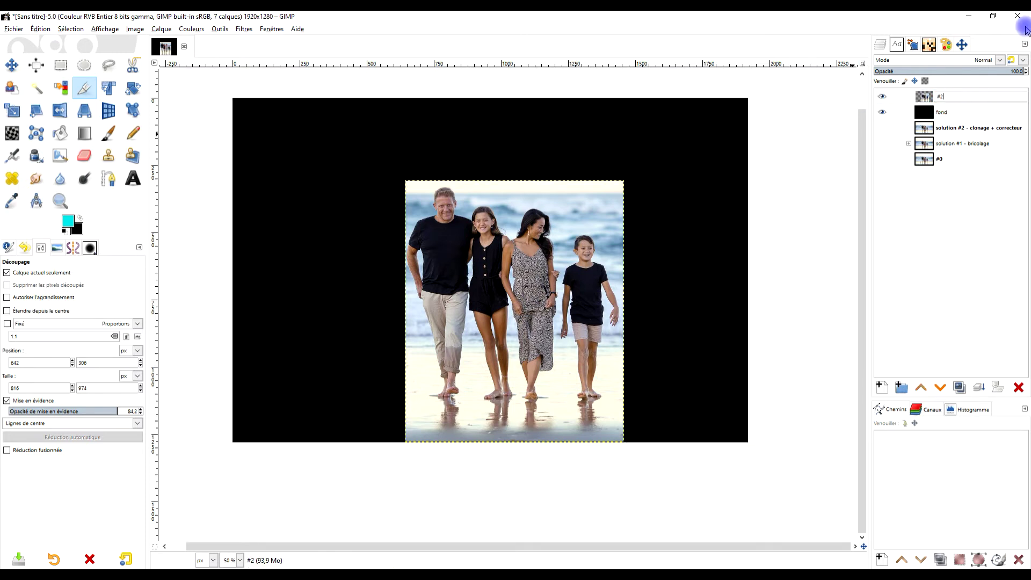
key(BackSpace)
text(solution)
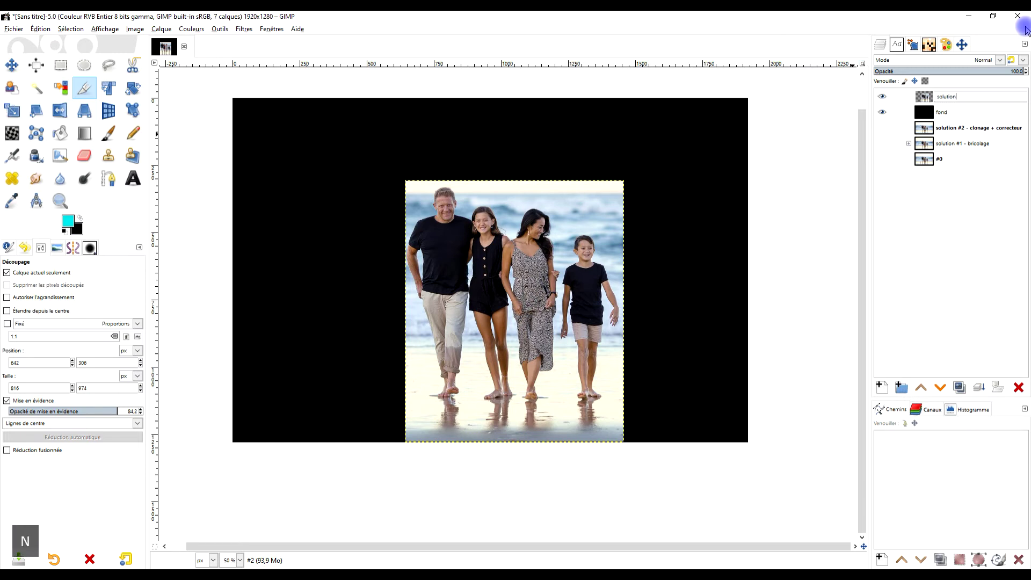
key(Escape)
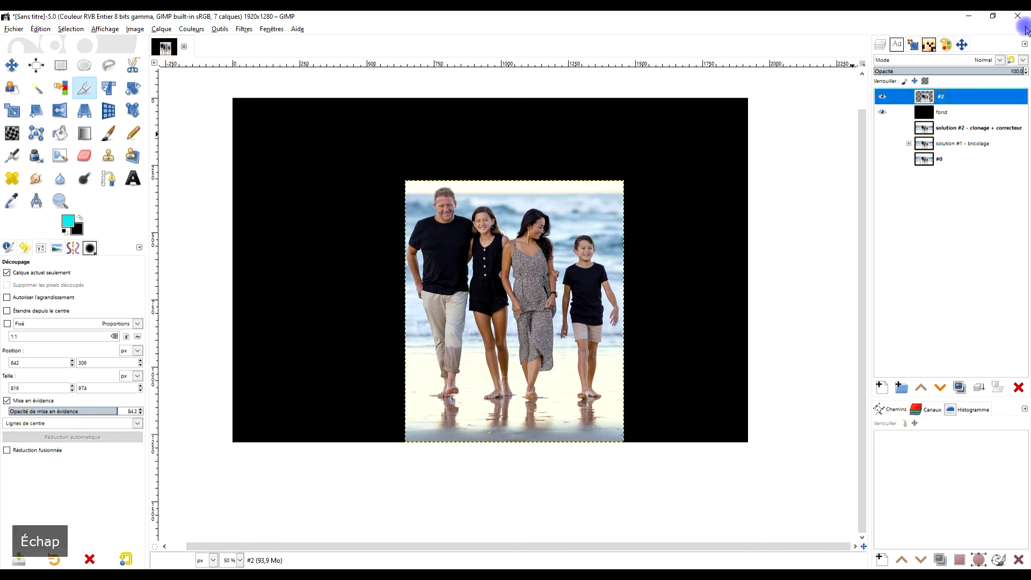
Create a layer group at the top of the layer stack and name it "solution #3 - découpage"
click(902, 387)
double_click(963, 97)
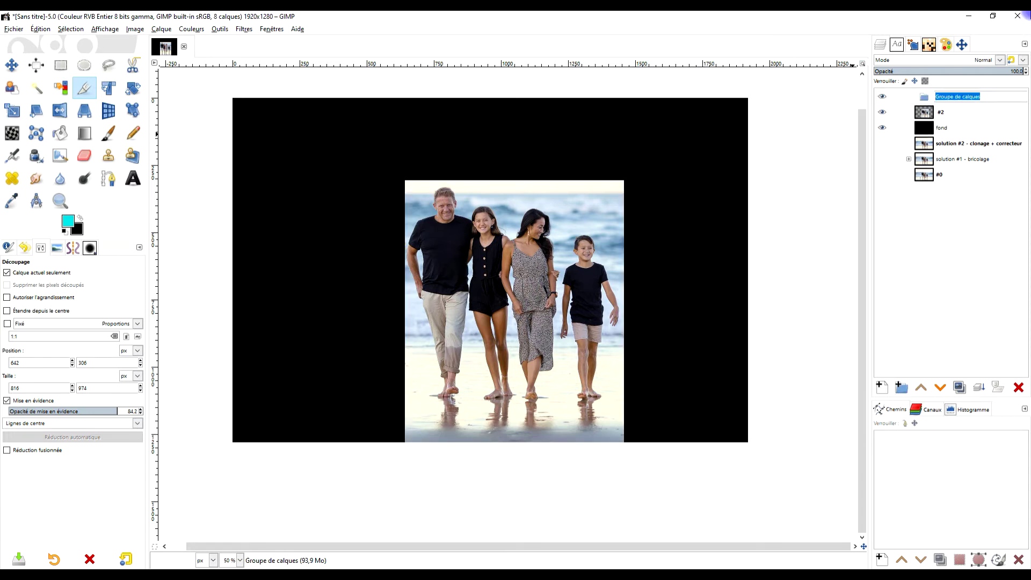
text(solution )
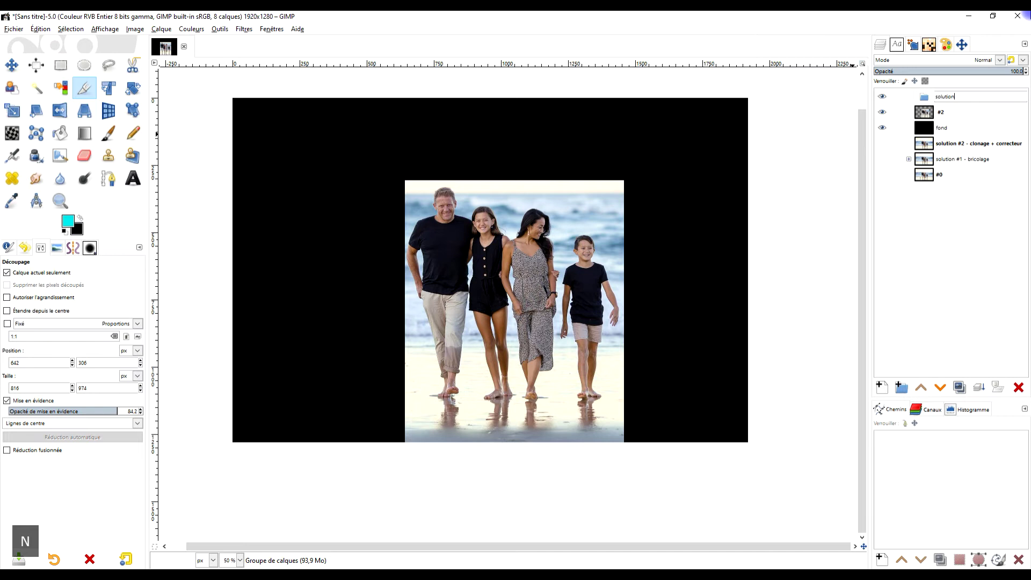
text(#)
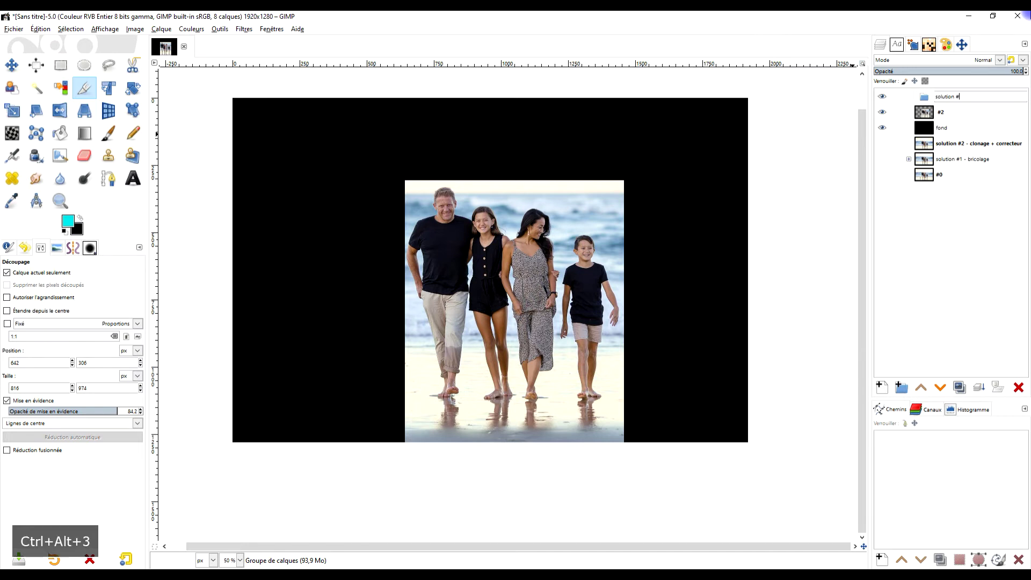
text(3 - )
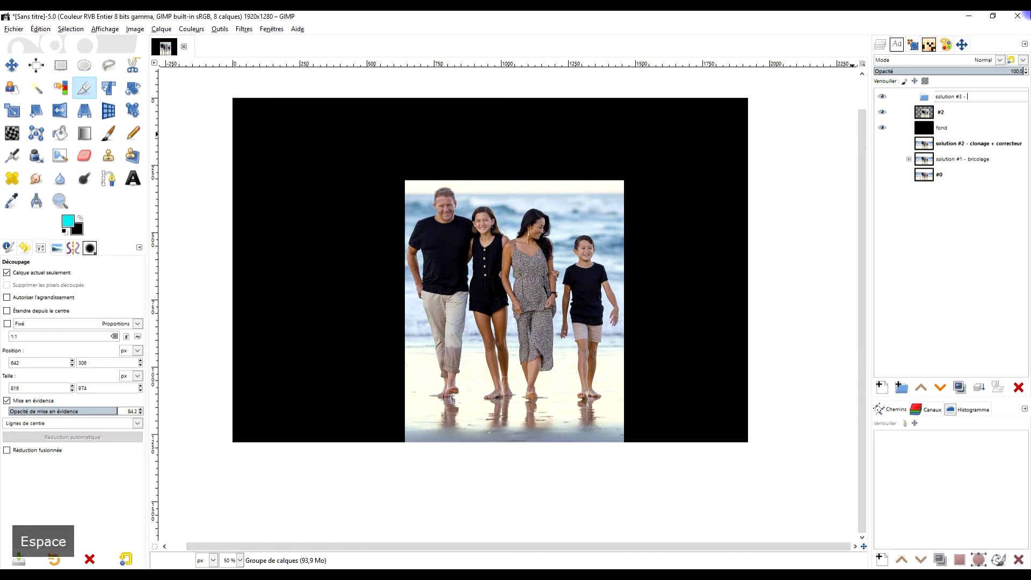
text(découpage)
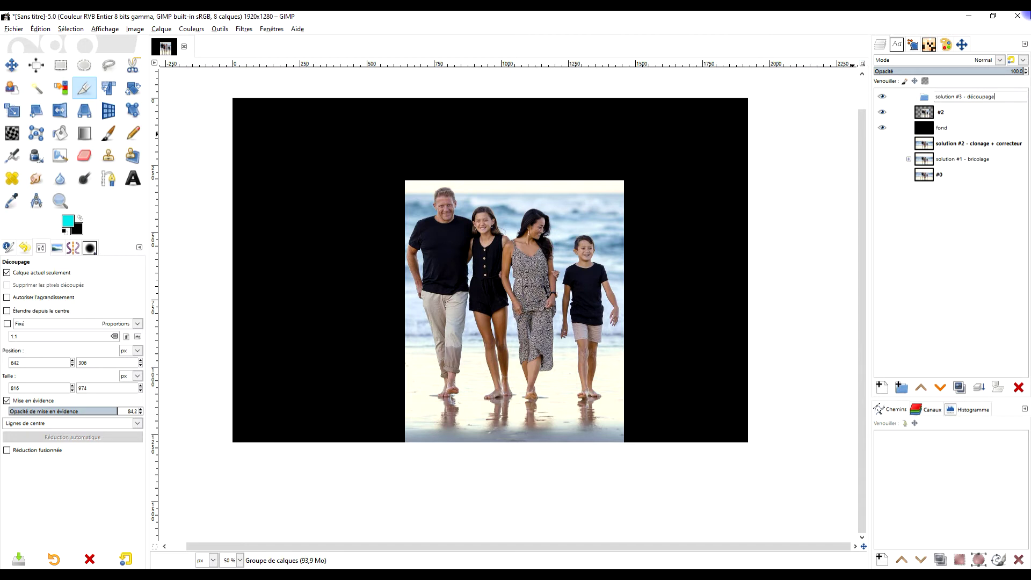
key(Return)
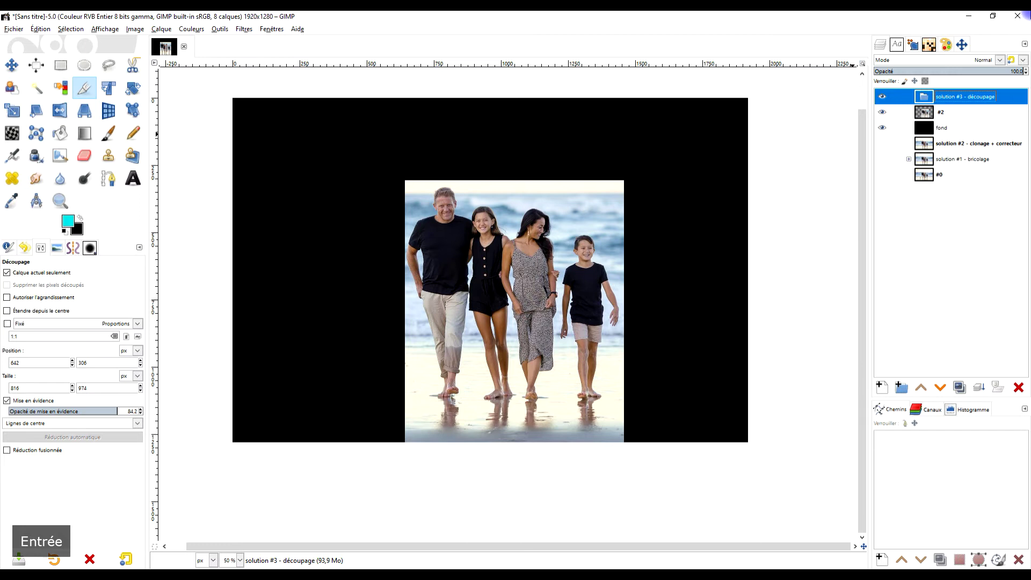
Move layers #2 and fond into the solution #3 group, and switch visibility from the collapsed group to layer #0
mouse_move(923, 112)
mouse_down()
mouse_move(935, 98)
mouse_move(936, 121)
mouse_move(926, 116)
mouse_up()
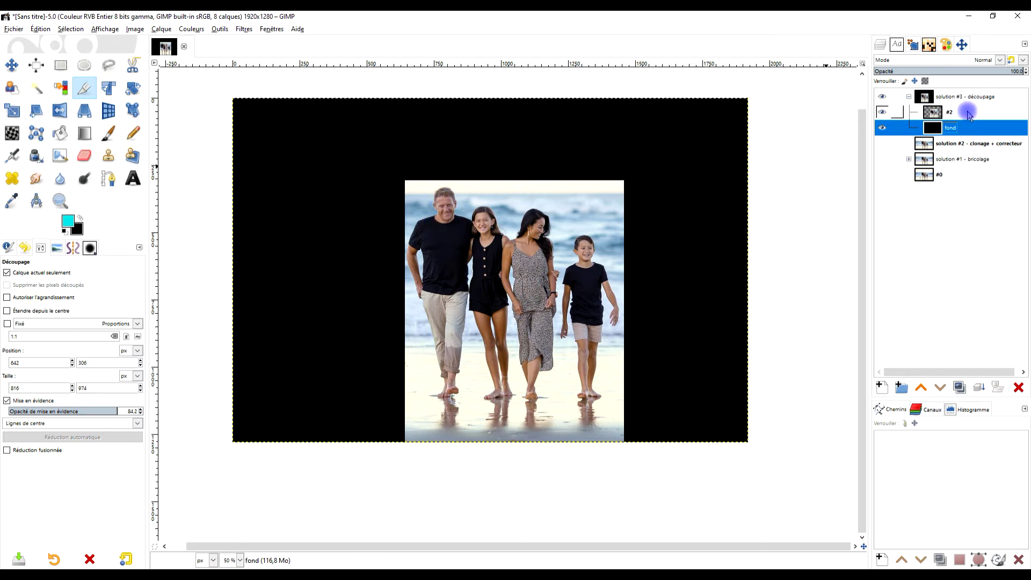
click(909, 97)
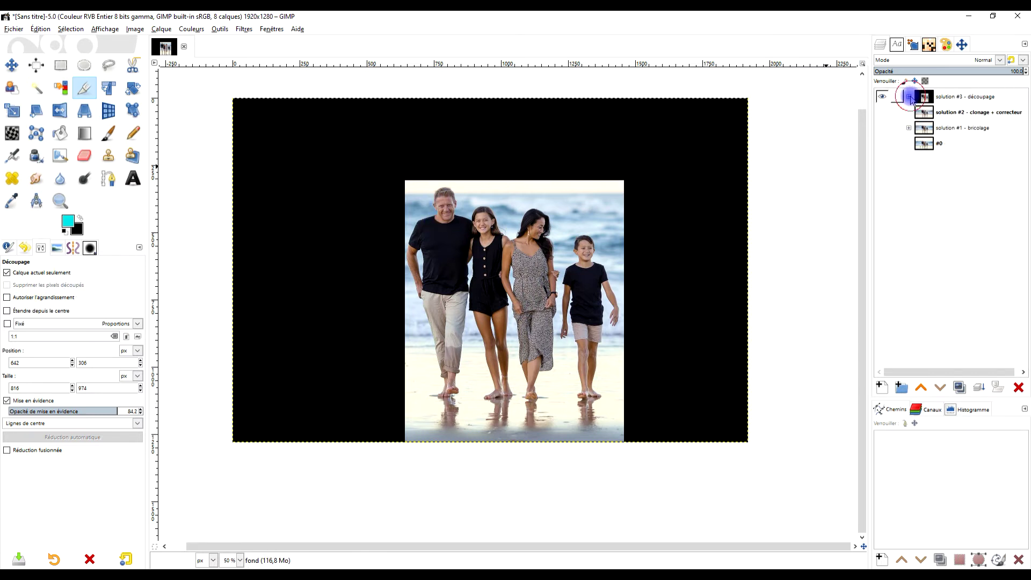
click(880, 96)
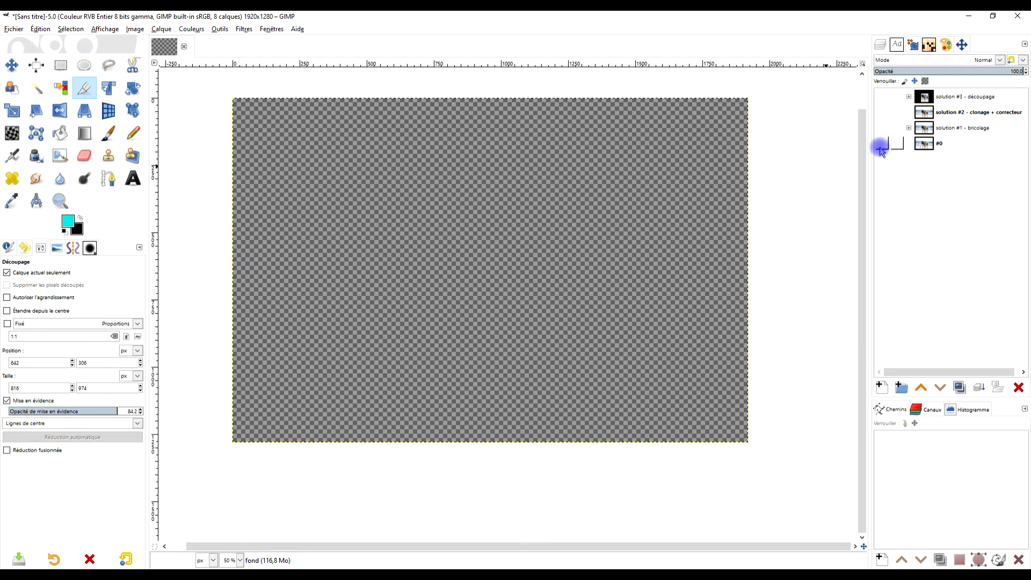
click(880, 144)
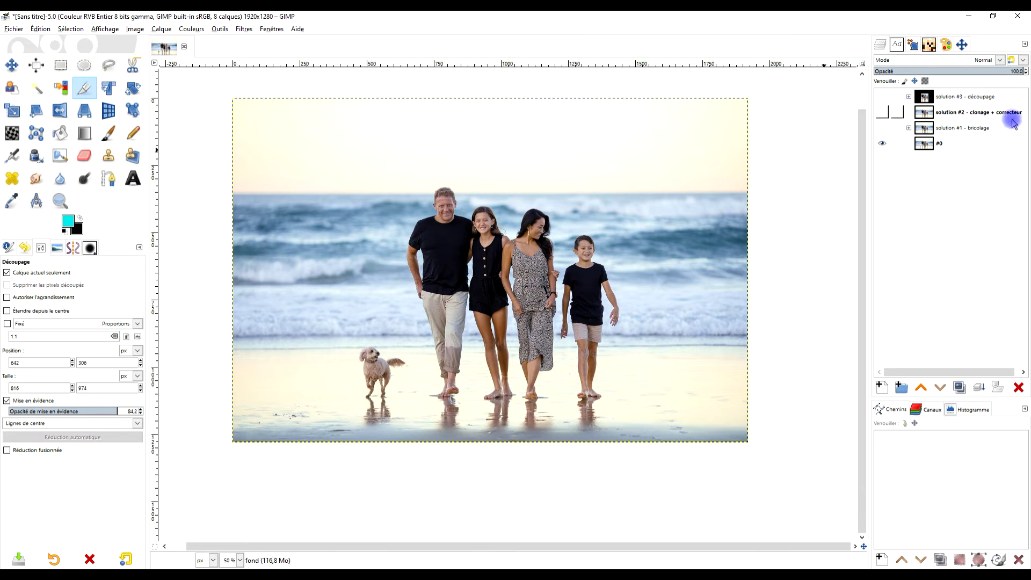
key(r)
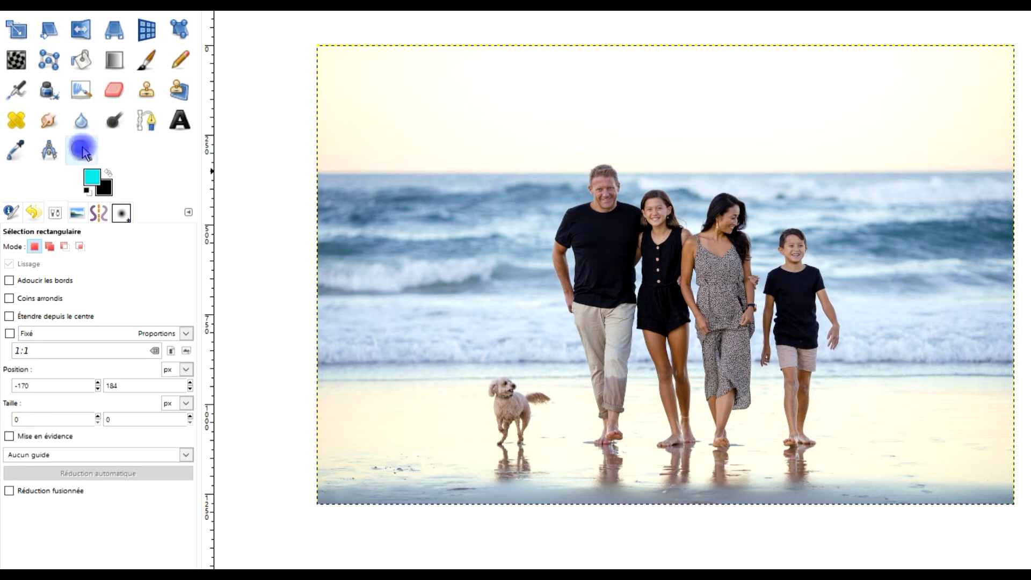
click(59, 199)
drag(221, 111, 747, 499)
drag(1008, 554, 1030, 524)
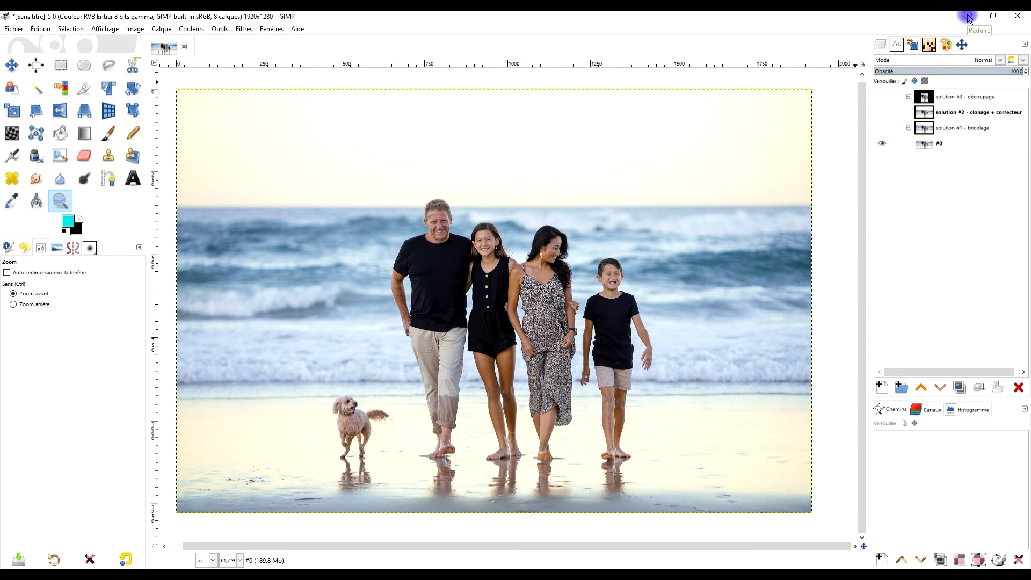
Switch to the browser, open the Pixabay vintage camera photo at 1920×1440, and copy the image
click(969, 17)
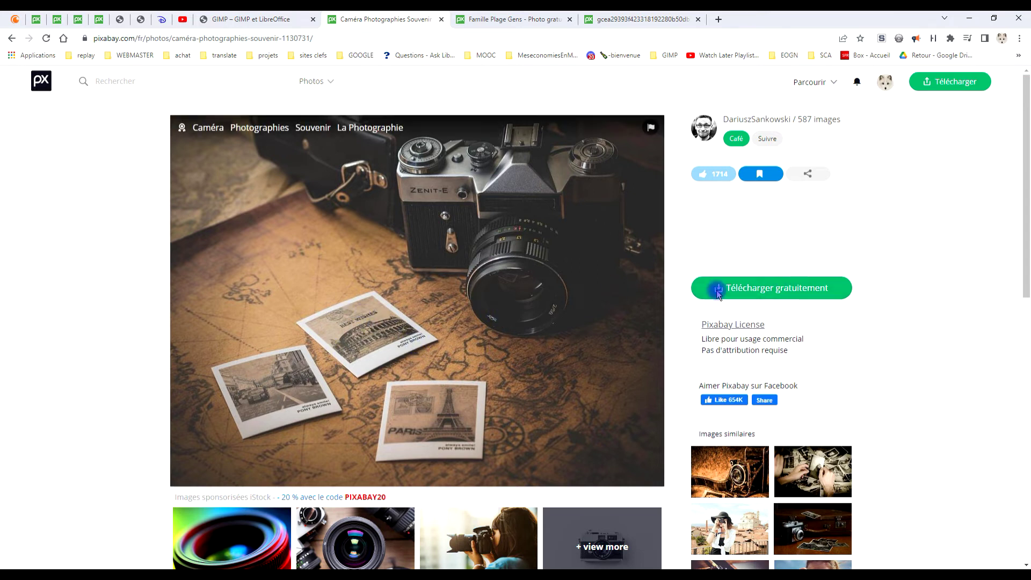
click(759, 289)
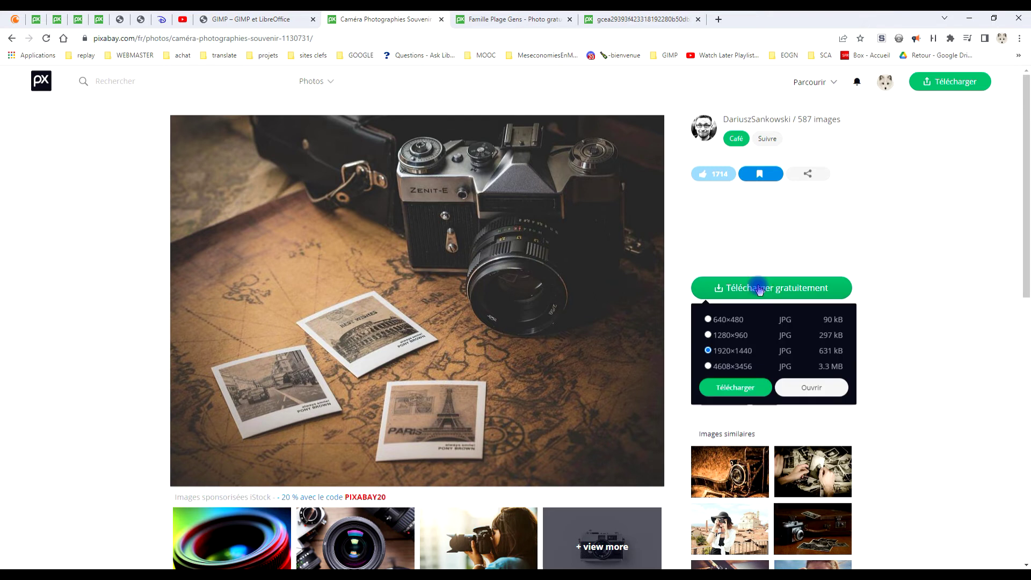
click(813, 386)
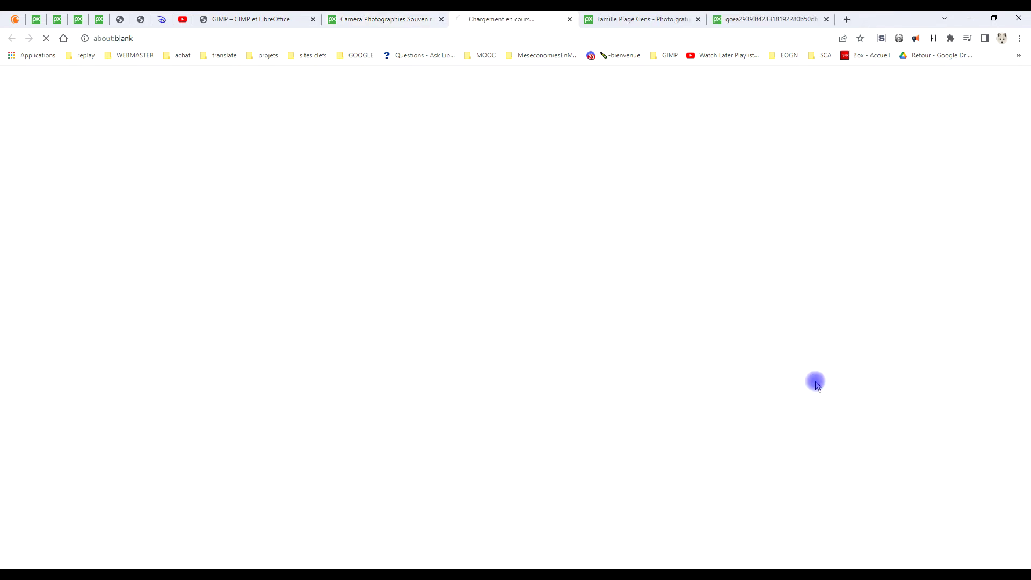
right_click(546, 190)
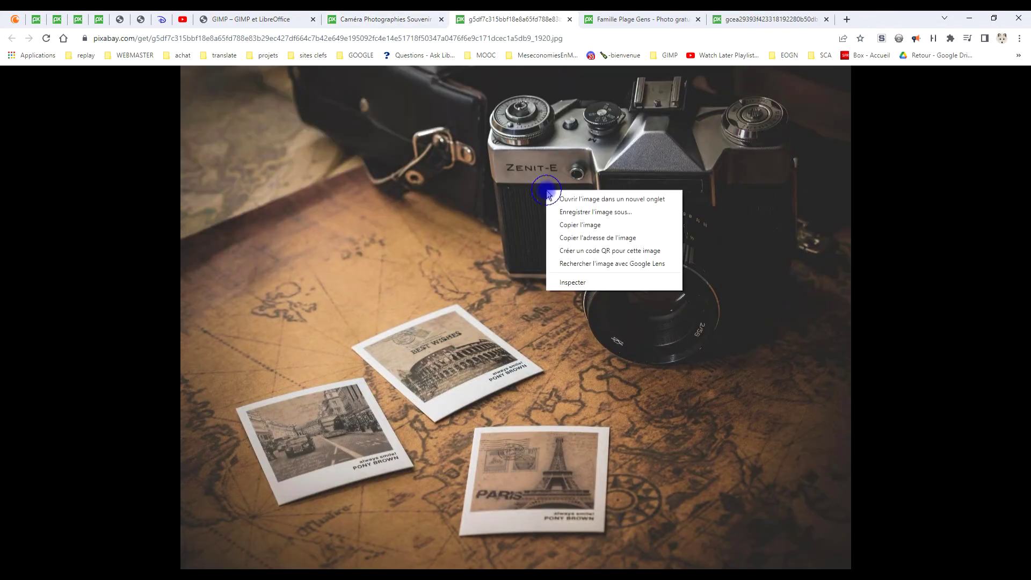
click(573, 226)
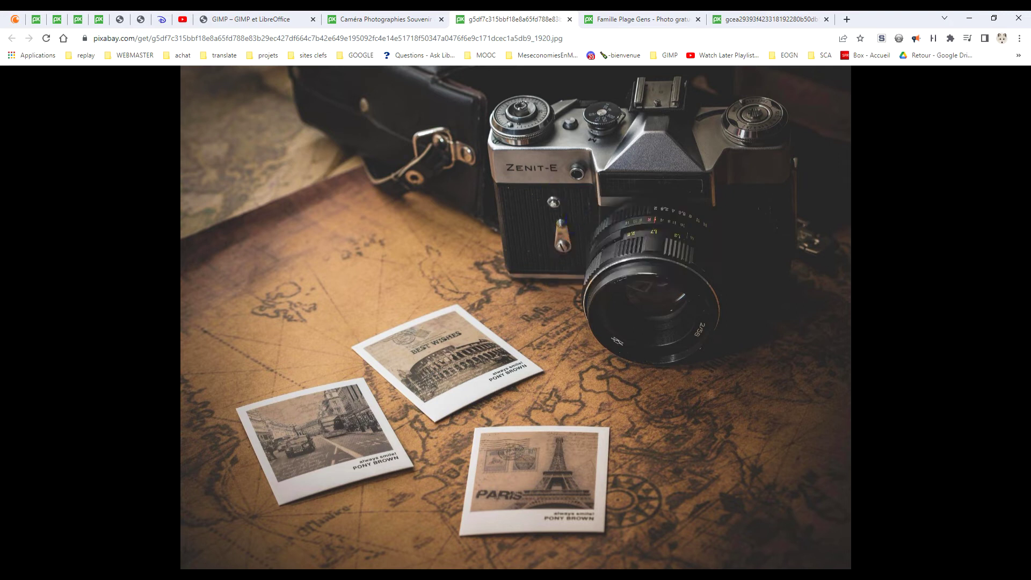
Switch back to GIMP and paste the copied camera photo as a new image
key(alt+Tab)
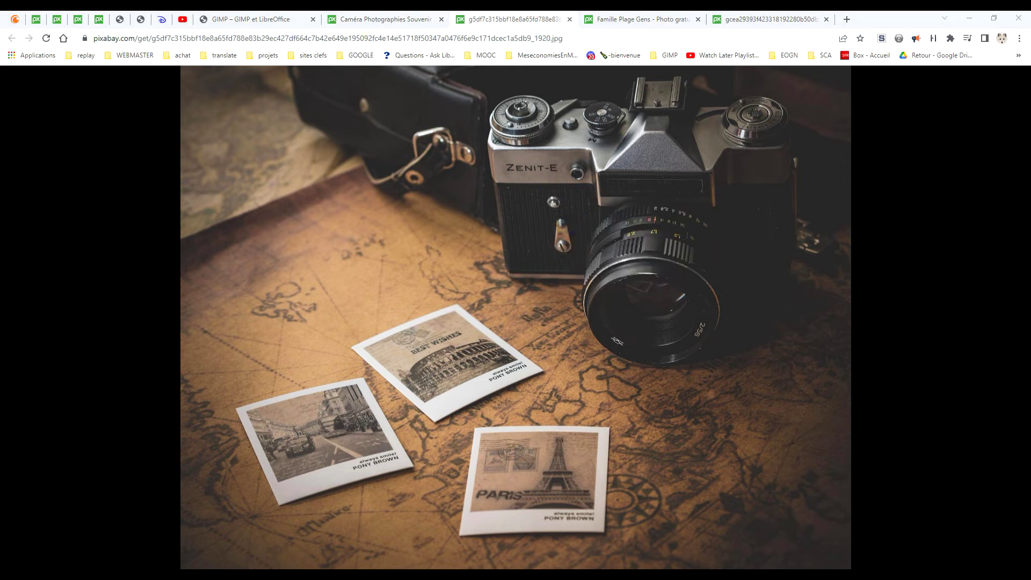
click(42, 31)
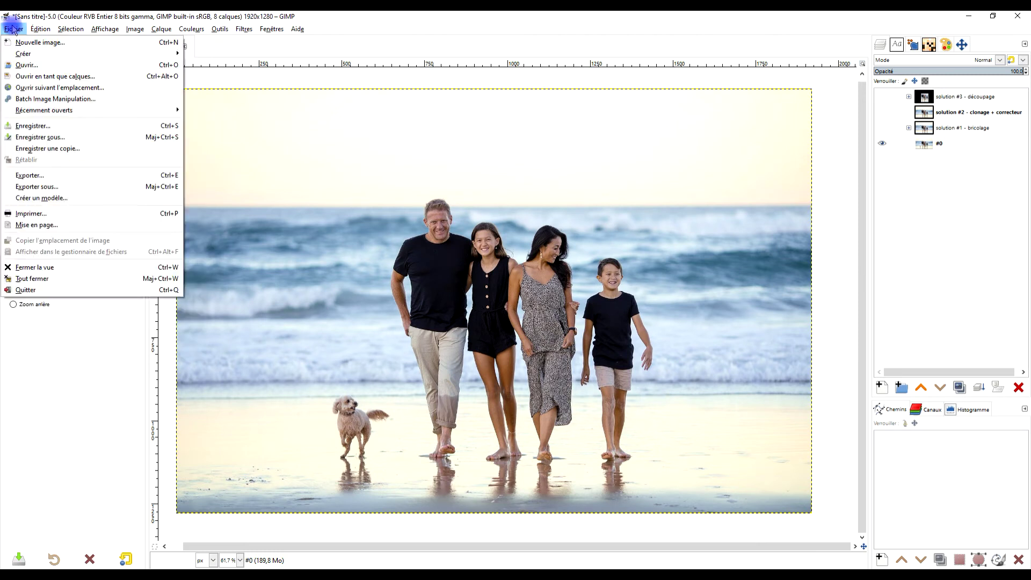
mouse_move(111, 159)
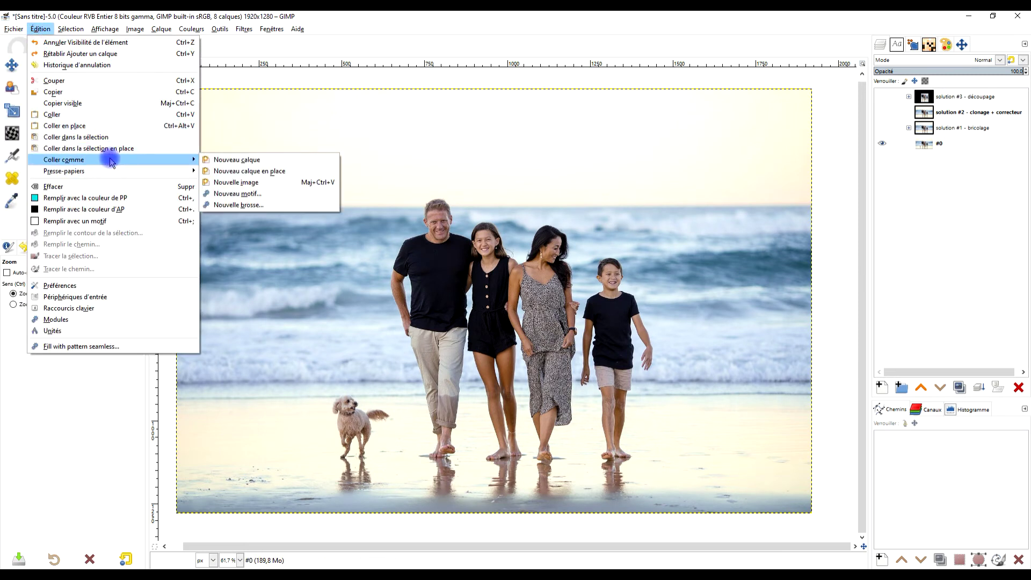
click(249, 183)
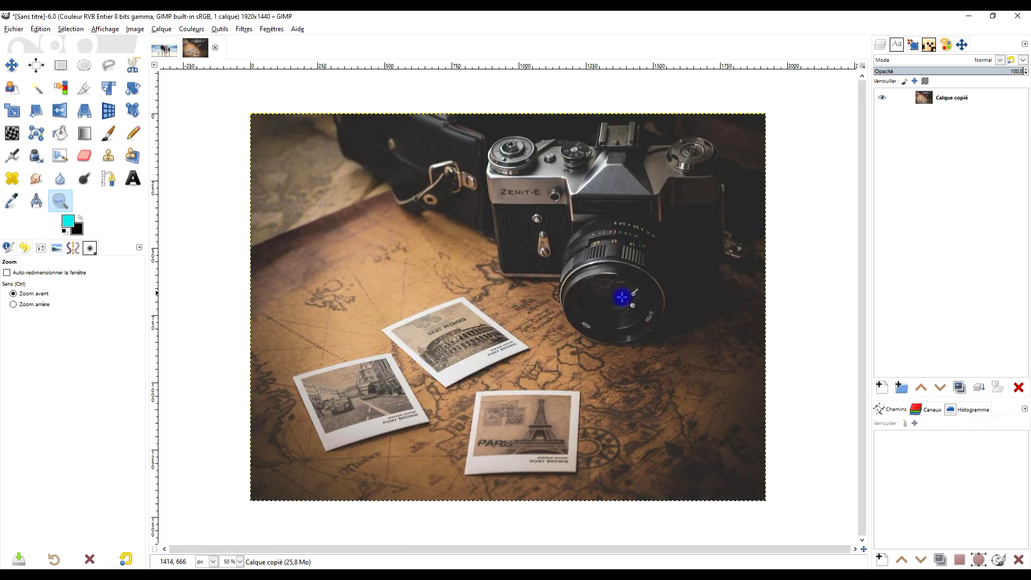
Rename the pasted camera photo's layer as "#0 photo"
double_click(952, 98)
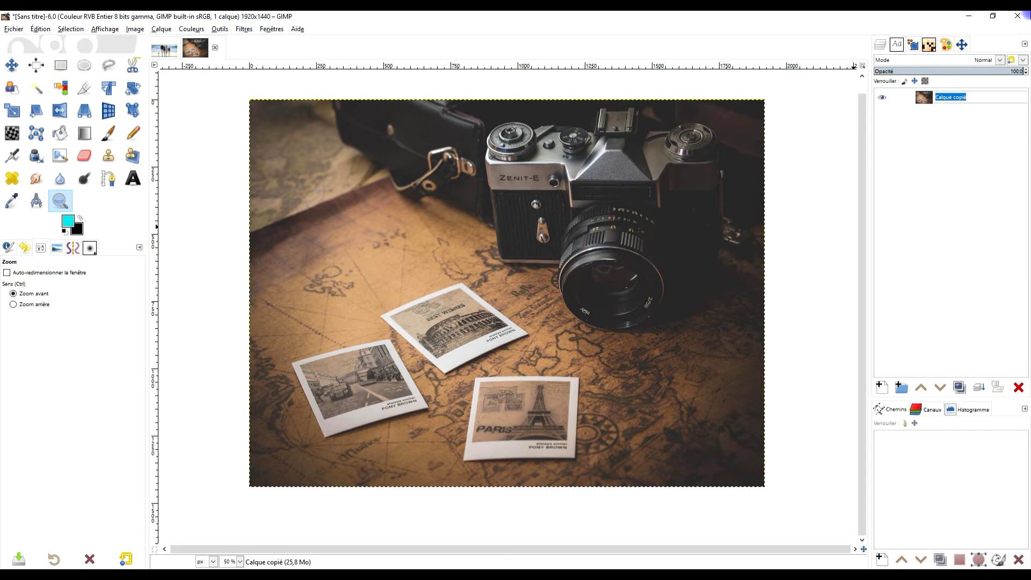
text(#0 )
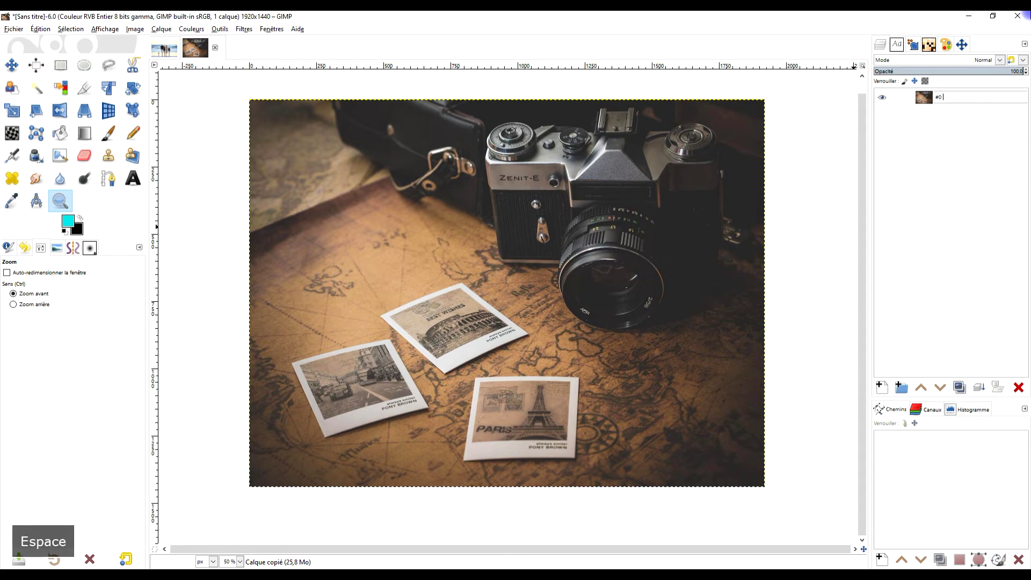
text(photo)
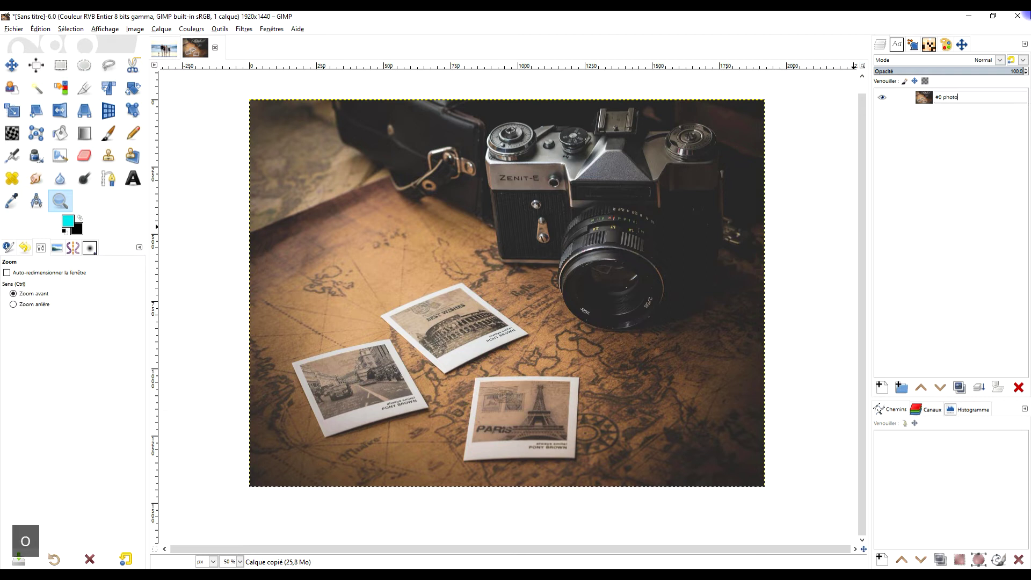
key(Return)
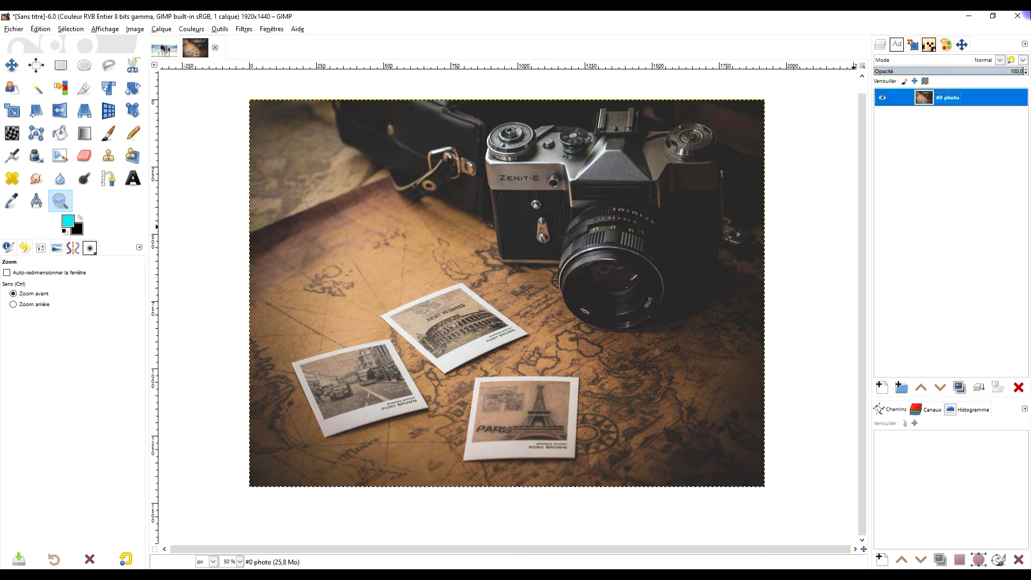
Add a new layer named "masque" filled with transparency above the #0 photo layer
click(894, 389)
click(882, 387)
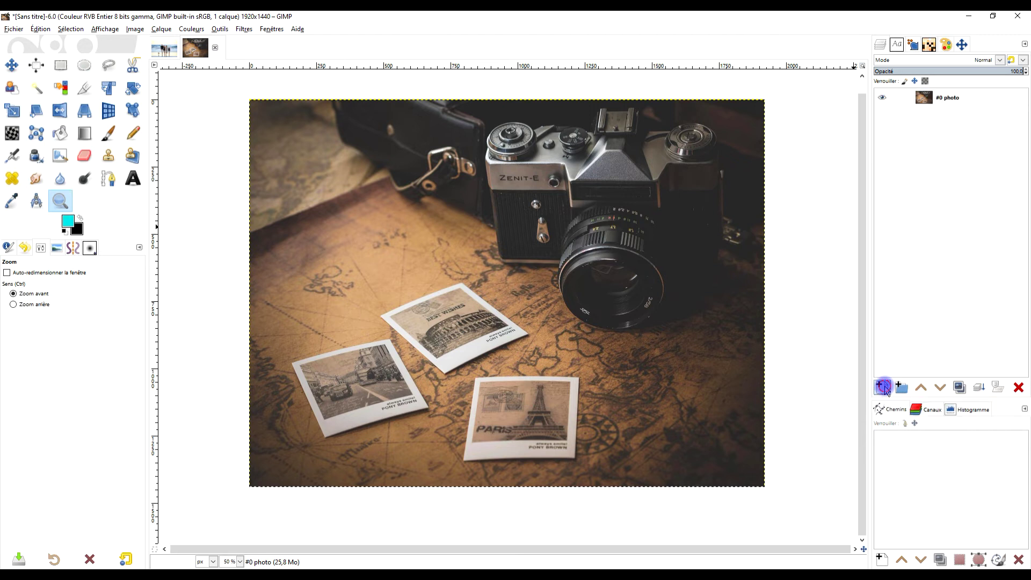
drag(835, 276, 697, 196)
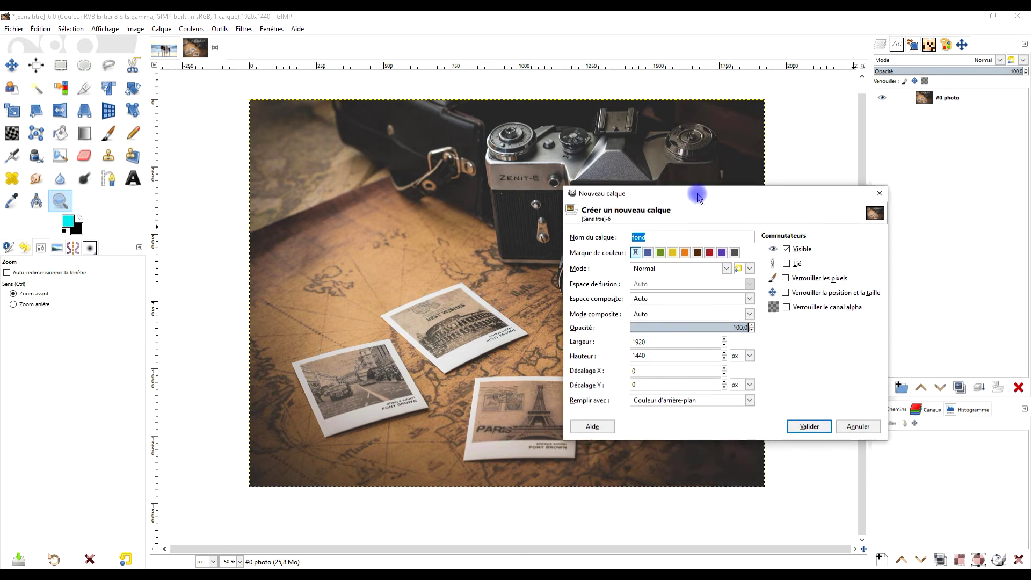
text(m)
click(694, 404)
click(673, 455)
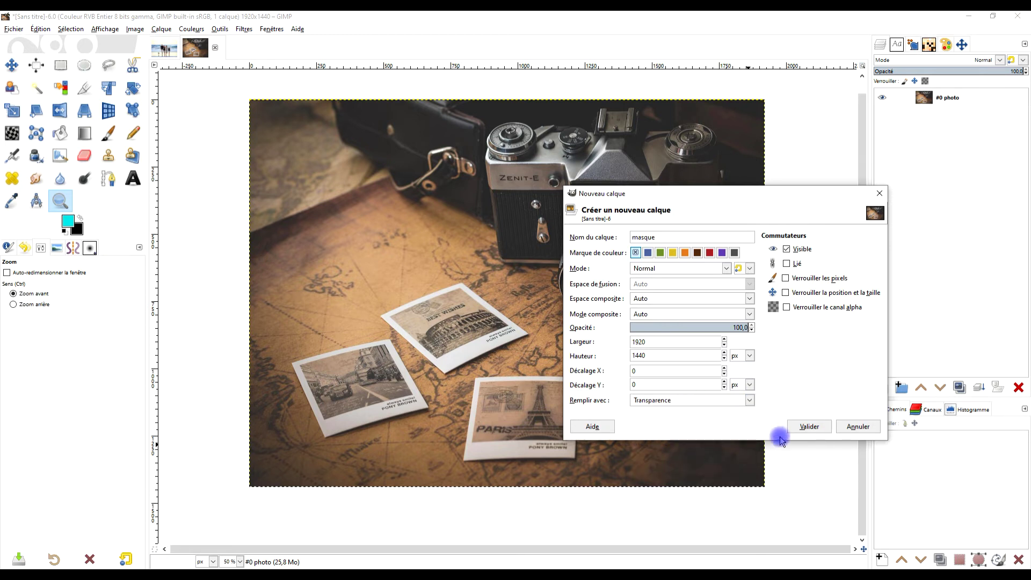
click(805, 426)
click(956, 98)
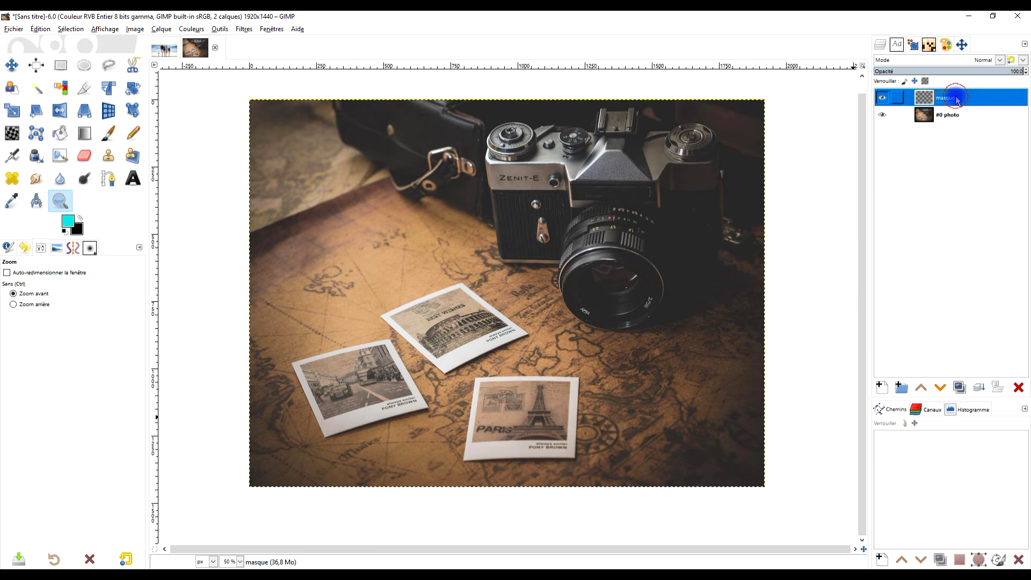
Outline the "BEST WISHES" Colosseum picture inside its white polaroid frame with the Free Select tool
click(110, 65)
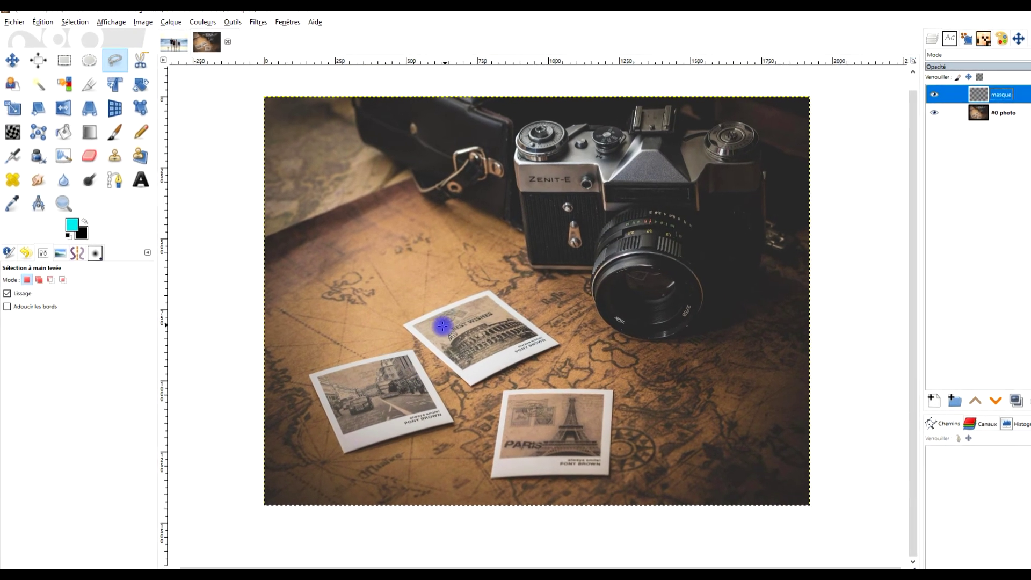
scroll(442, 326, up, 3)
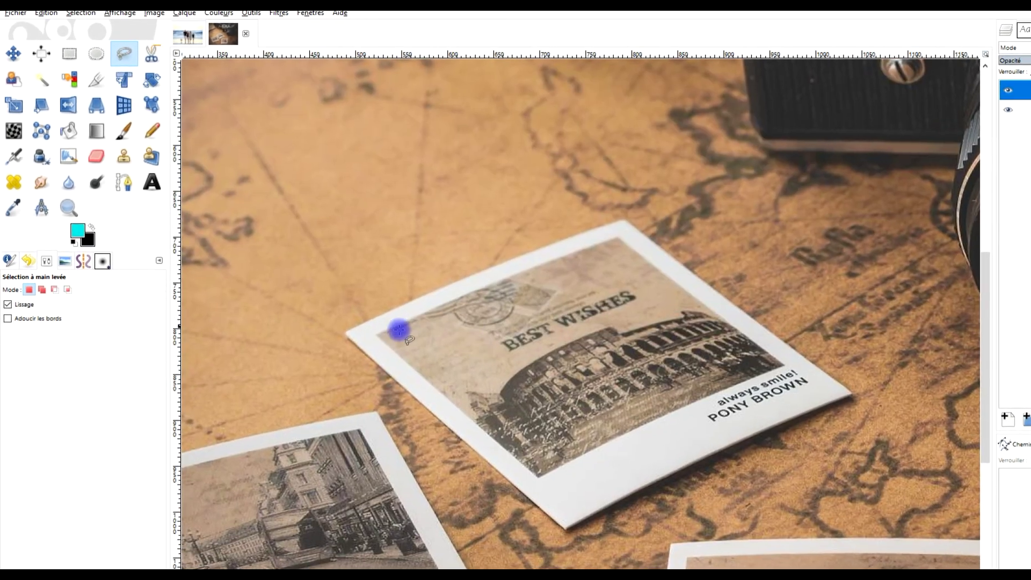
click(399, 330)
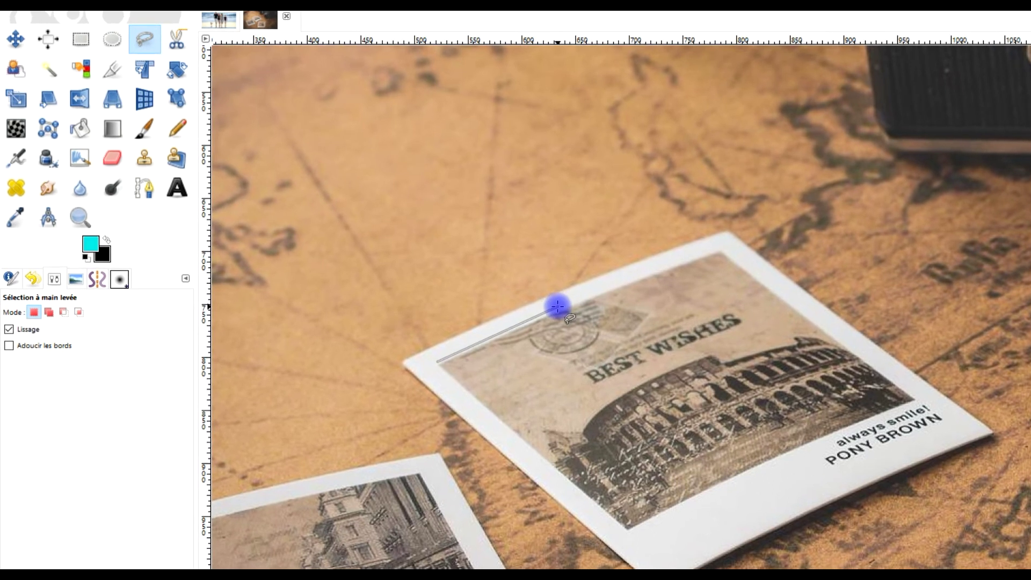
click(557, 306)
click(724, 248)
click(919, 399)
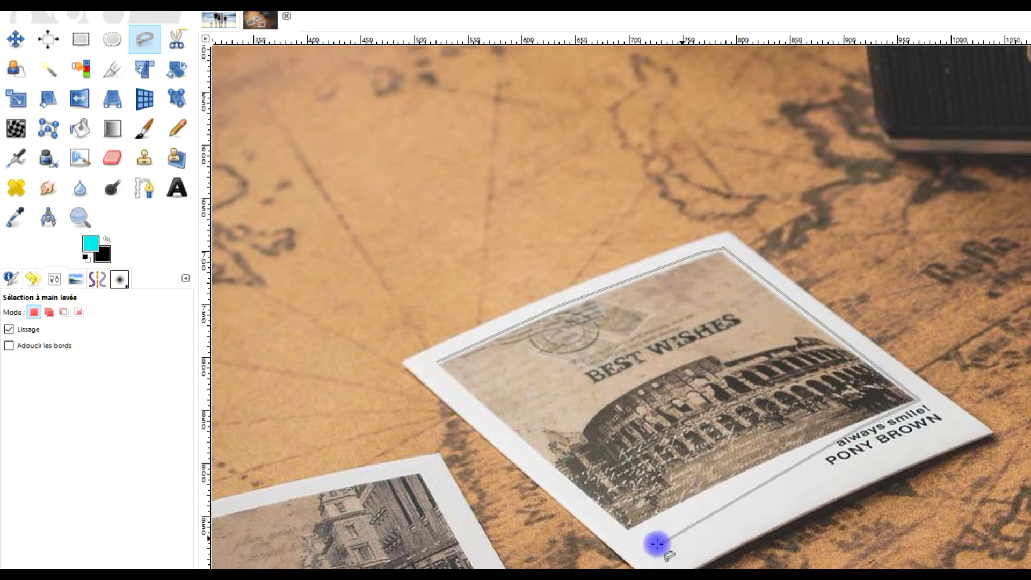
click(626, 538)
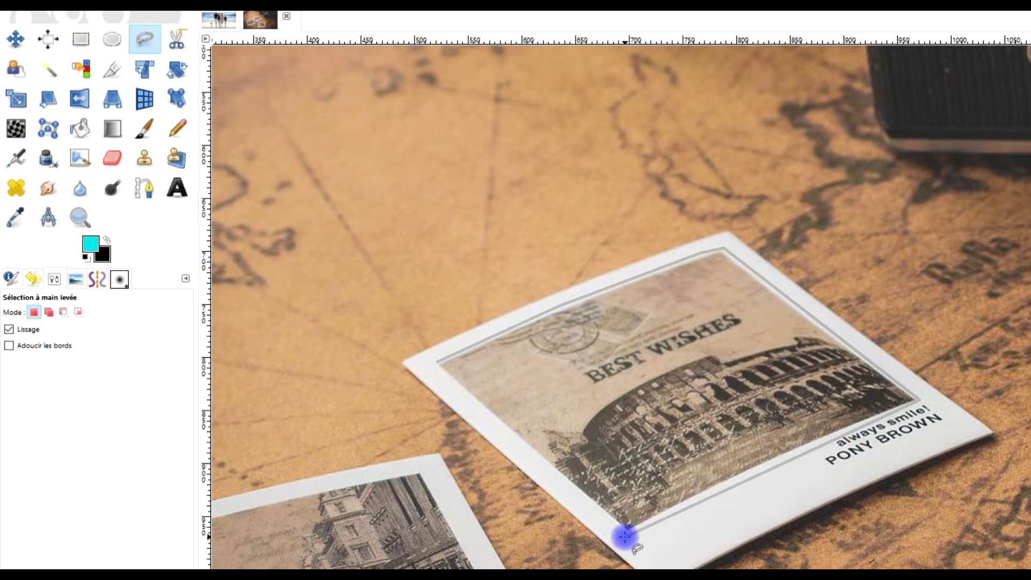
click(437, 371)
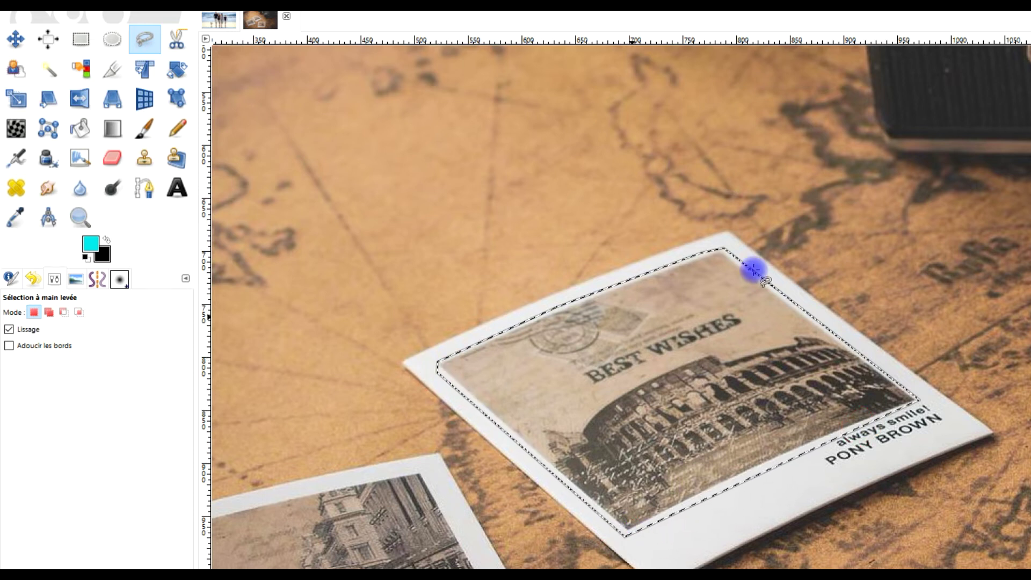
Add the street picture inside the neighbouring polaroid's white frame to the current free selection
drag(856, 423, 1023, 115)
scroll(587, 237, left, 3)
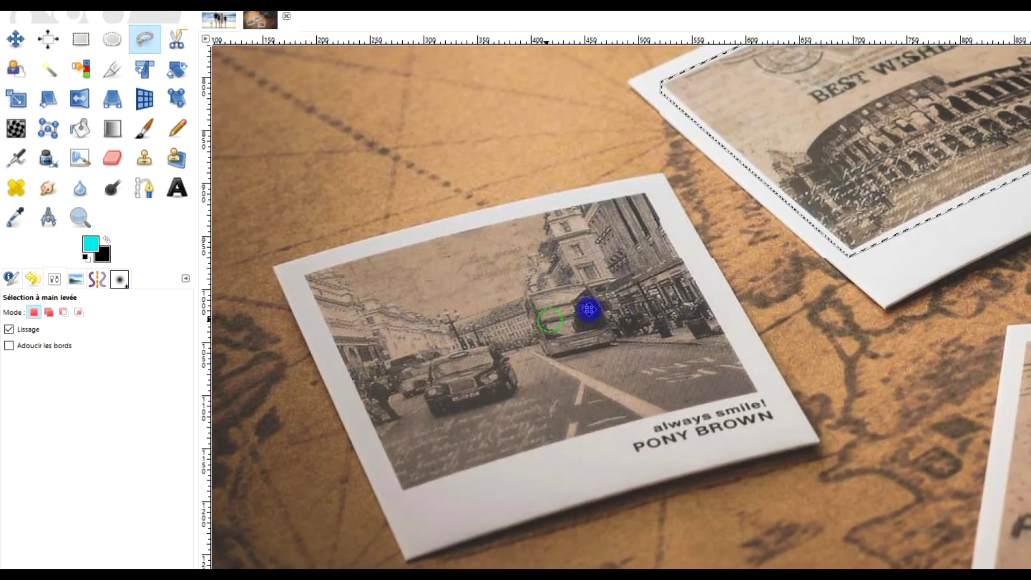
scroll(587, 306, left, 3)
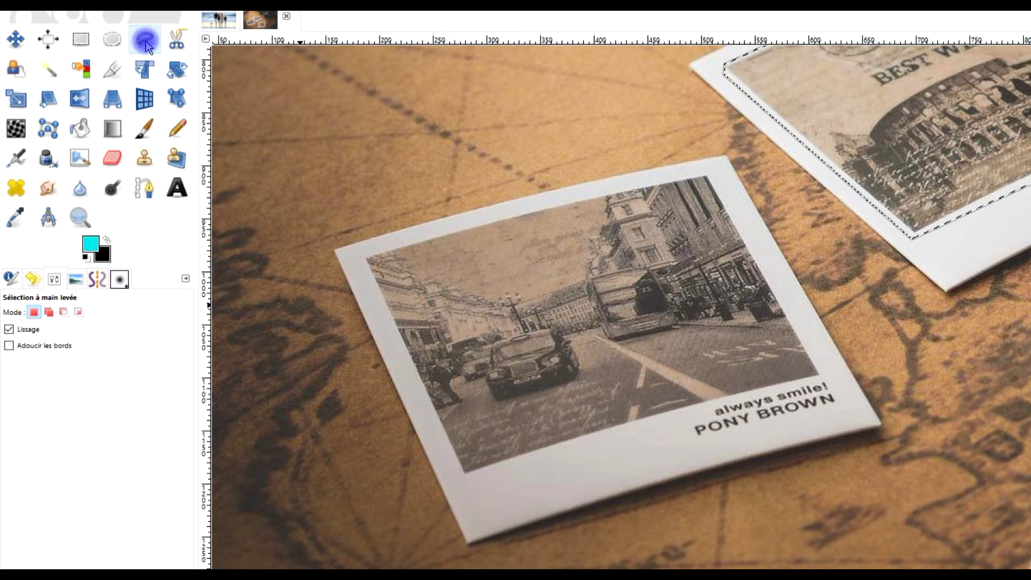
click(48, 313)
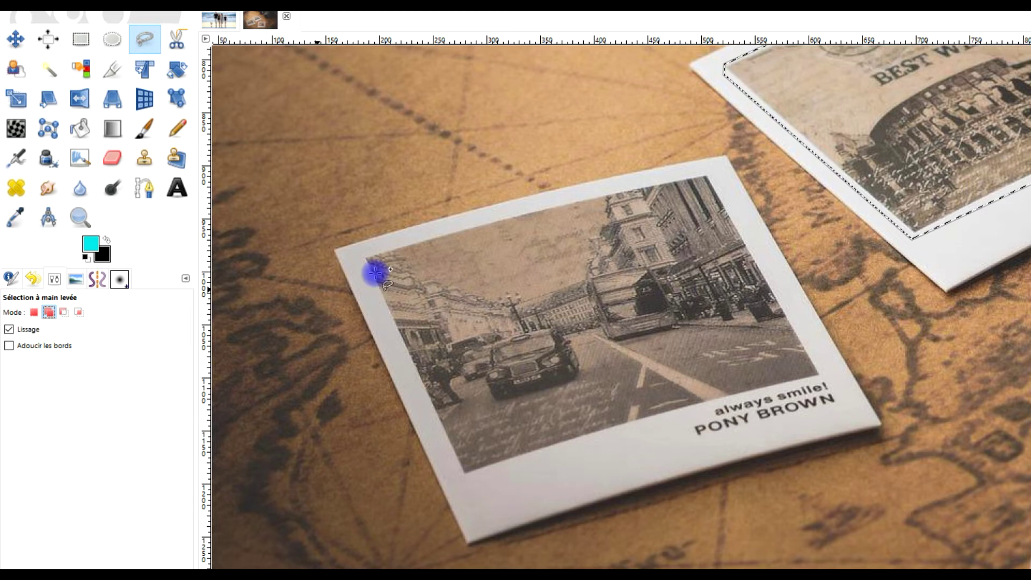
scroll(371, 272, up, 3)
scroll(371, 272, right, 2)
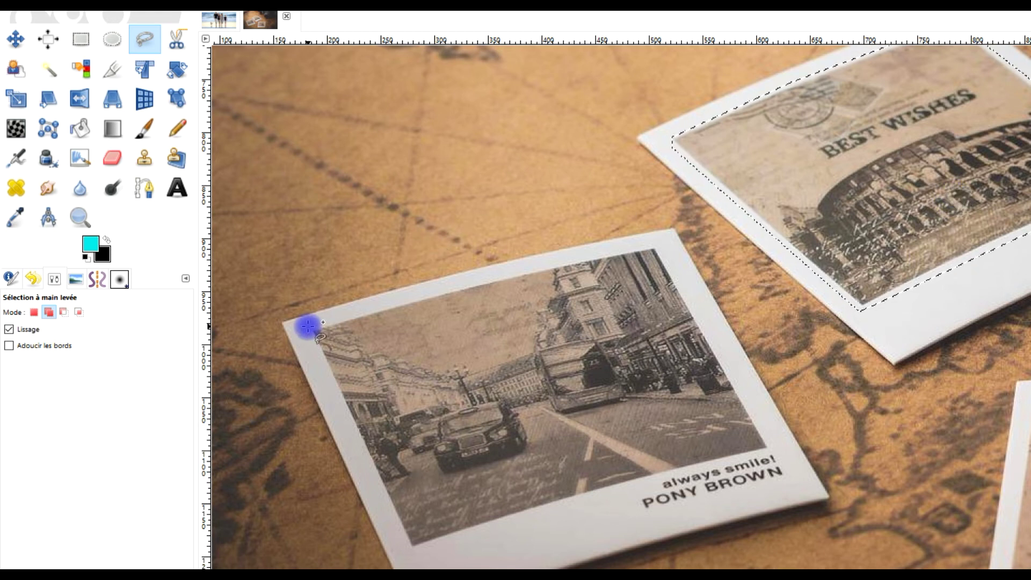
drag(310, 325, 656, 244)
mouse_move(692, 311)
mouse_down()
mouse_move(770, 450)
mouse_move(547, 498)
mouse_move(409, 558)
mouse_move(396, 544)
mouse_move(397, 513)
mouse_move(377, 518)
mouse_move(242, 288)
mouse_up()
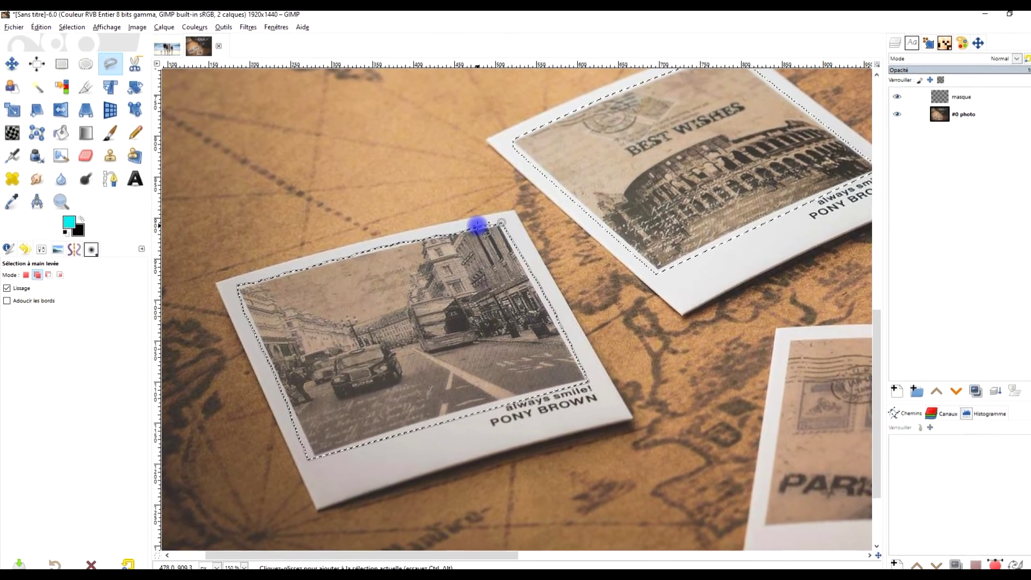
key(Return)
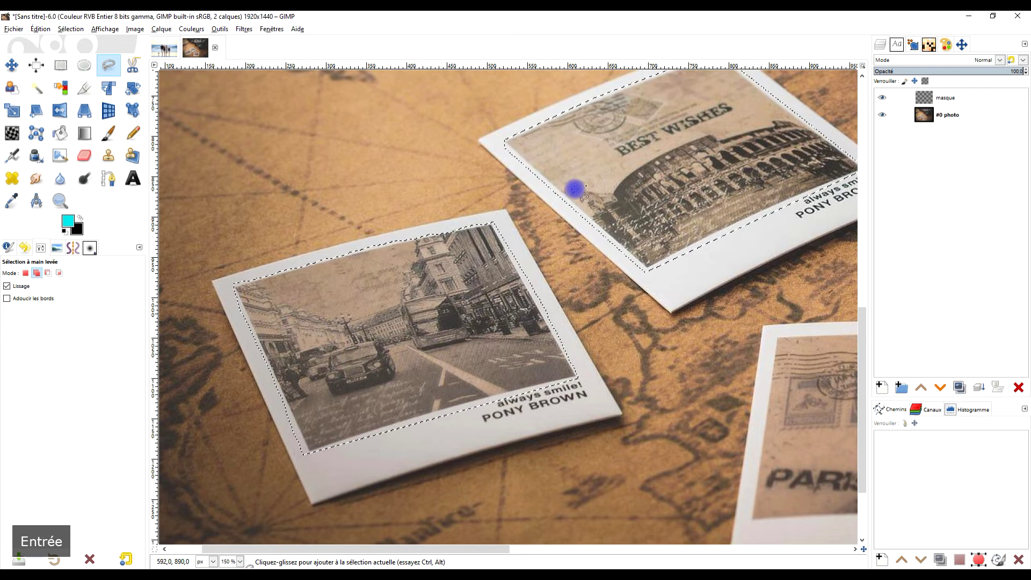
Fill both selected polaroid picture areas with white on the masque layer and clear the selection
click(943, 99)
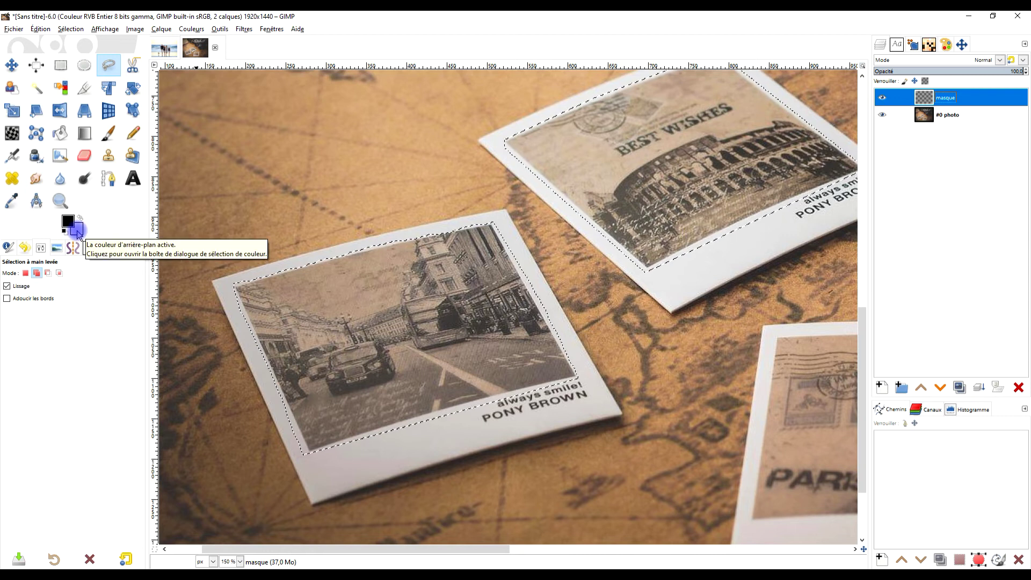
drag(78, 232, 336, 238)
drag(408, 256, 405, 255)
click(60, 64)
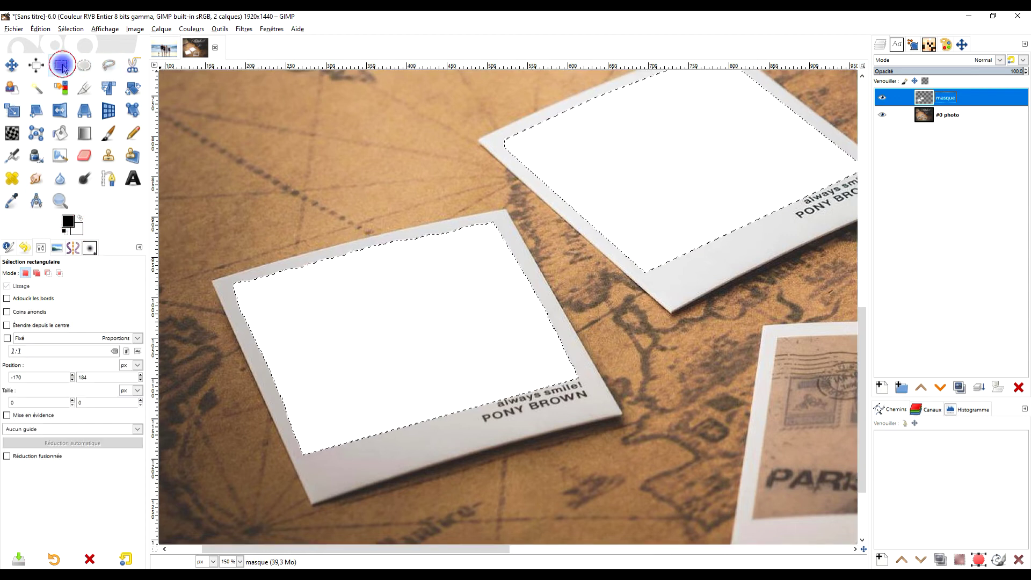
ctrl+scroll(347, 129, down, 2)
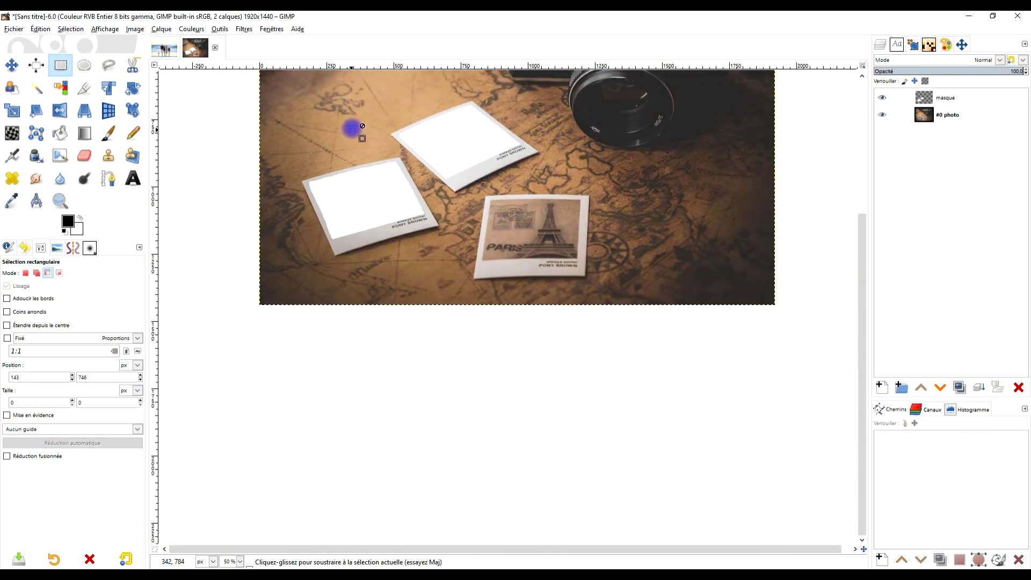
ctrl+scroll(348, 131, down, 1)
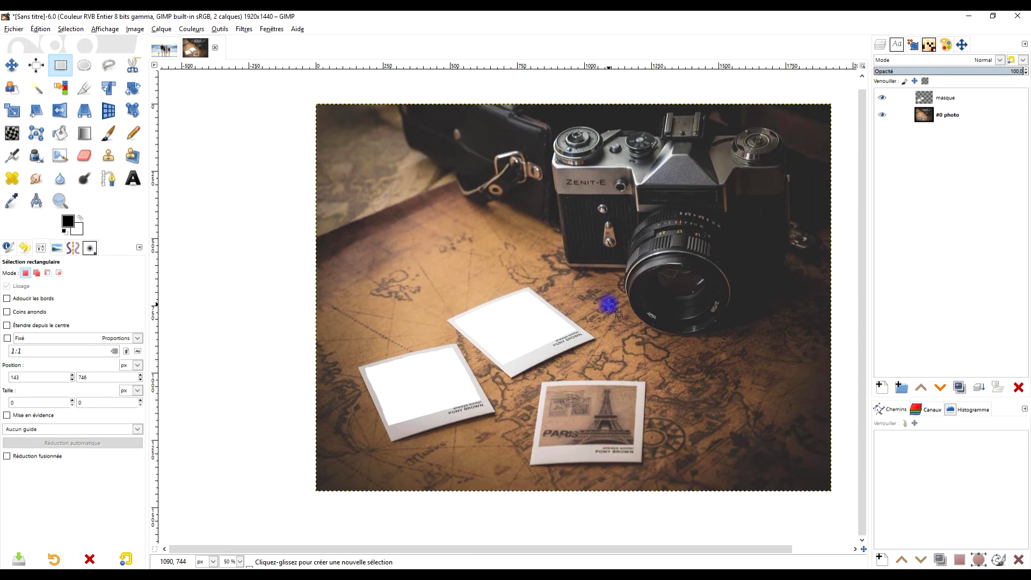
scroll(523, 327, right, 3)
scroll(523, 327, up, 1)
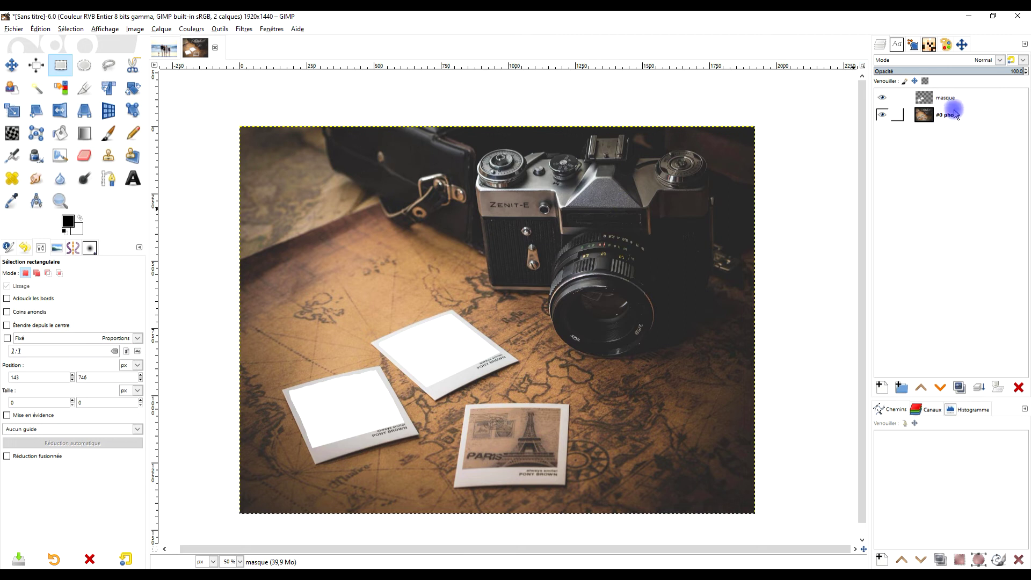
In the family beach image, show the solution #2 layer and select a rectangle of about 938 × 968 px around the four people
click(170, 51)
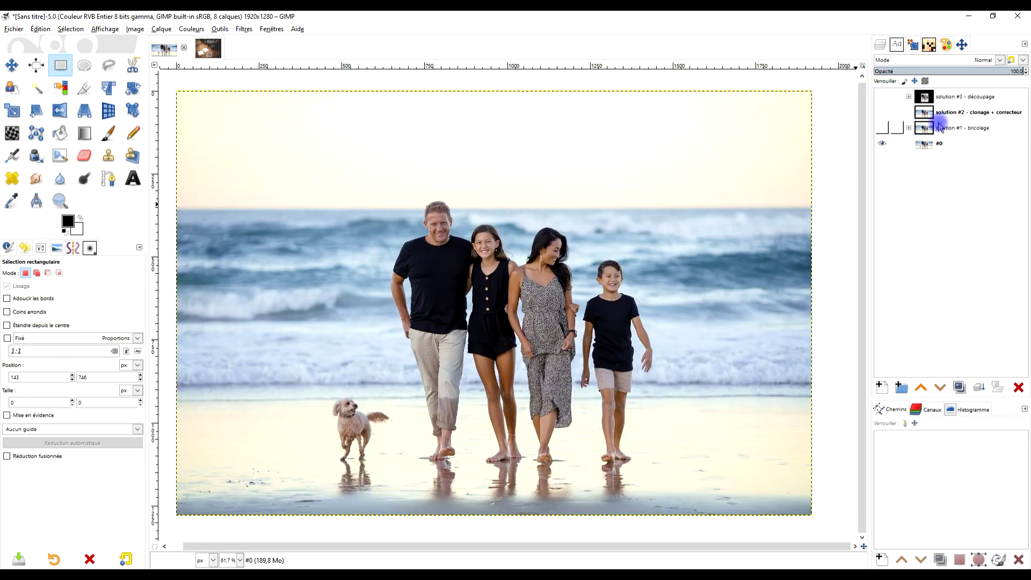
click(880, 112)
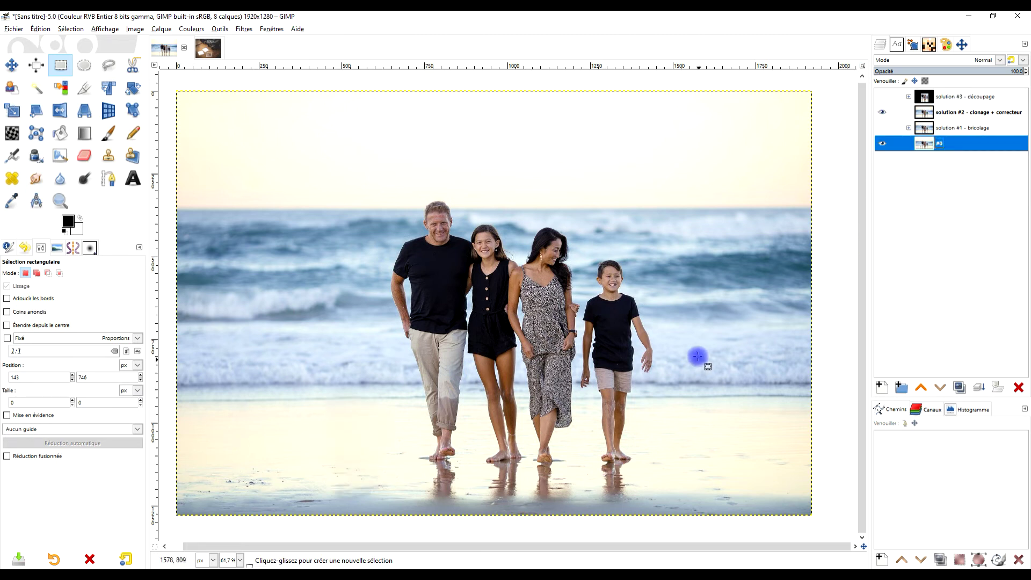
scroll(651, 329, down, 1)
scroll(652, 329, right, 1)
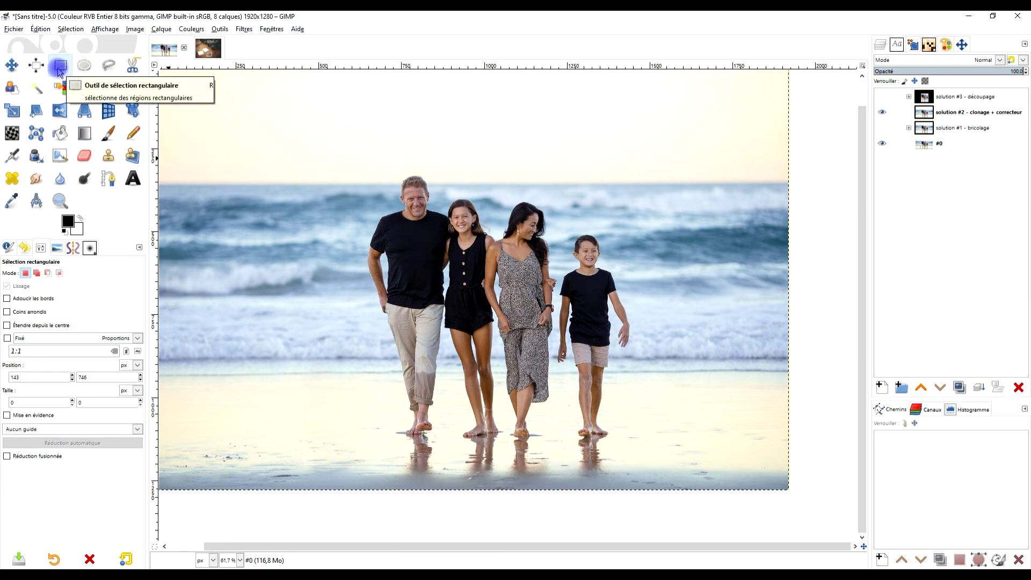
drag(335, 166, 653, 485)
drag(345, 308, 354, 313)
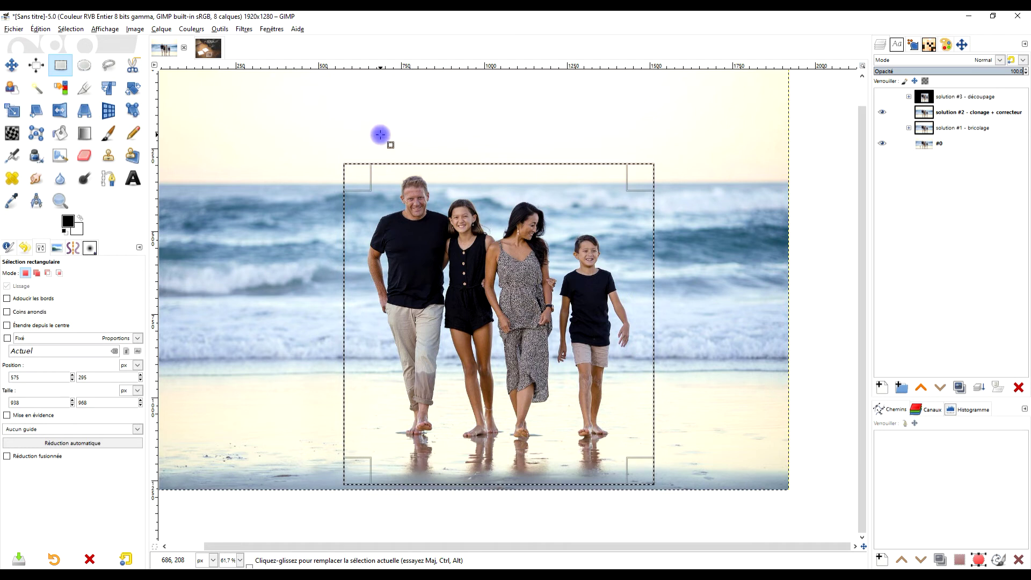
Try to copy the family selection from layer #0 into the camera image as a new layer above masque, and undo the paste
click(37, 29)
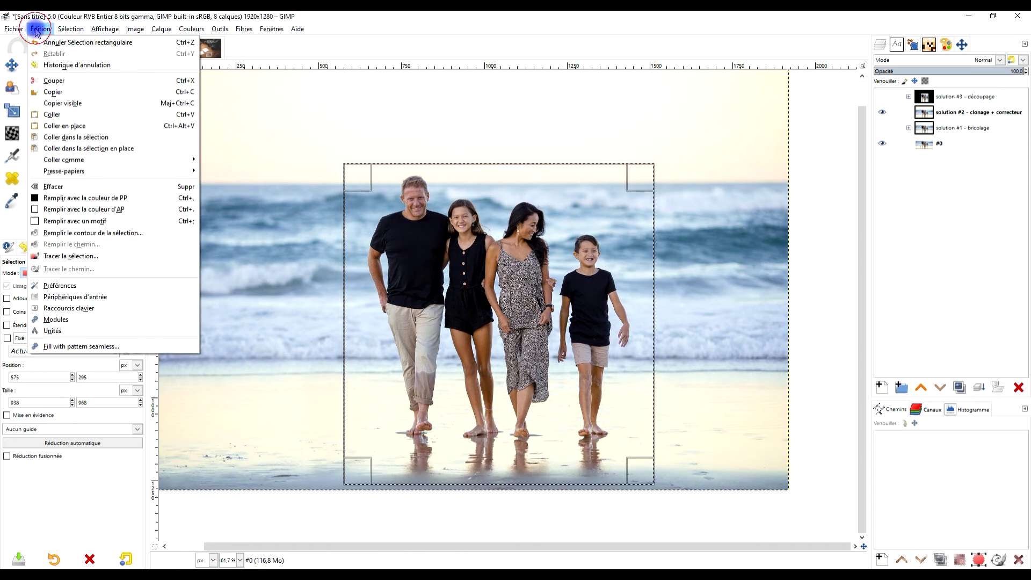
click(63, 96)
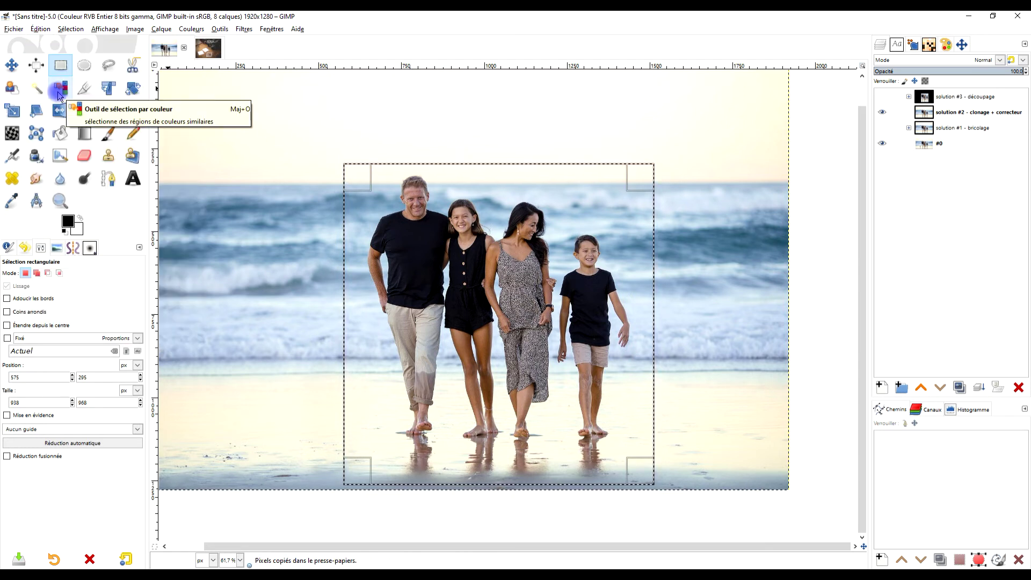
click(207, 49)
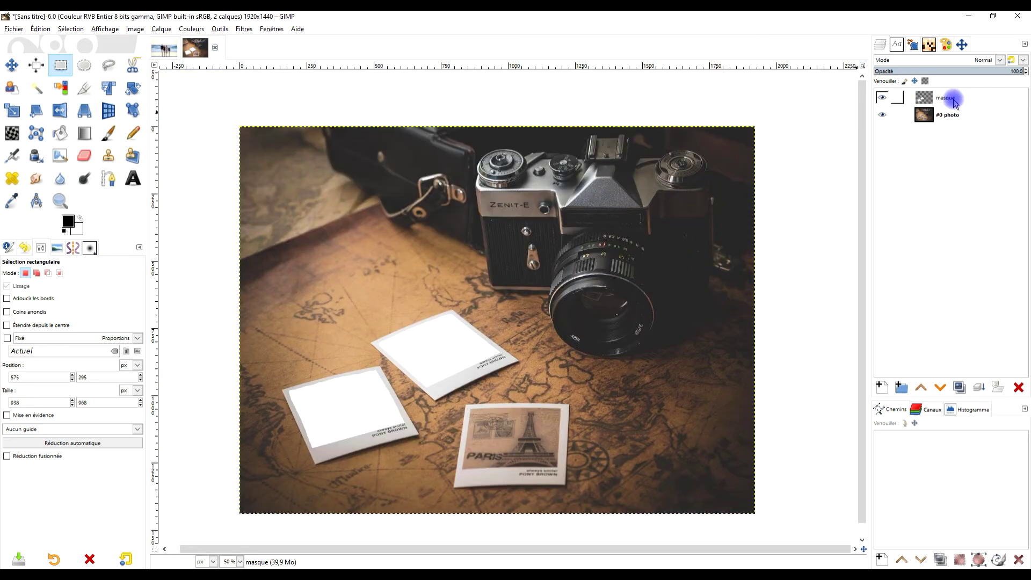
click(955, 101)
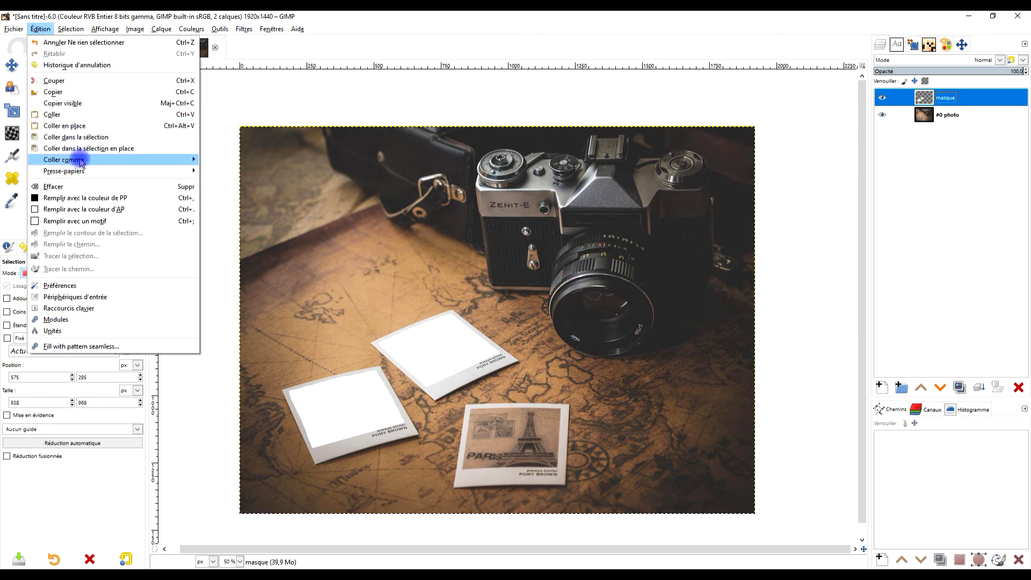
mouse_move(81, 162)
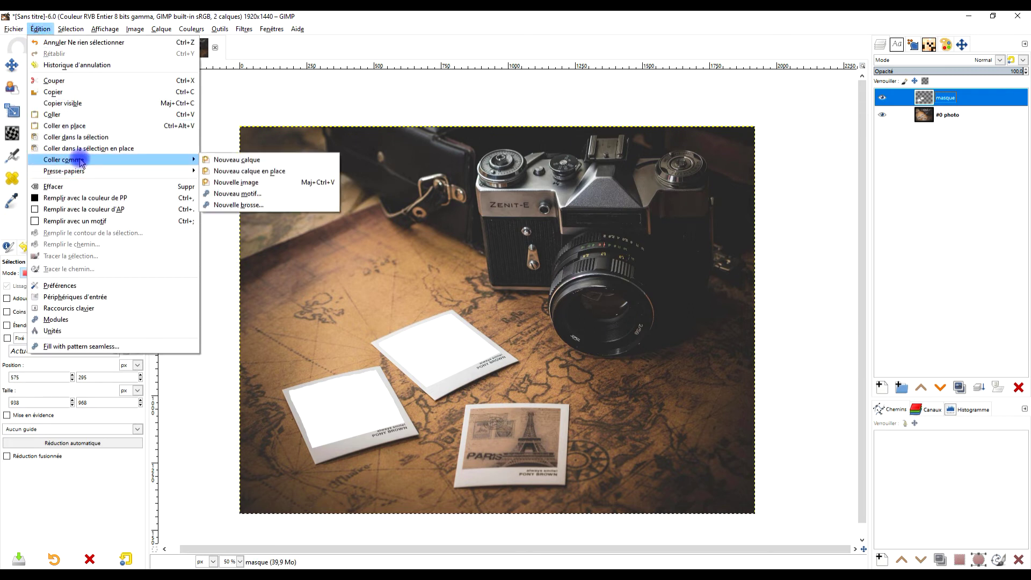
click(239, 160)
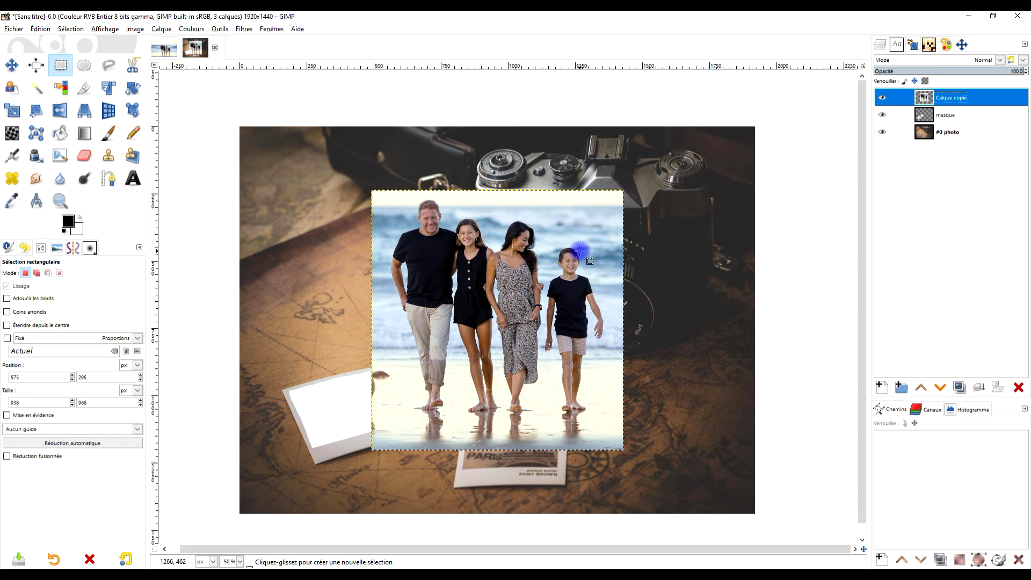
key(ctrl+z)
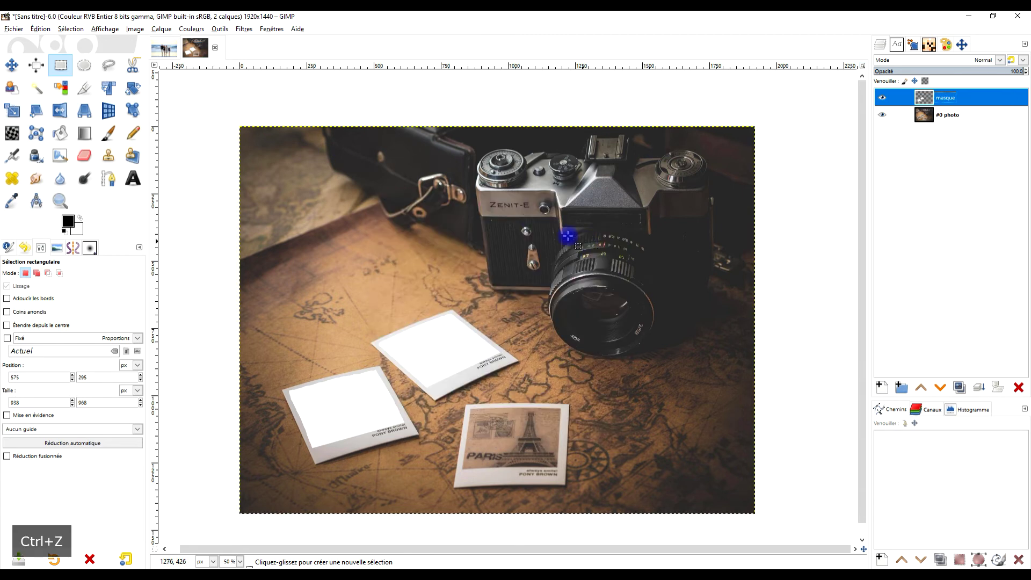
Copy the selected family area from the solution #2 layer and paste it into the camera image as a new layer
click(168, 50)
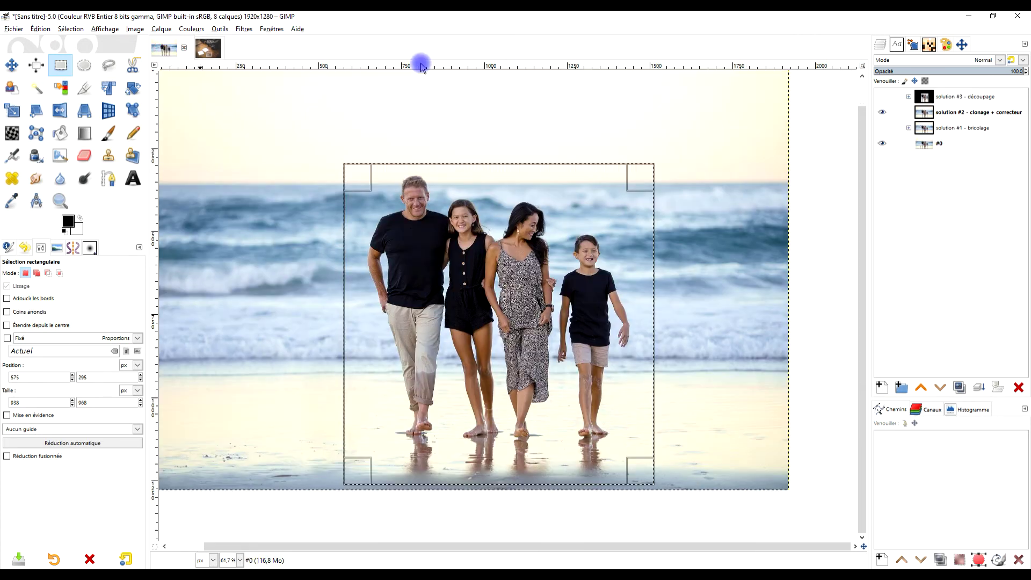
click(975, 114)
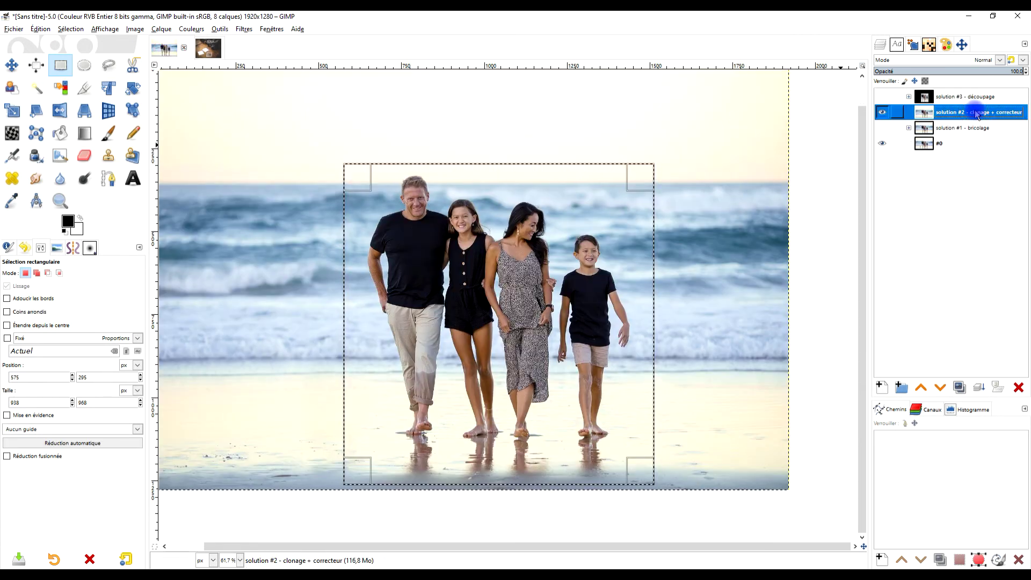
click(41, 30)
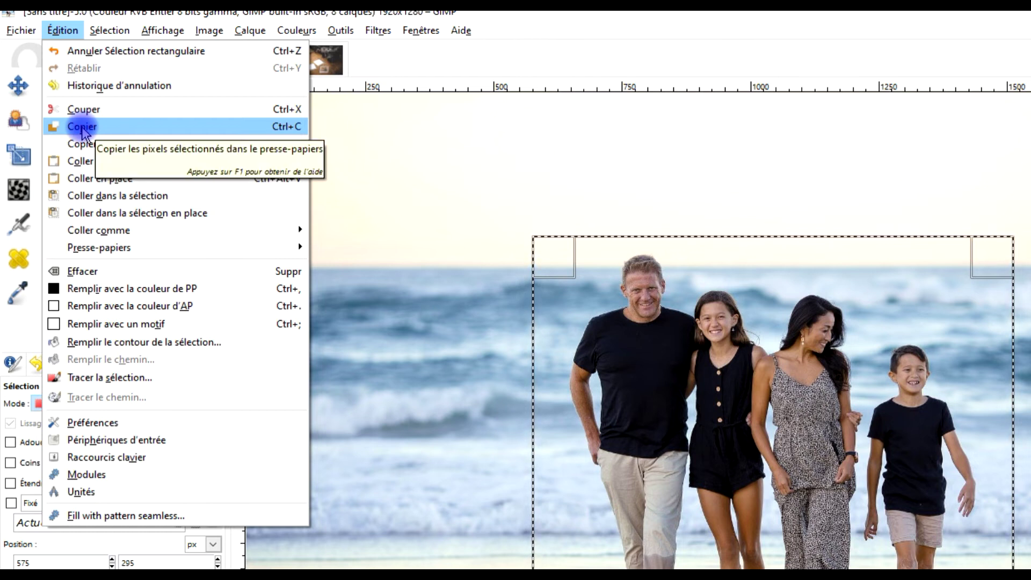
click(82, 127)
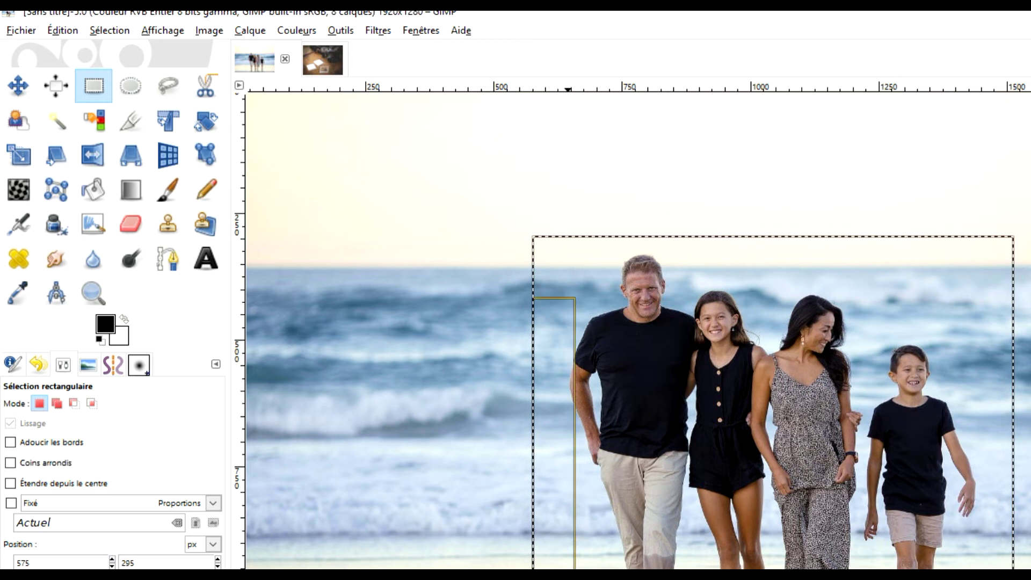
click(319, 55)
click(62, 30)
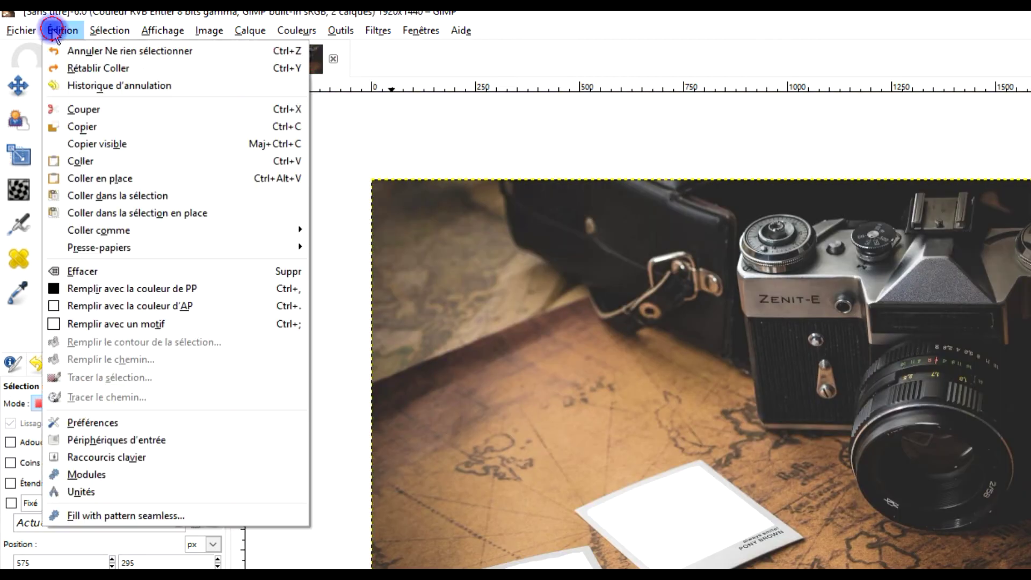
mouse_move(153, 235)
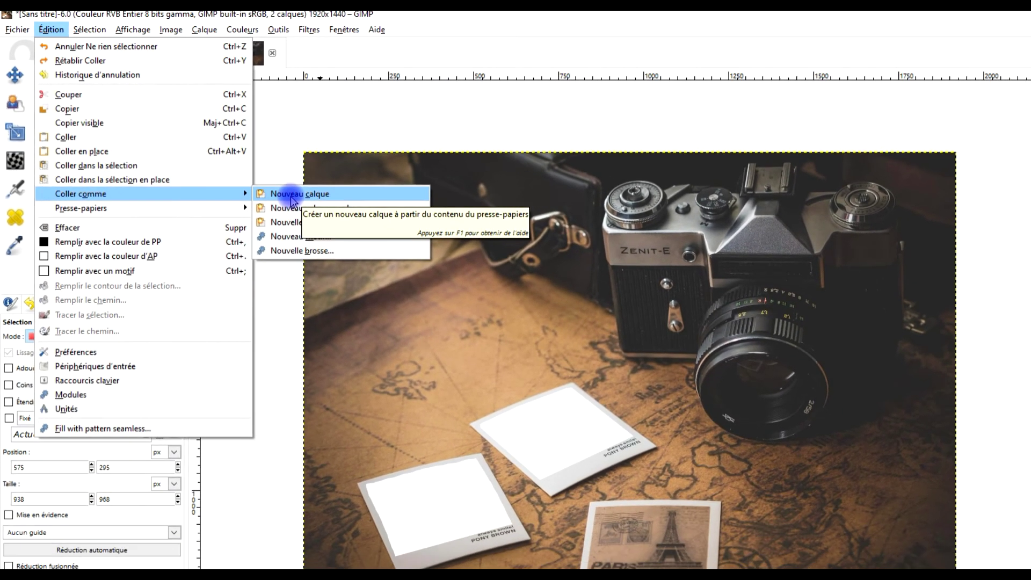
click(357, 230)
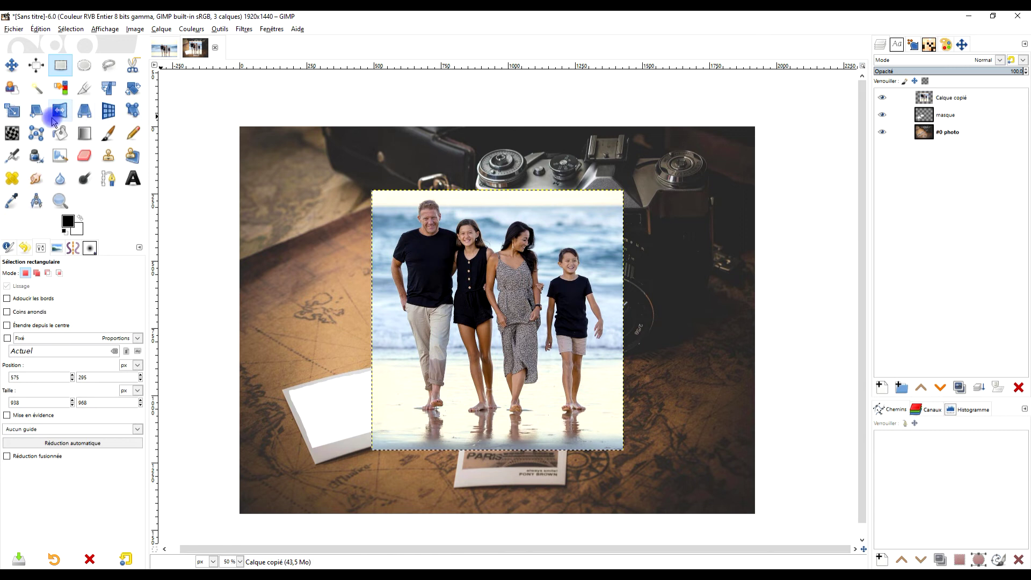
Start a Perspective transform on the pasted family layer and place its four corners roughly over the lower-left polaroid's white picture area
click(84, 113)
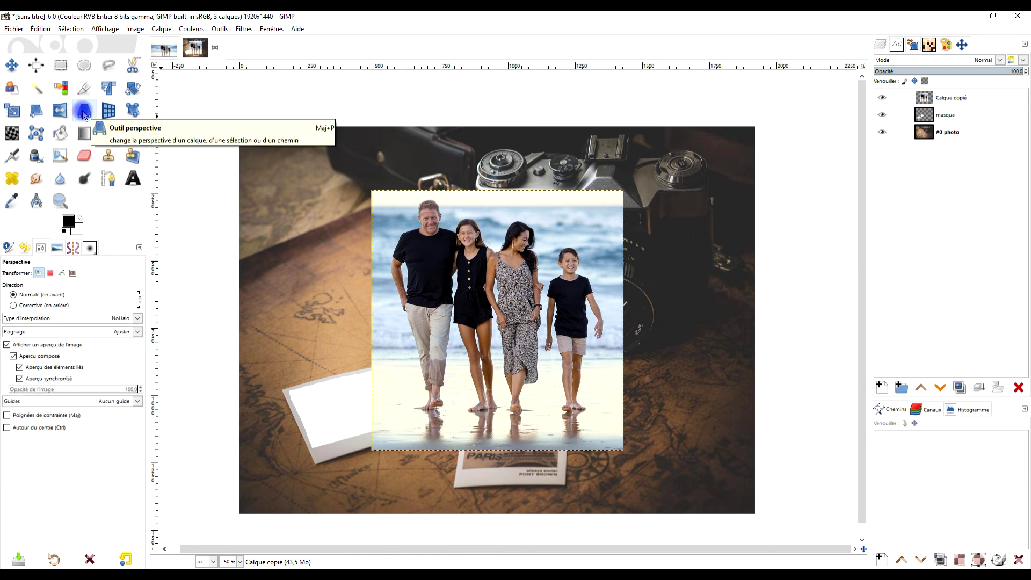
click(500, 247)
drag(377, 194, 284, 389)
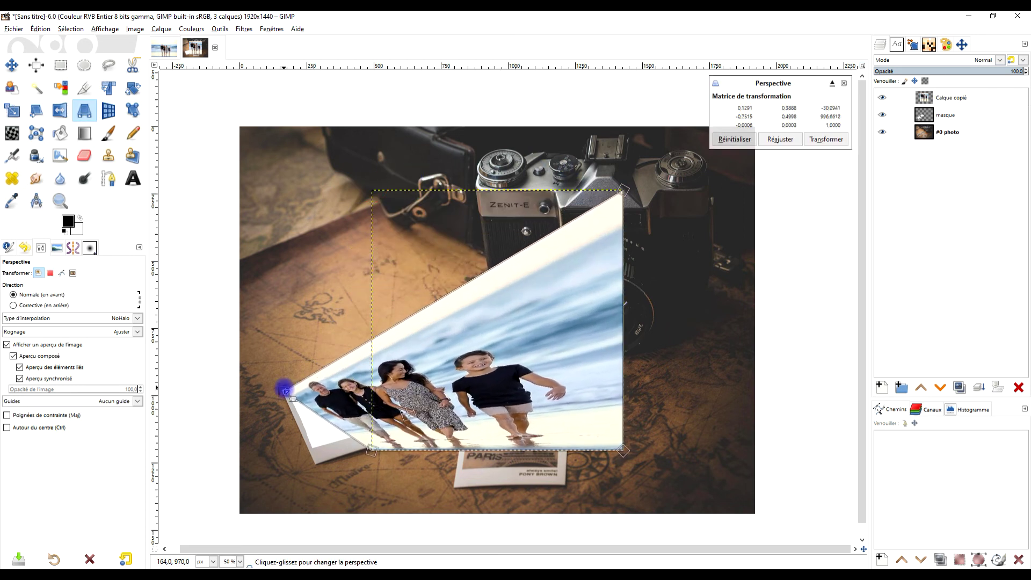
drag(623, 191, 370, 369)
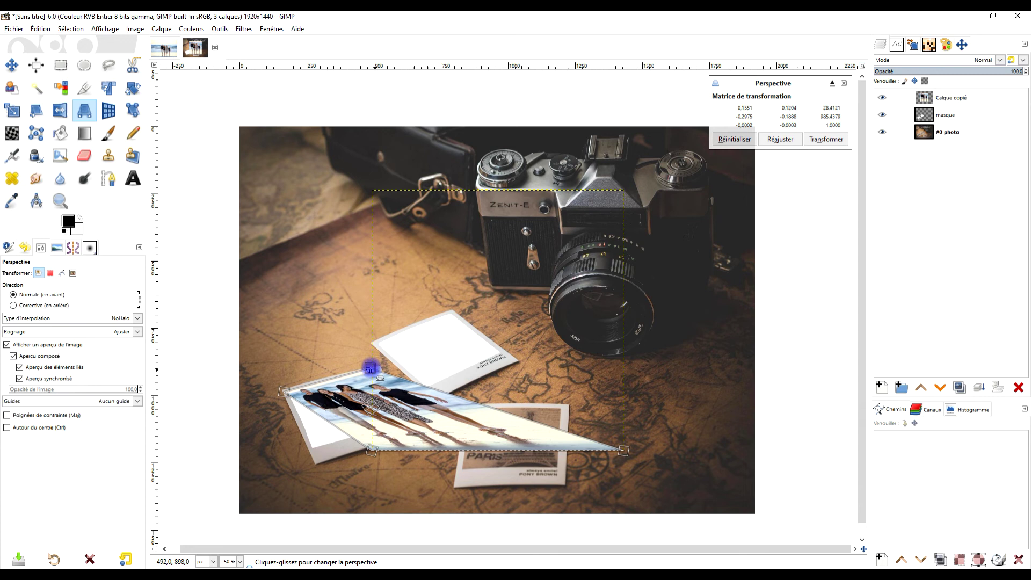
drag(371, 449, 315, 458)
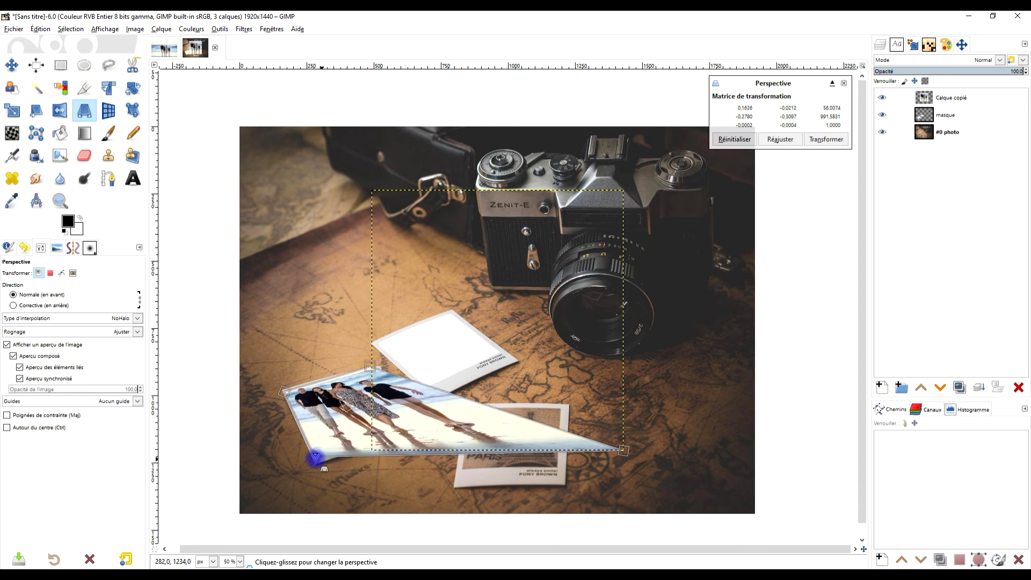
drag(622, 449, 407, 429)
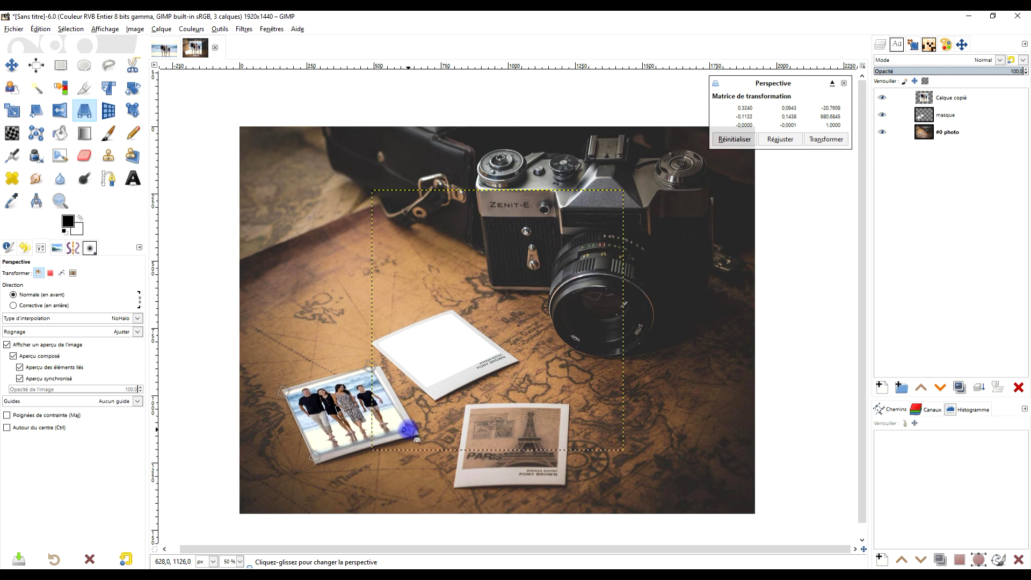
Fine-tune the four perspective corners so the family picture covers the polaroid's white area, and apply the transform
scroll(437, 359, up, 4)
scroll(437, 358, down, 3)
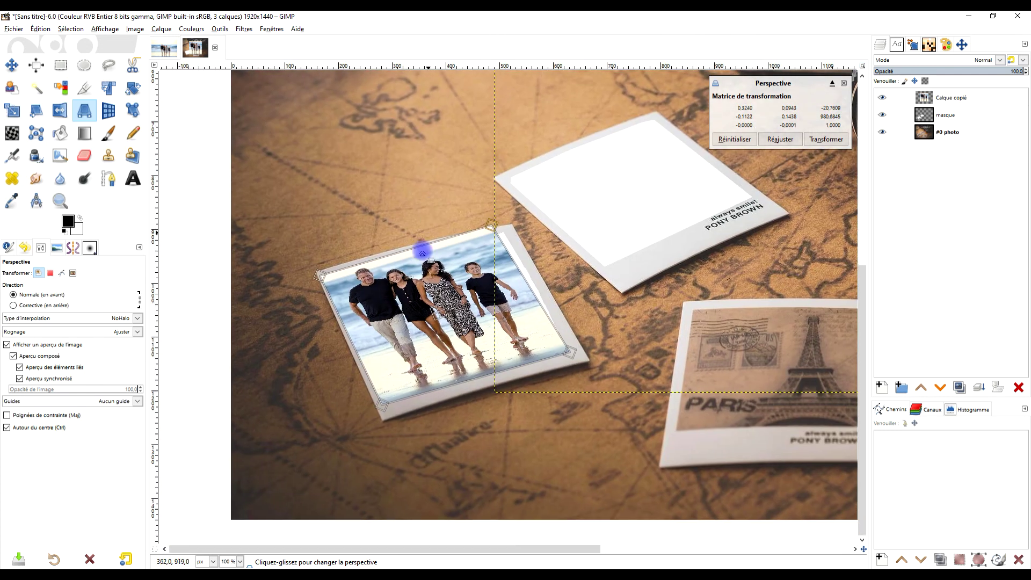
scroll(423, 249, up, 1)
mouse_move(365, 474)
mouse_down()
mouse_move(361, 410)
mouse_move(371, 421)
mouse_move(363, 456)
mouse_up()
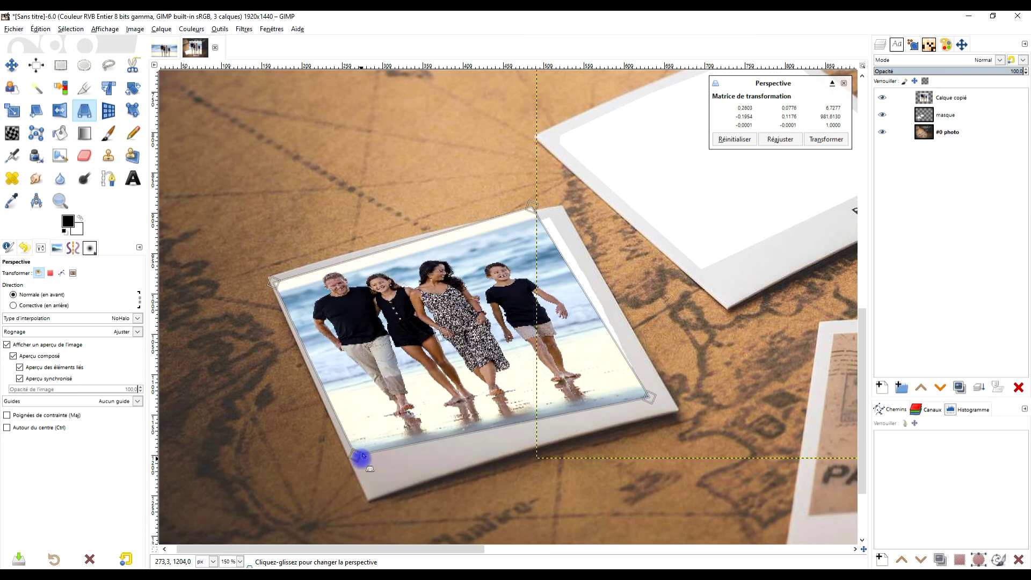
drag(649, 398, 637, 372)
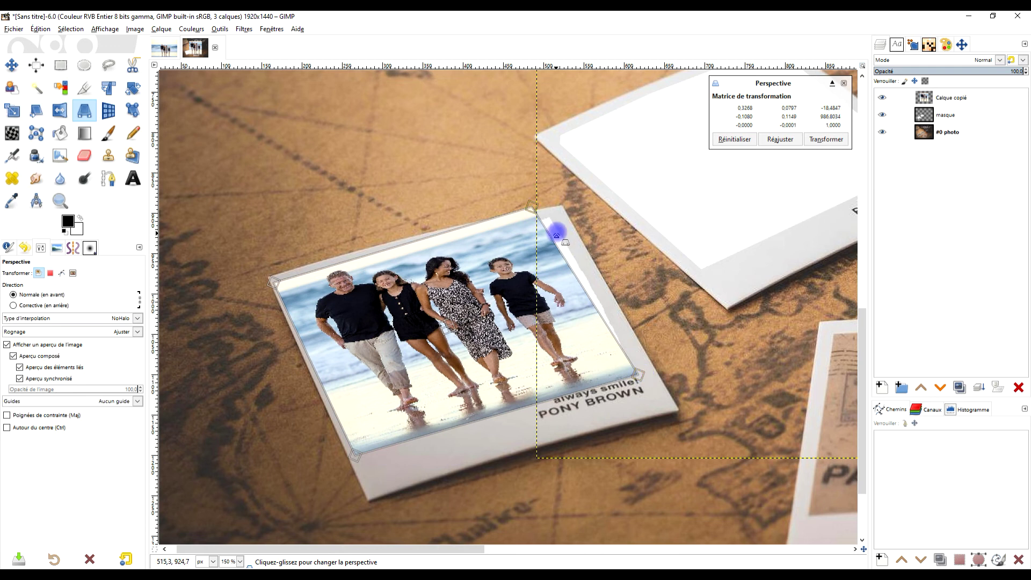
drag(534, 203, 553, 211)
mouse_move(297, 278)
mouse_down()
mouse_move(276, 272)
mouse_move(292, 269)
mouse_move(282, 277)
mouse_up()
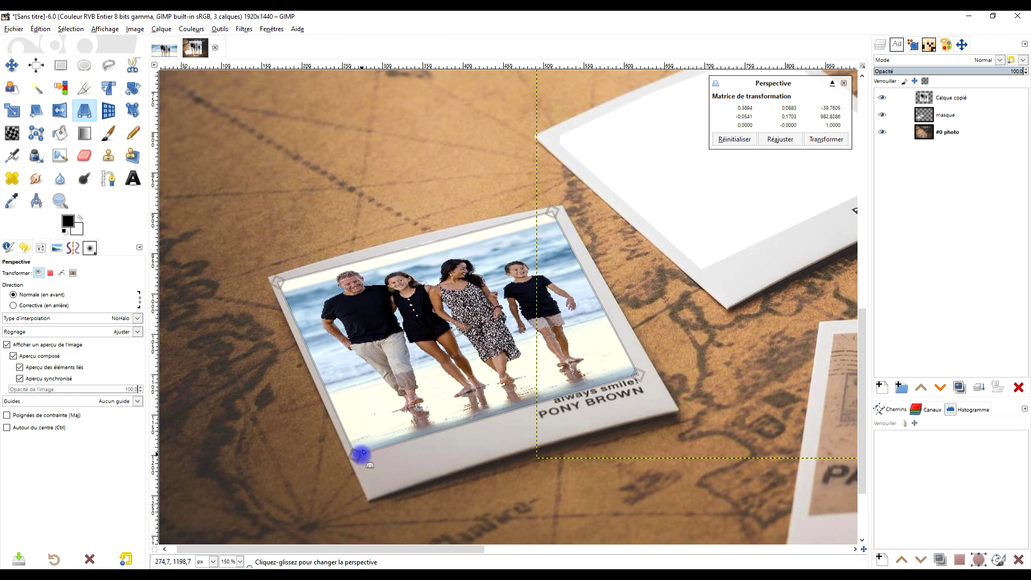
drag(361, 455, 359, 454)
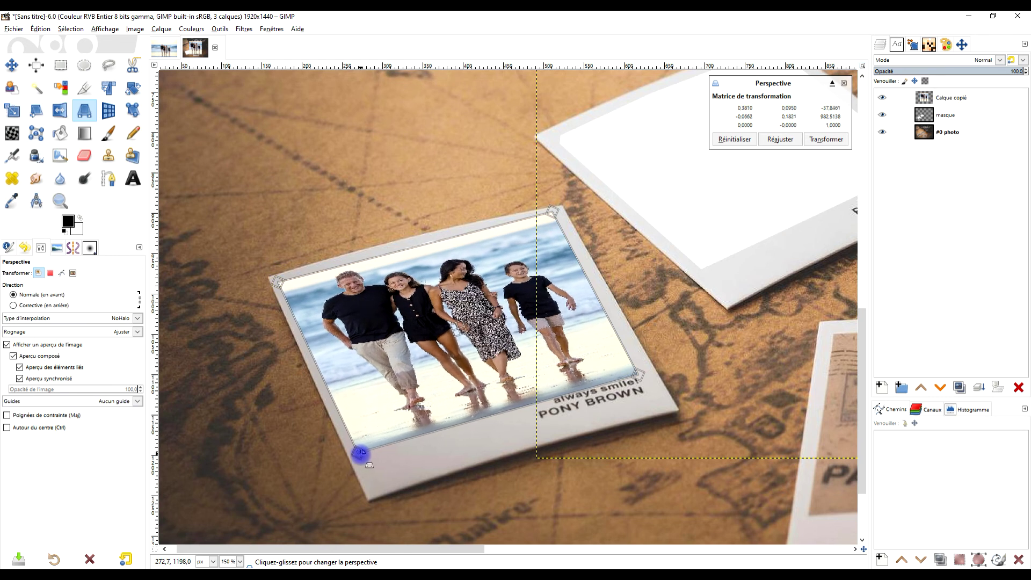
drag(558, 211, 563, 215)
drag(277, 280, 276, 279)
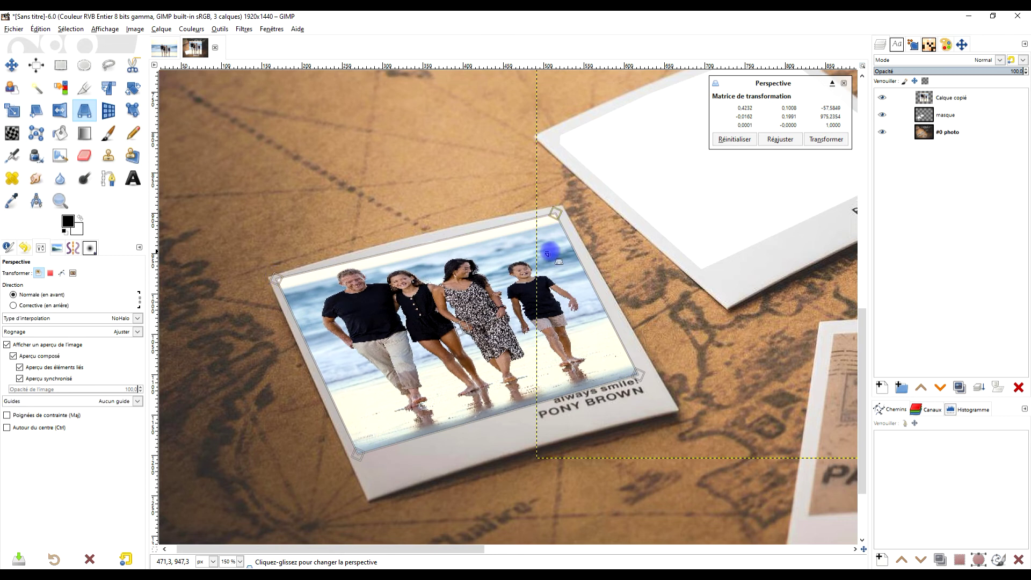
drag(638, 373, 645, 370)
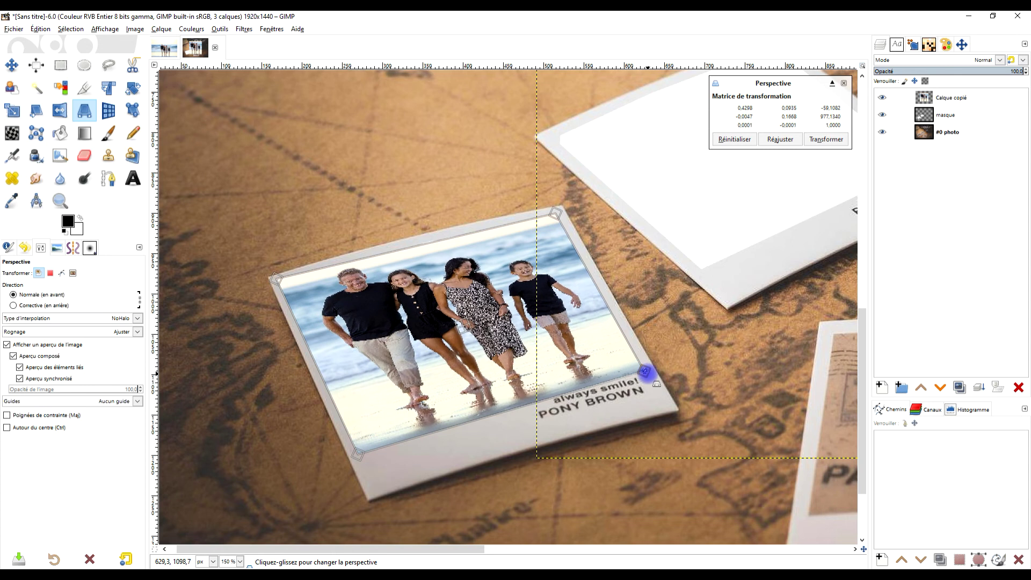
click(826, 139)
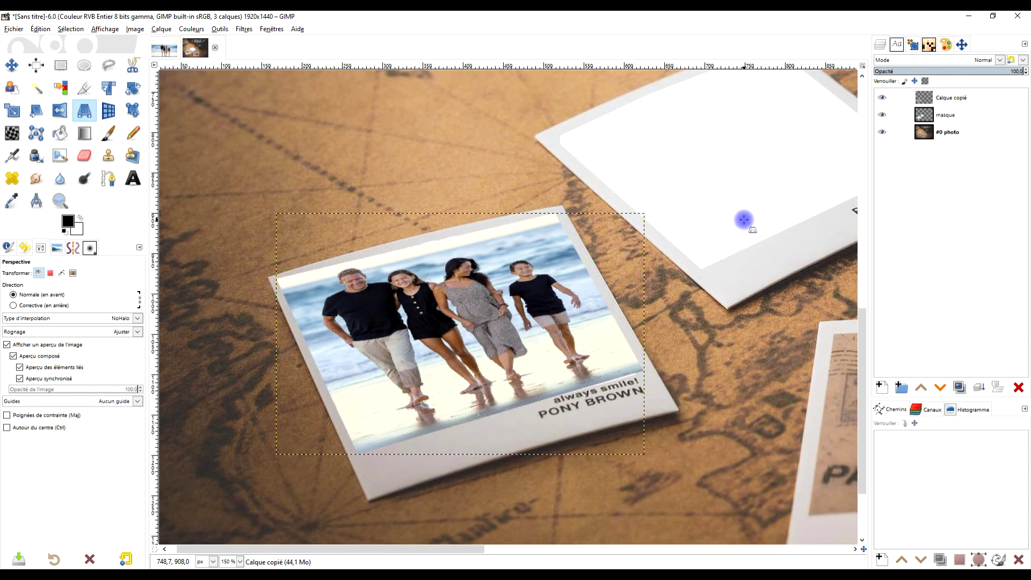
Expand the pasted family layer to the image size and rename it famille
ctrl+scroll(687, 258, down, 4)
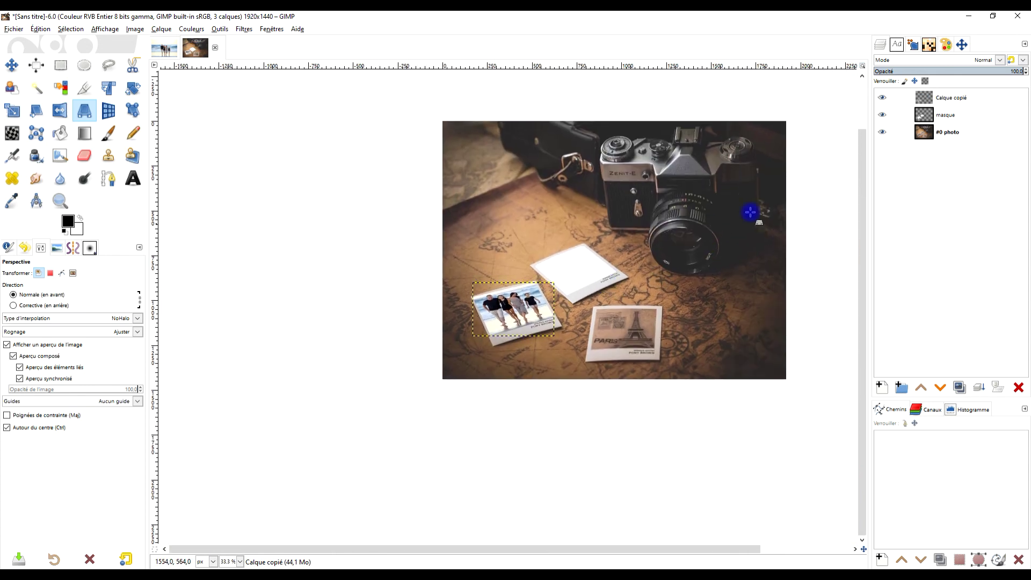
ctrl+scroll(555, 290, up, 2)
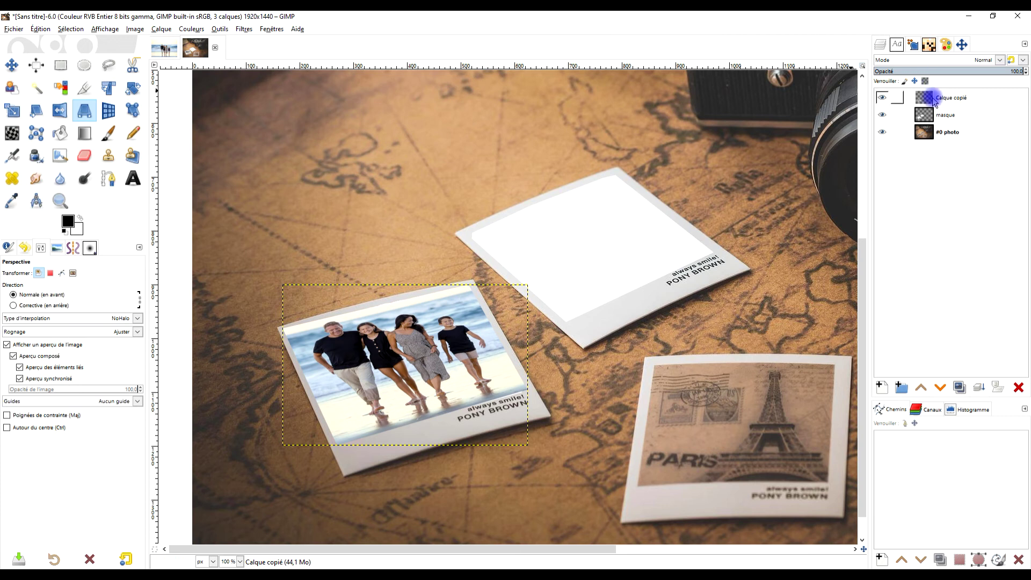
right_click(902, 98)
click(903, 245)
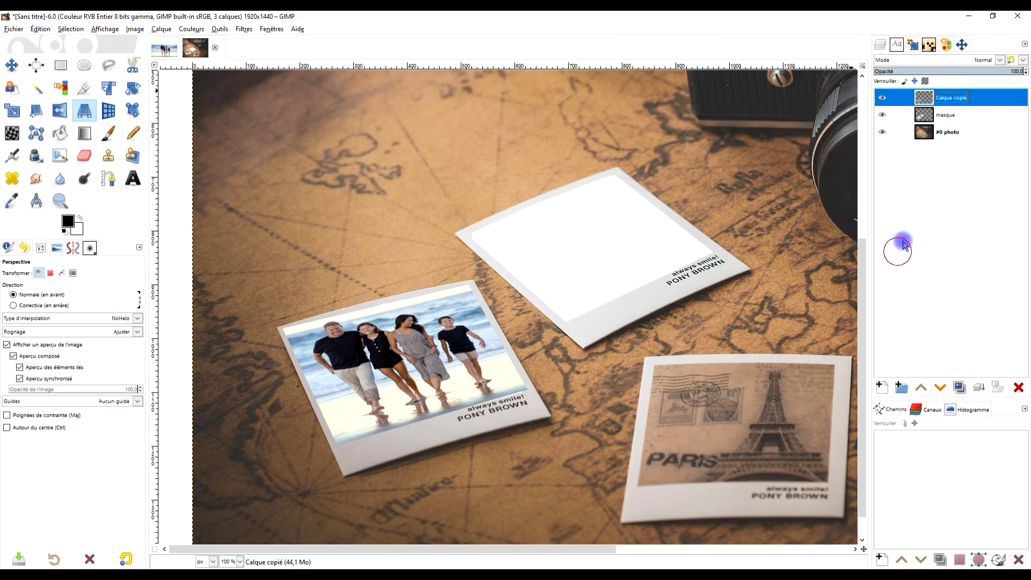
double_click(950, 97)
text(famille)
key(Return)
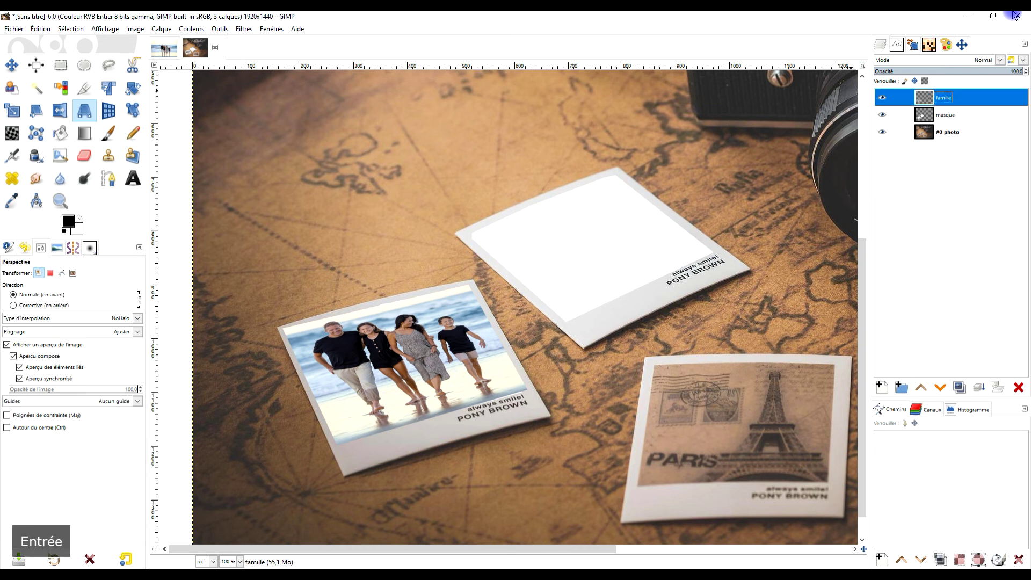
Examine the composite by toggling the visibility of the famille and masque layers off and on
scroll(425, 283, down, 2)
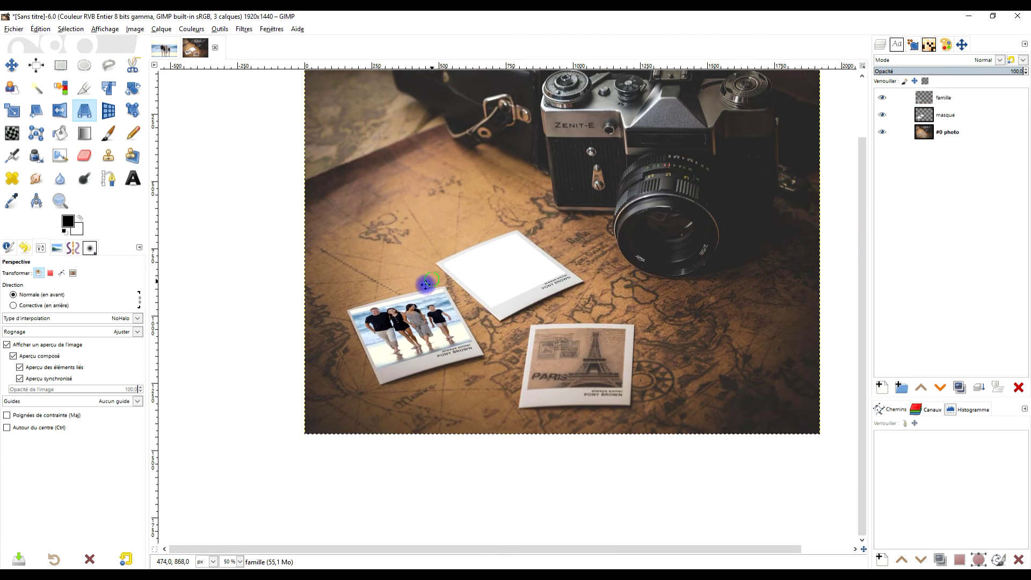
scroll(425, 283, up, 1)
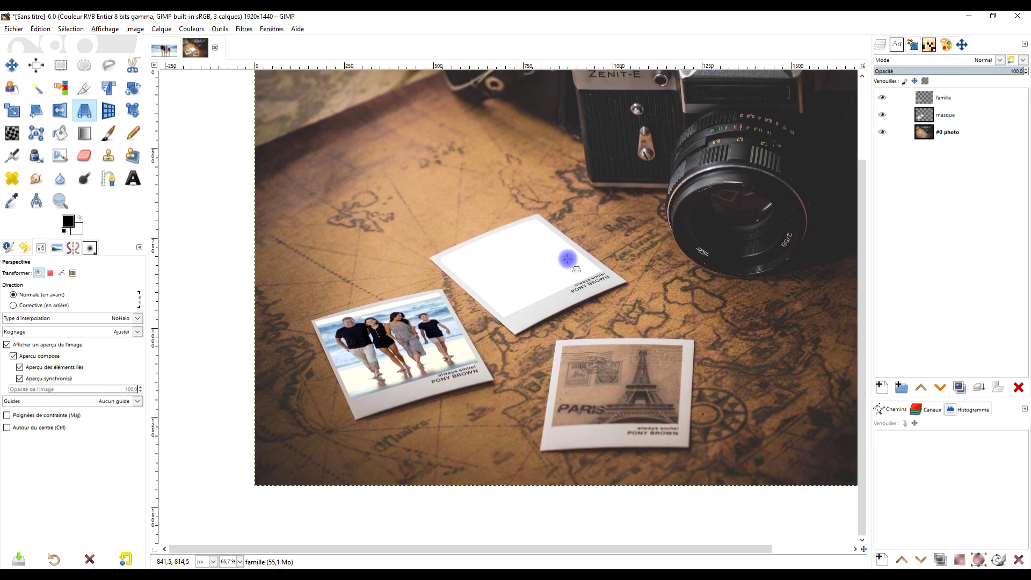
scroll(588, 290, down, 1)
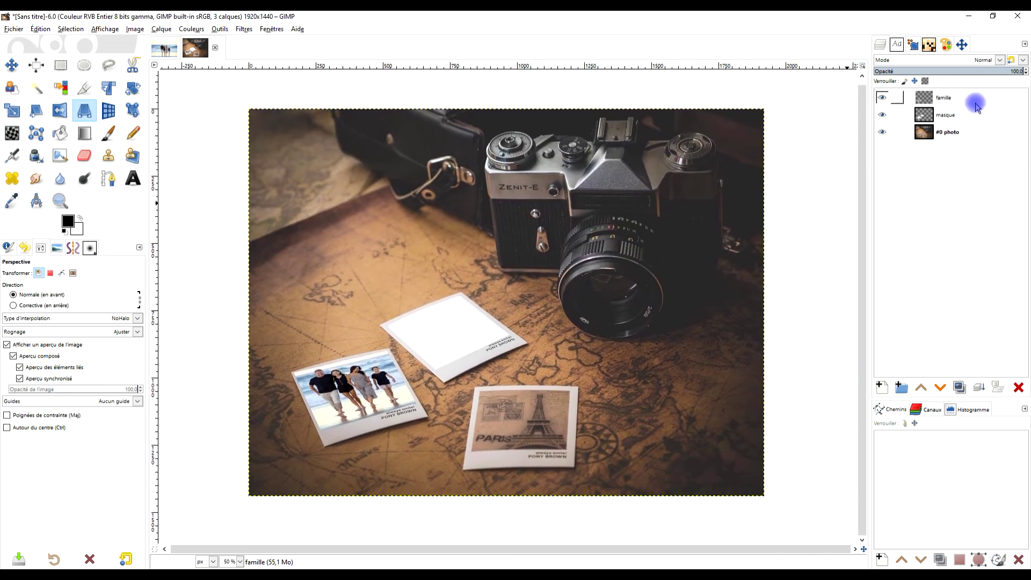
click(881, 98)
click(881, 98)
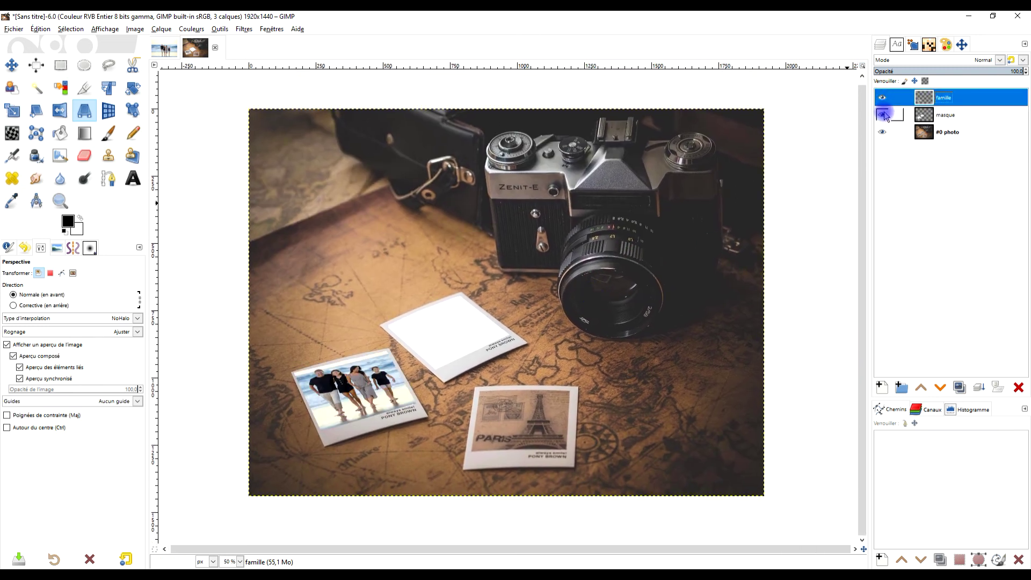
click(881, 115)
click(880, 115)
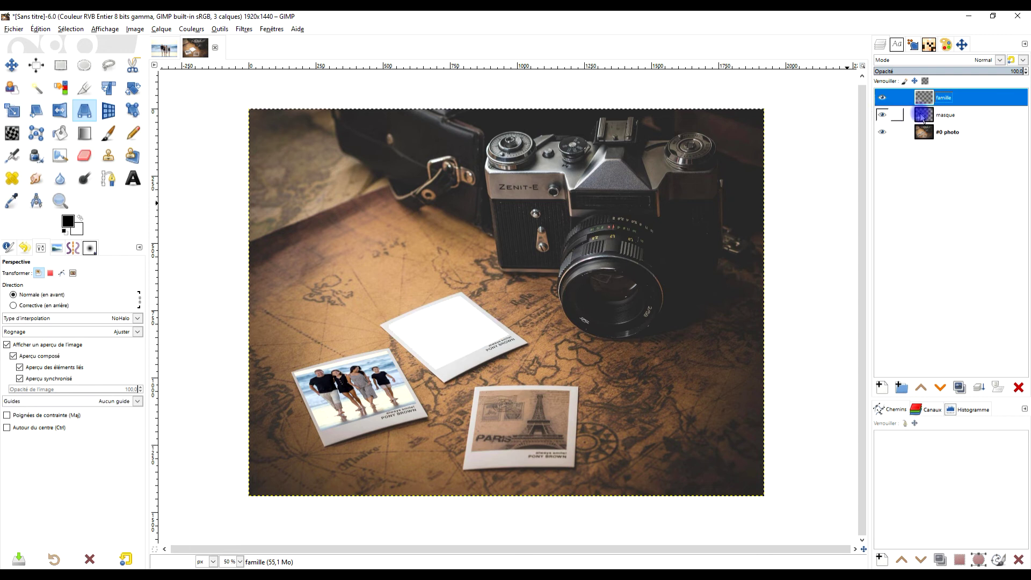
click(946, 116)
click(885, 116)
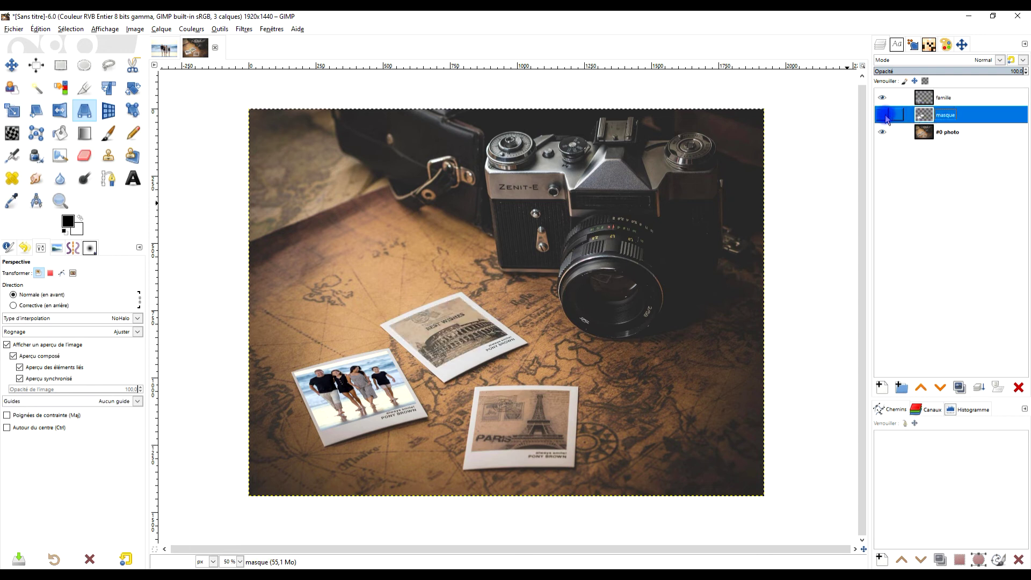
click(883, 116)
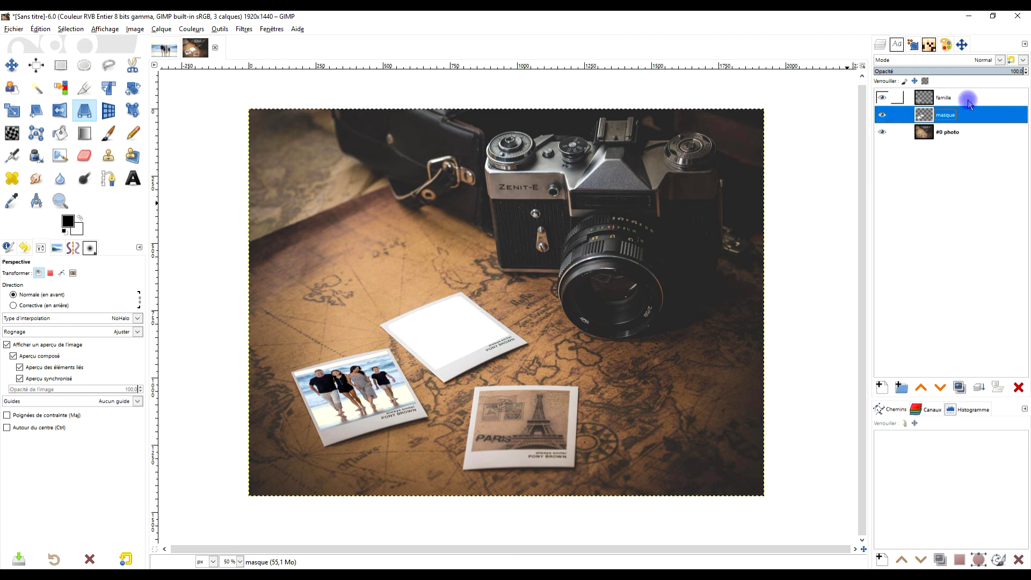
Raise the #0 photo layer to the top of the layer stack and return it beneath masque
click(60, 201)
drag(240, 103, 780, 505)
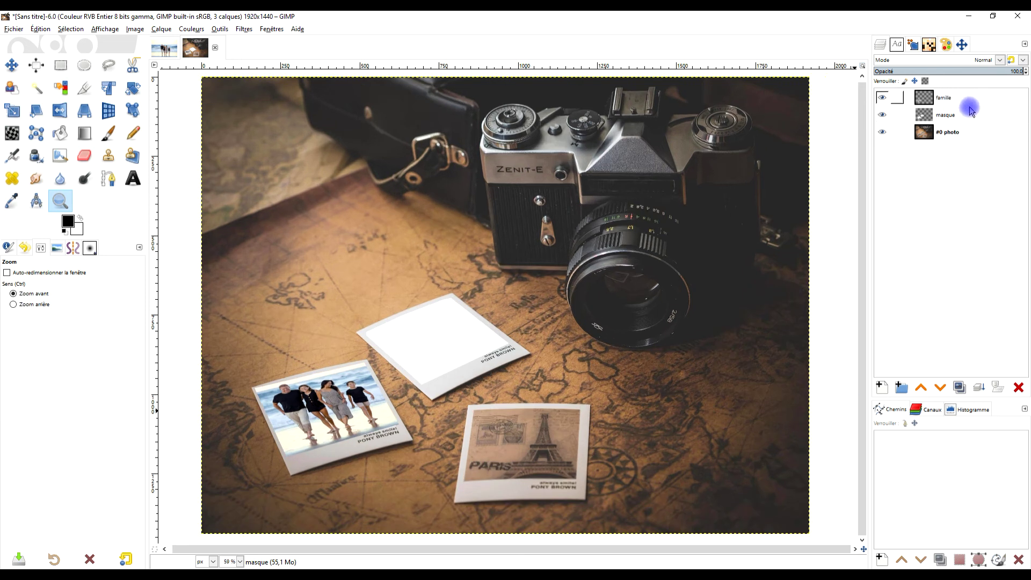
click(949, 133)
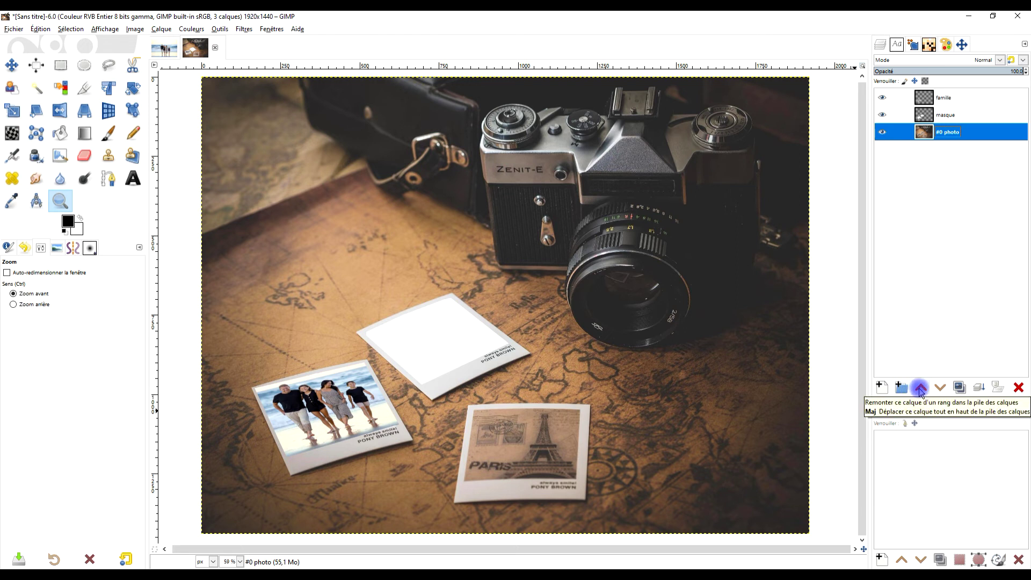
click(919, 387)
click(919, 388)
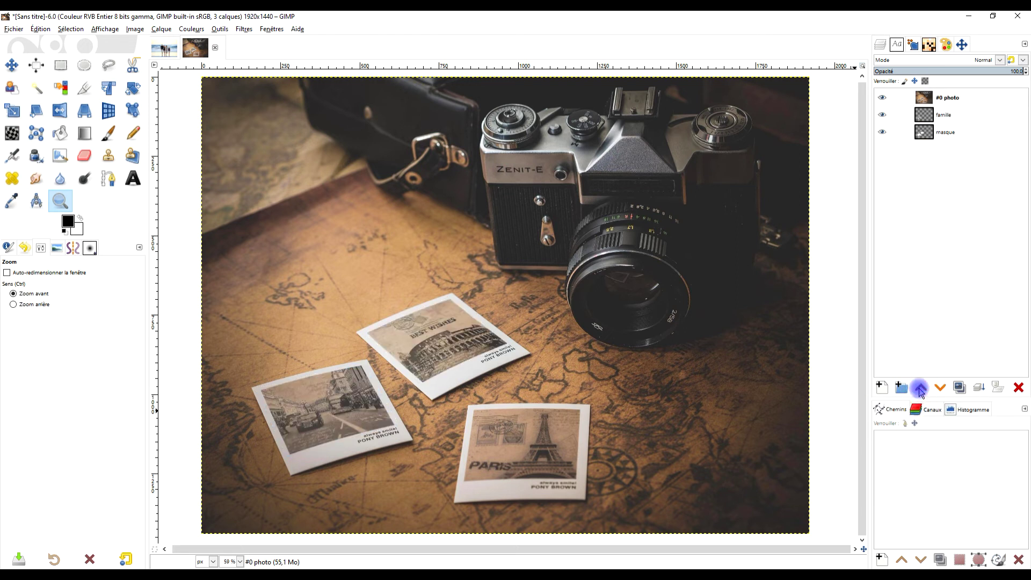
click(940, 388)
click(940, 388)
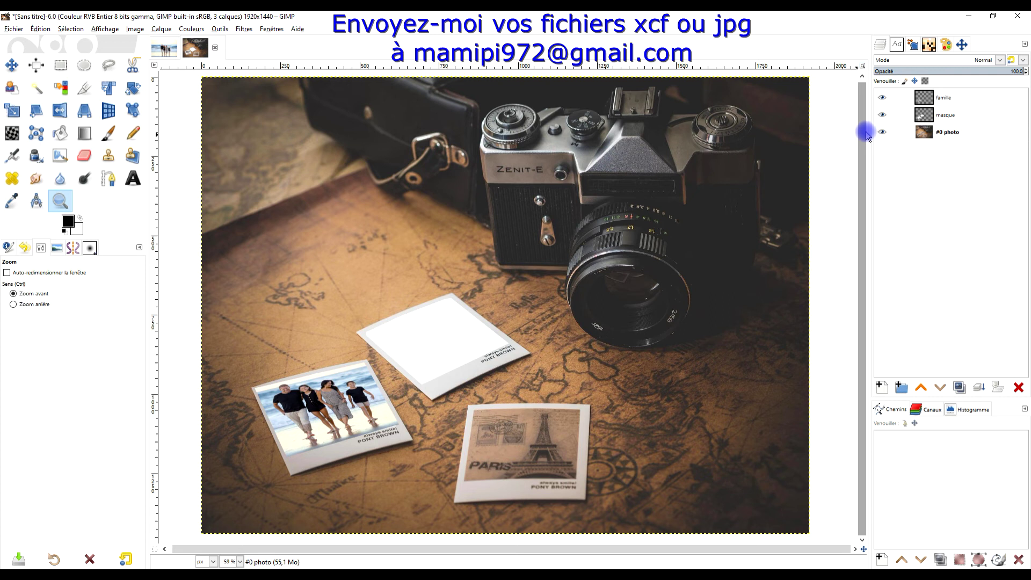
Save the polaroid composite as a new XCF file in the 04_avril folder, reusing the travaux02 file name with its number changed to 03
click(13, 29)
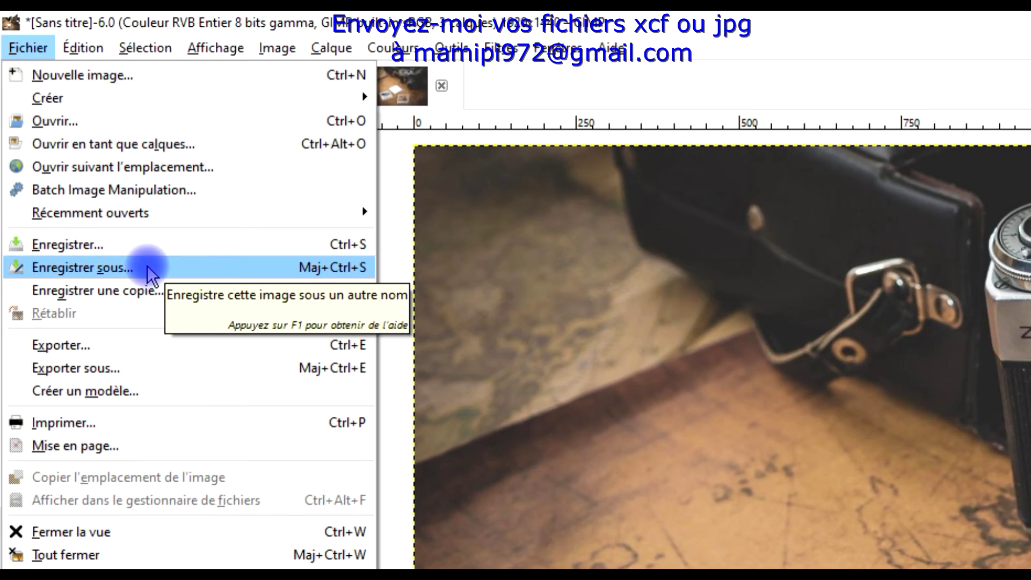
click(147, 267)
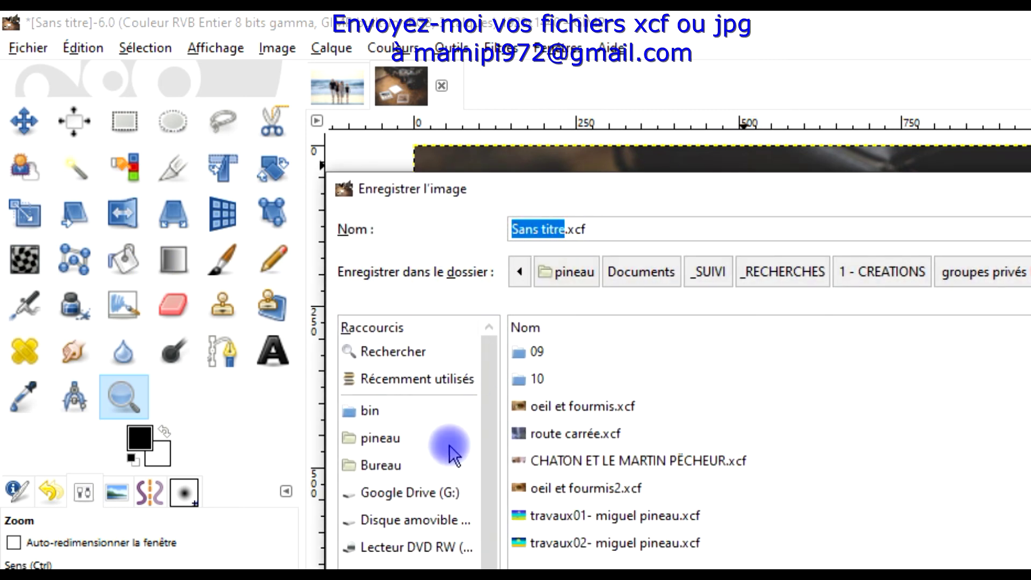
click(595, 543)
click(551, 230)
double_click(549, 231)
key(Left)
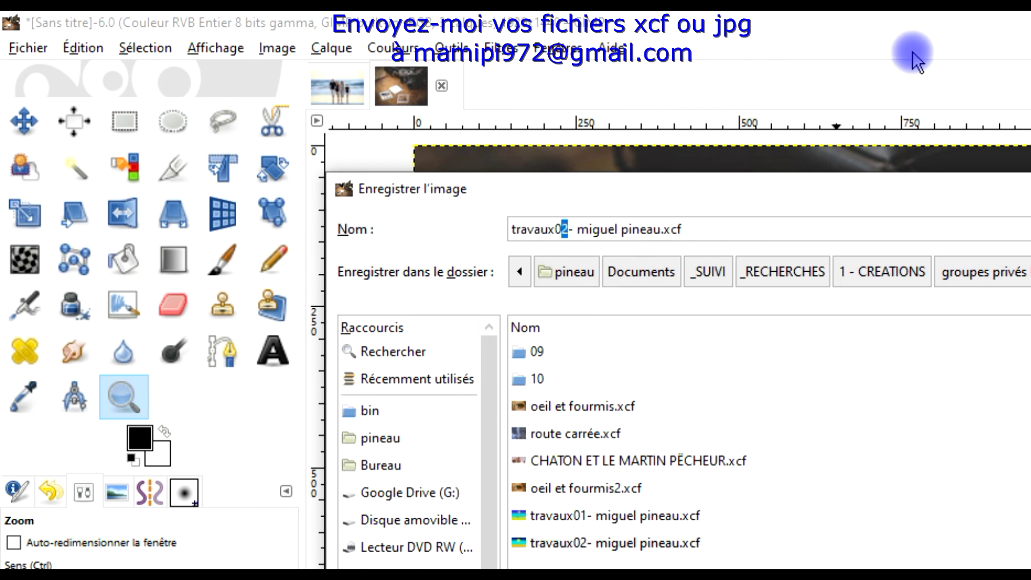
key(Return)
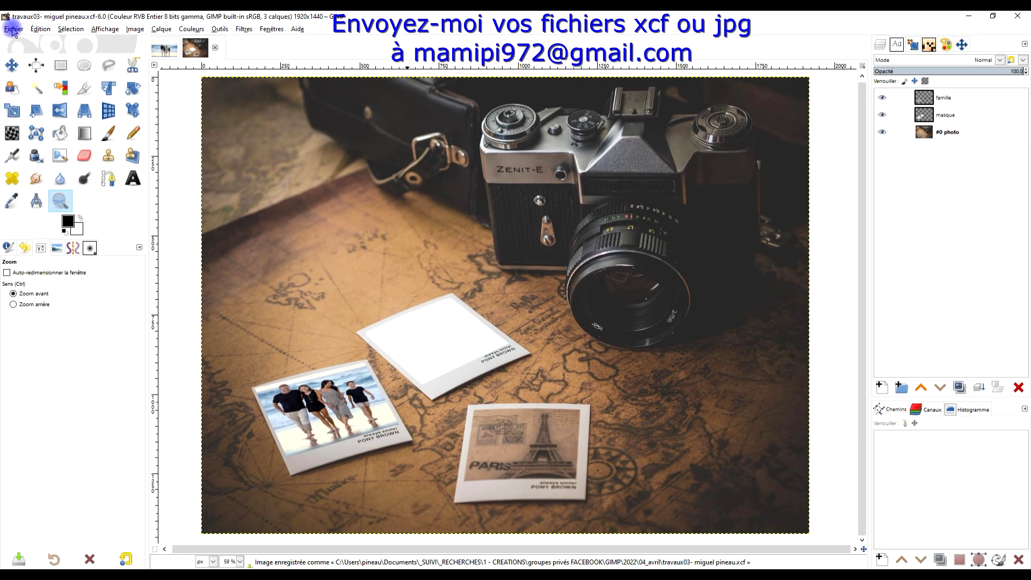
click(14, 30)
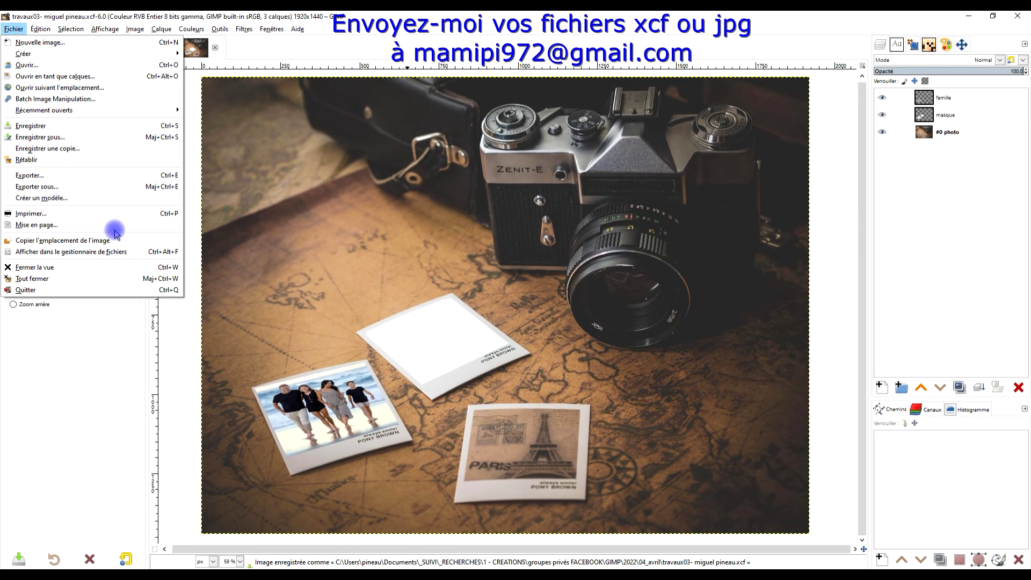
click(276, 43)
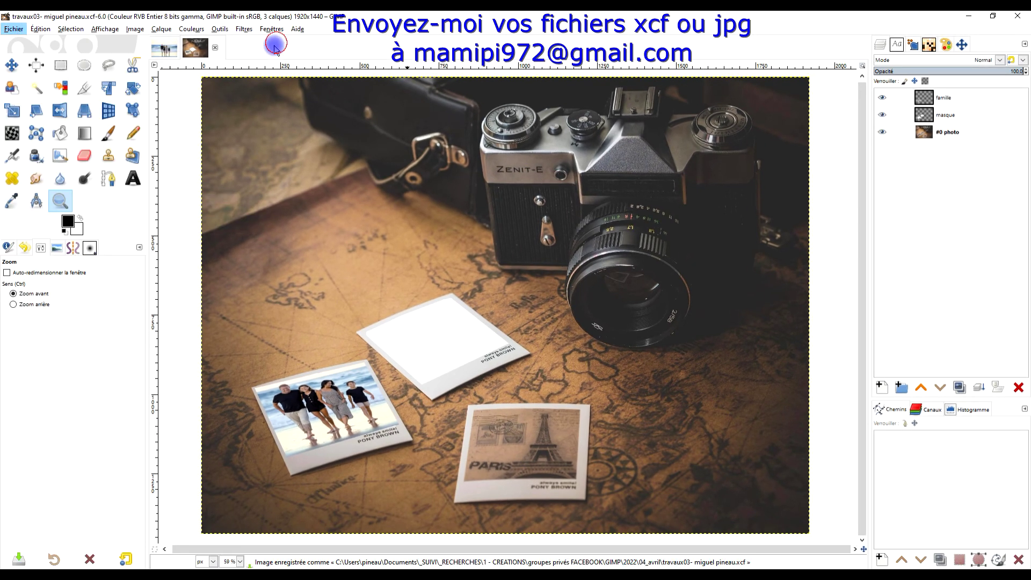
Switch to the family beach image and remove its current selection
click(172, 49)
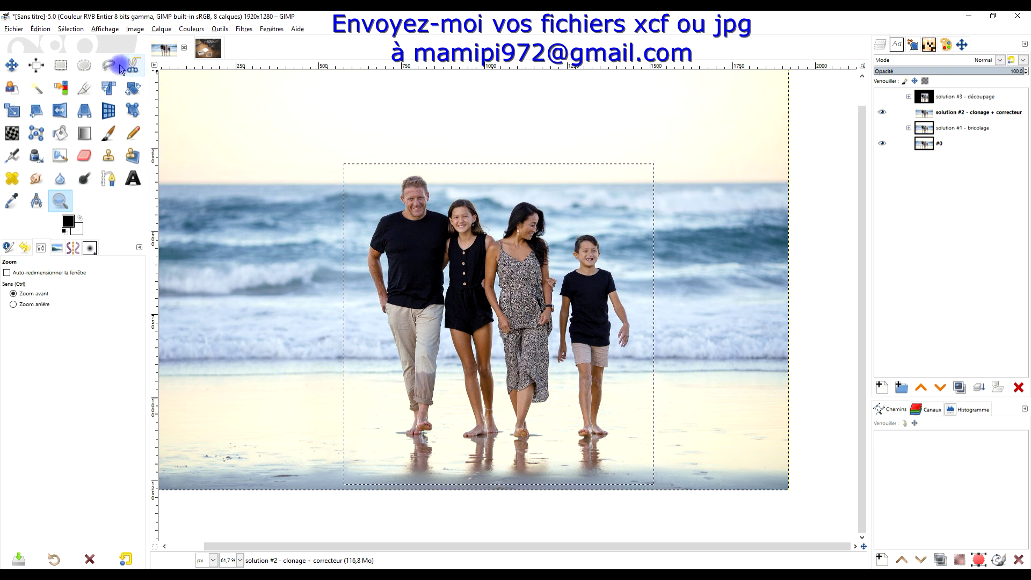
click(70, 29)
click(80, 54)
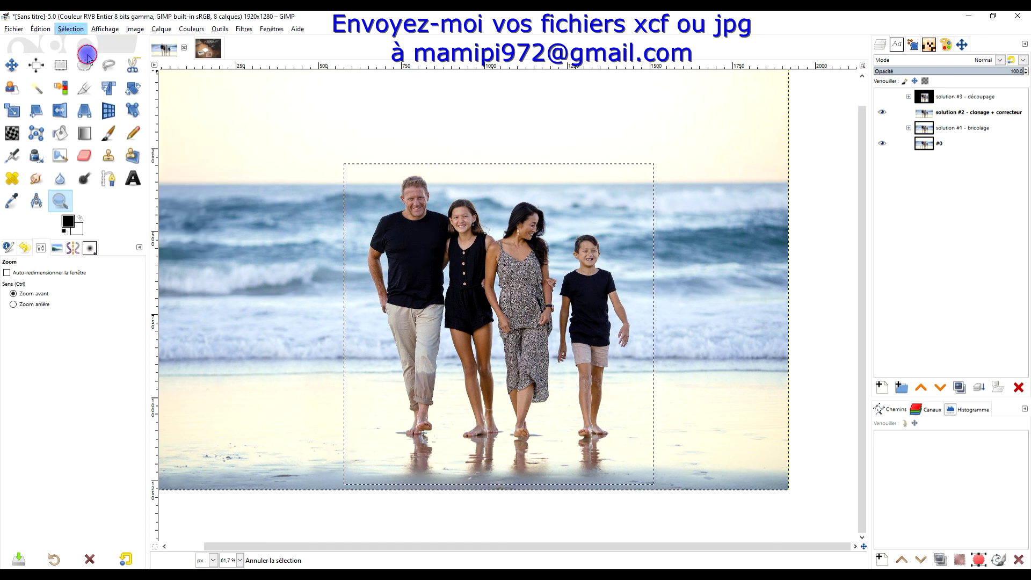
Export the family beach image as FAMILLE.JPG in the 04_avril folder with JPEG quality 90
click(40, 31)
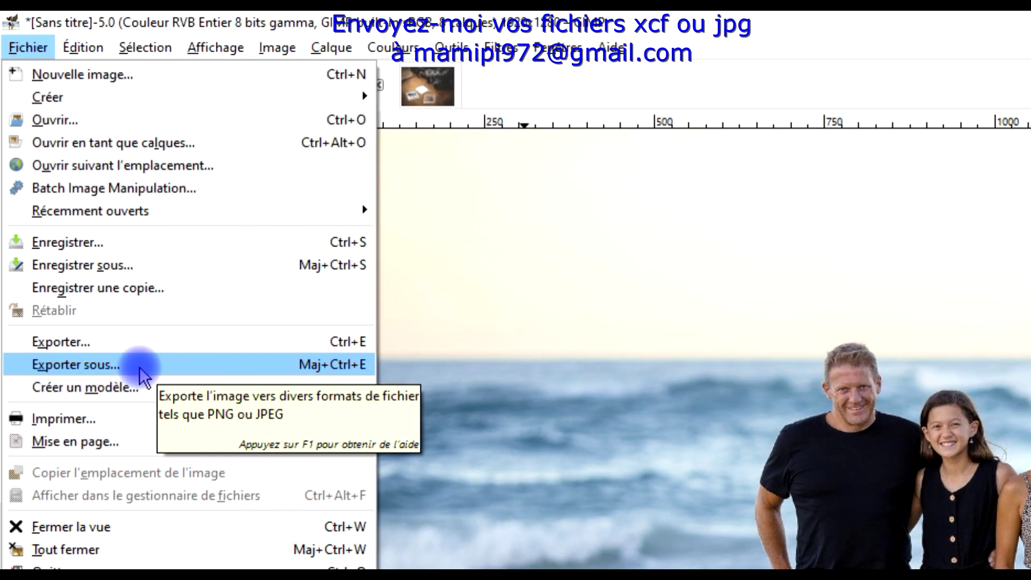
click(139, 368)
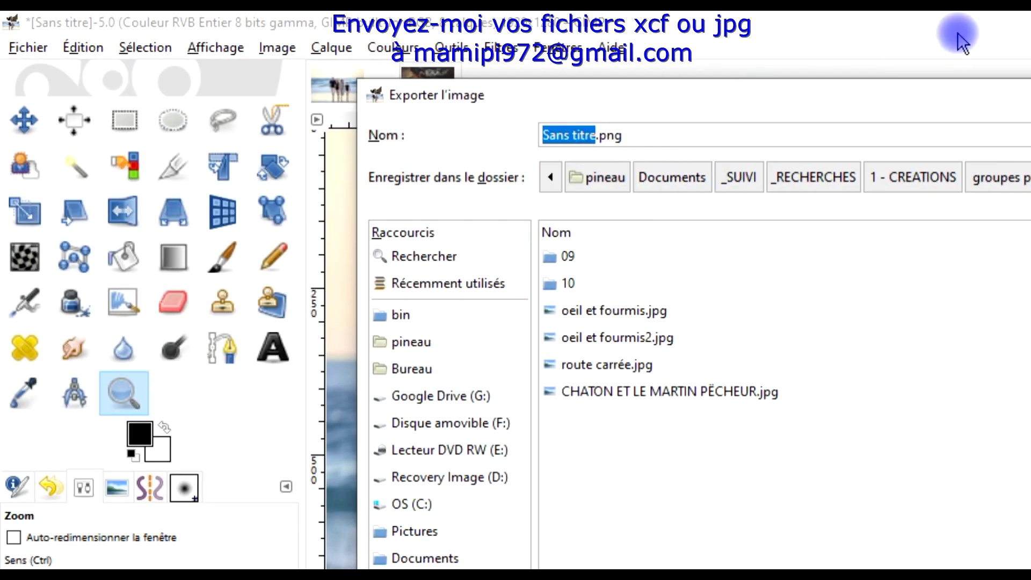
click(646, 133)
key(ctrl+a)
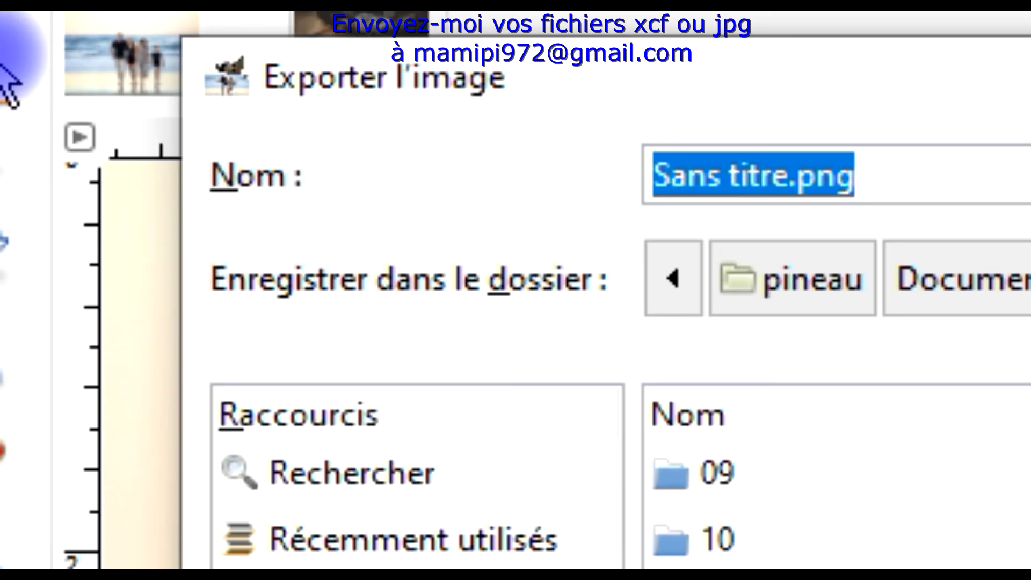
text(FAMILLE.JPG)
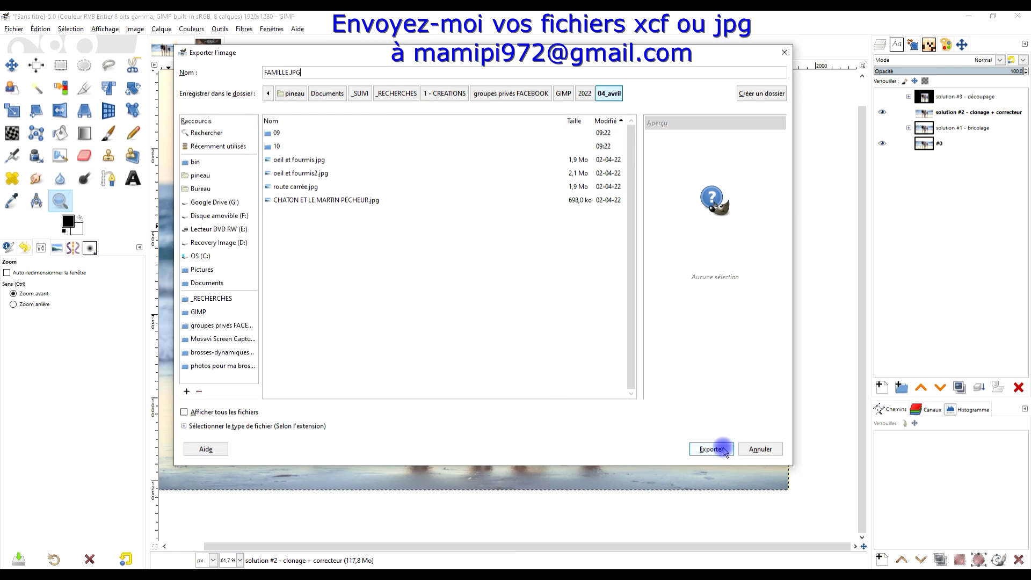
click(723, 450)
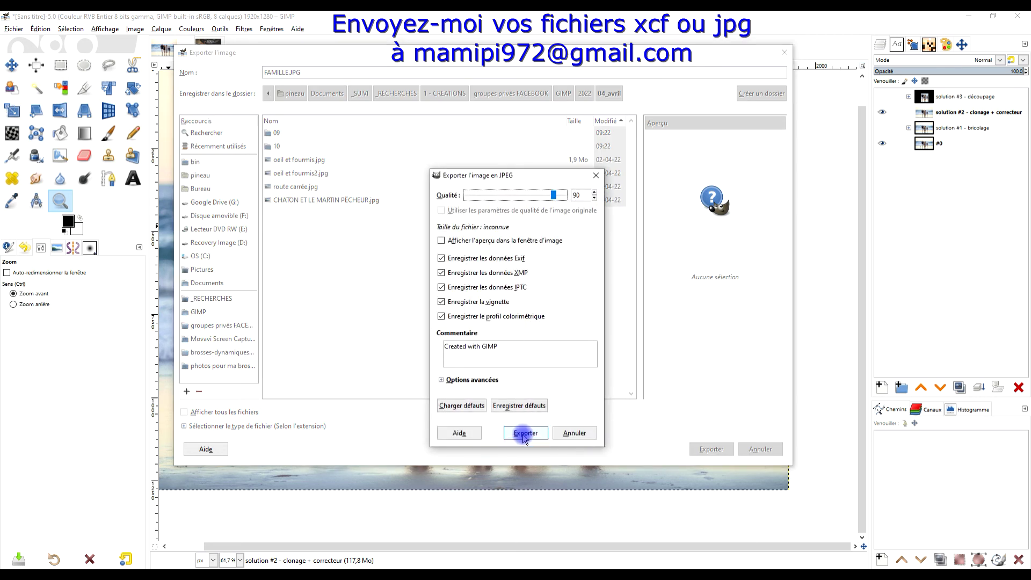
click(524, 433)
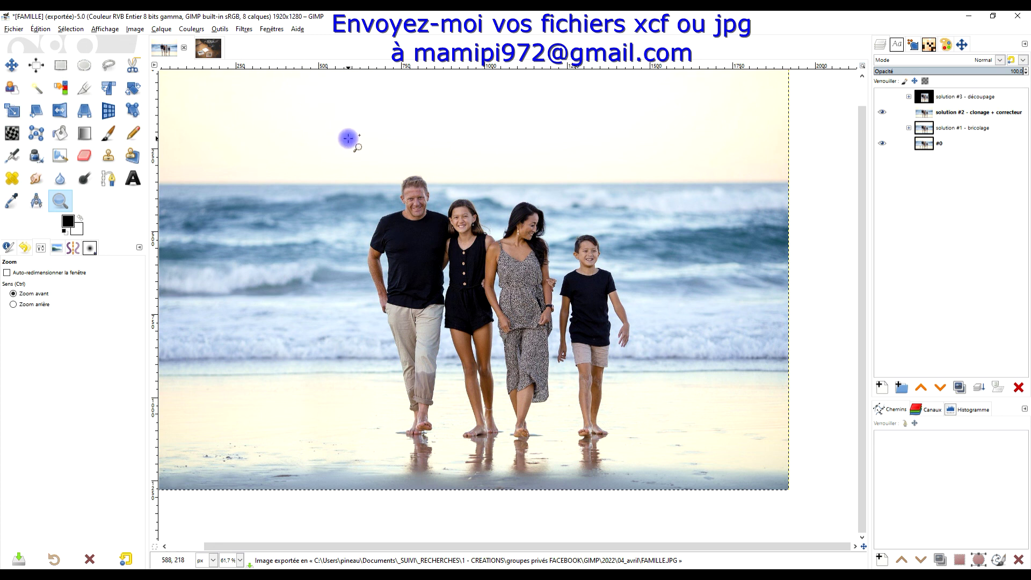
Crop the beach image to about 960 × 1009 px around the four family members, deleting the cropped pixels
click(86, 90)
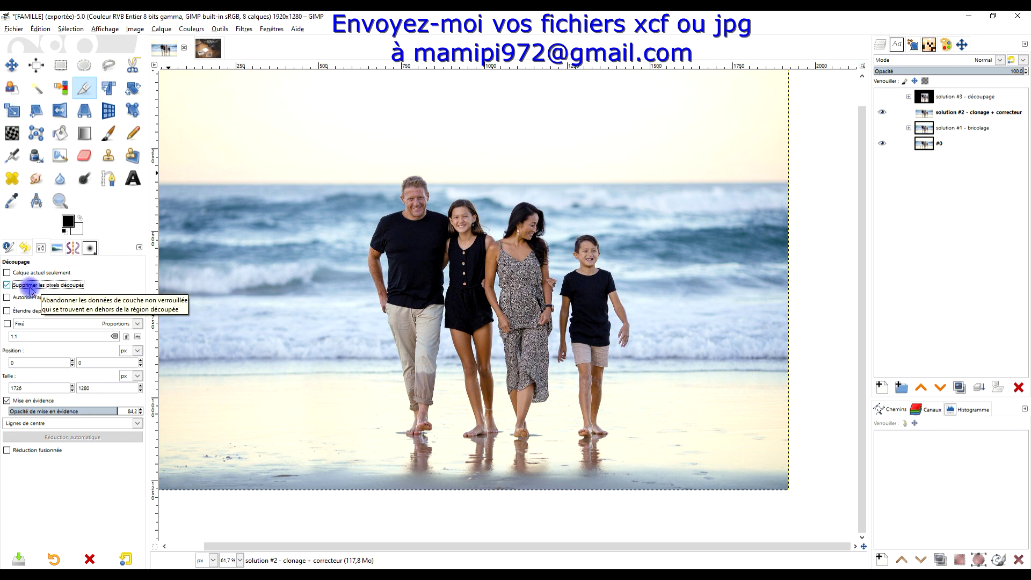
drag(336, 154, 655, 491)
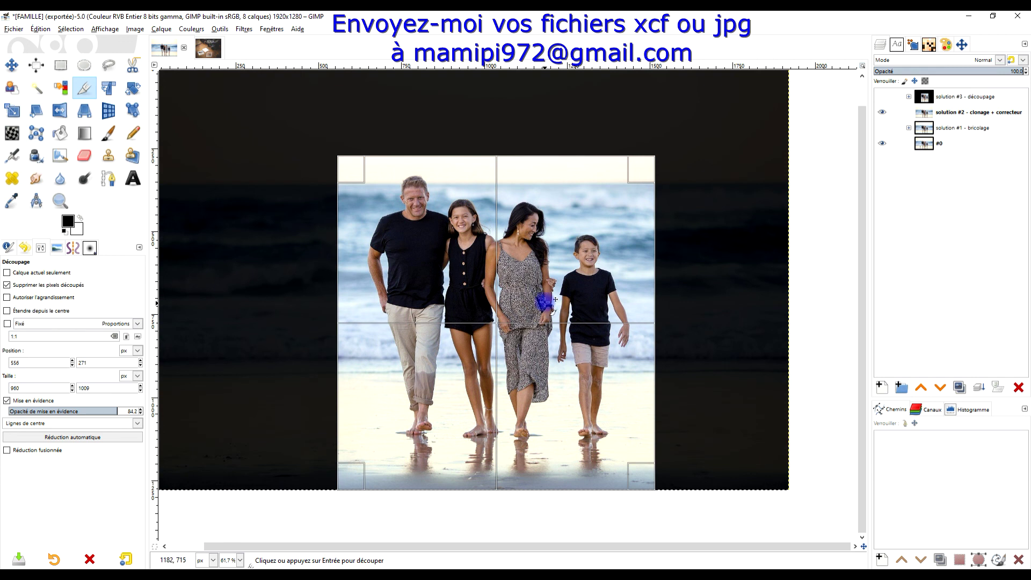
click(537, 299)
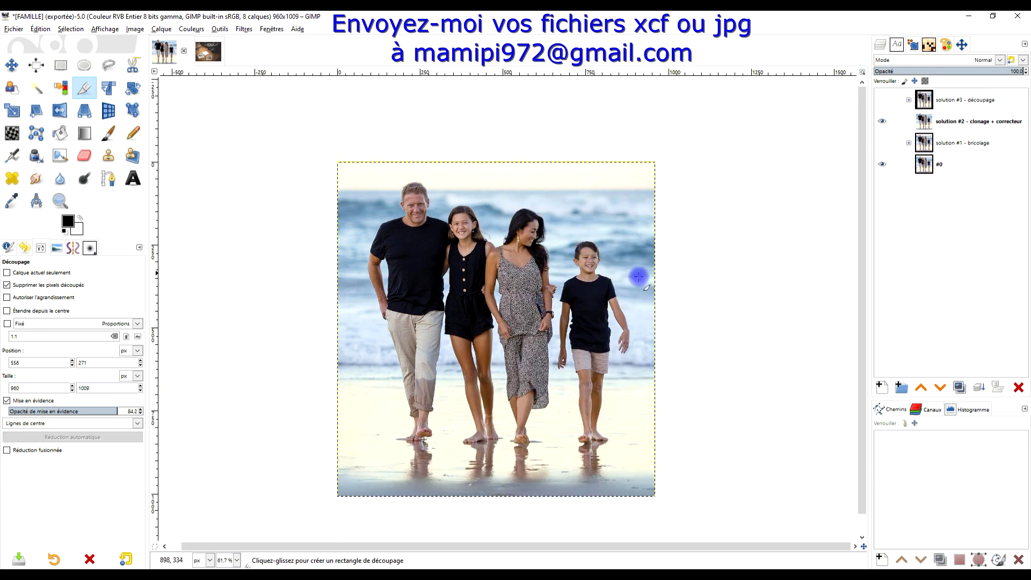
Undo the crop of the family beach image
click(13, 29)
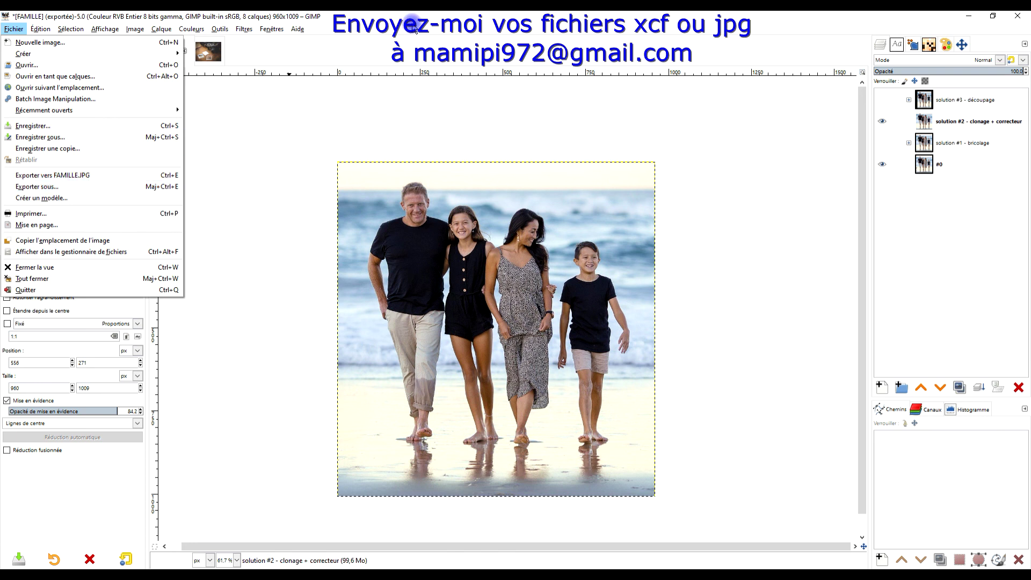
click(458, 51)
key(ctrl+z)
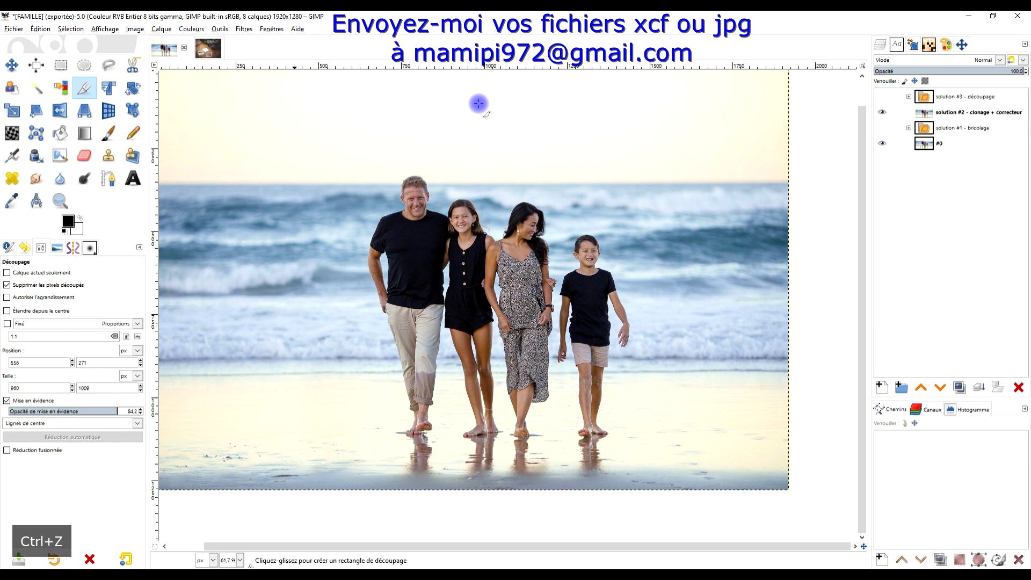
Select a rectangle about 1087 × 1023 px around the family and crop the image to that selection
click(67, 66)
drag(345, 147, 379, 177)
drag(435, 247, 675, 486)
drag(374, 295, 330, 301)
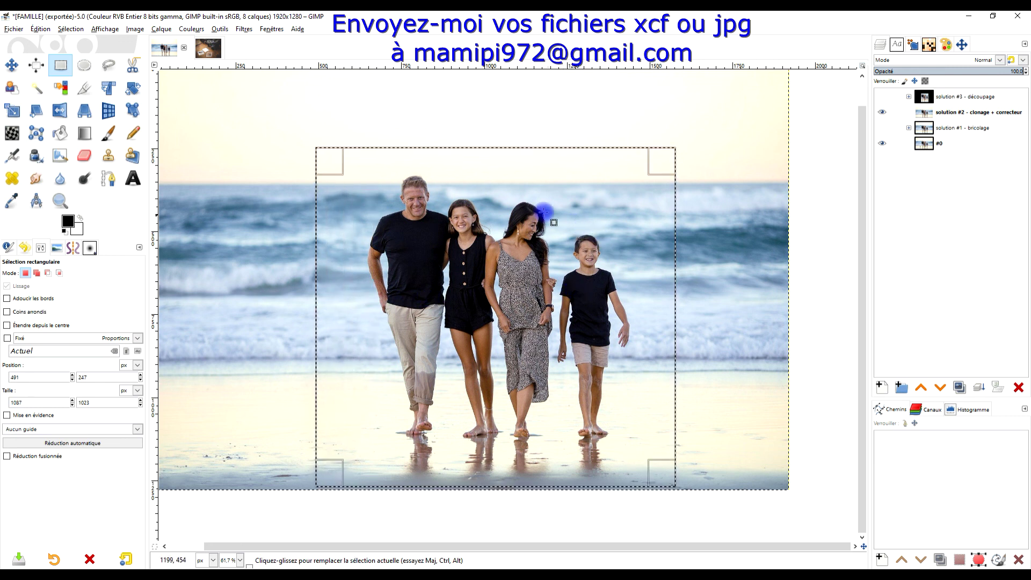
click(135, 30)
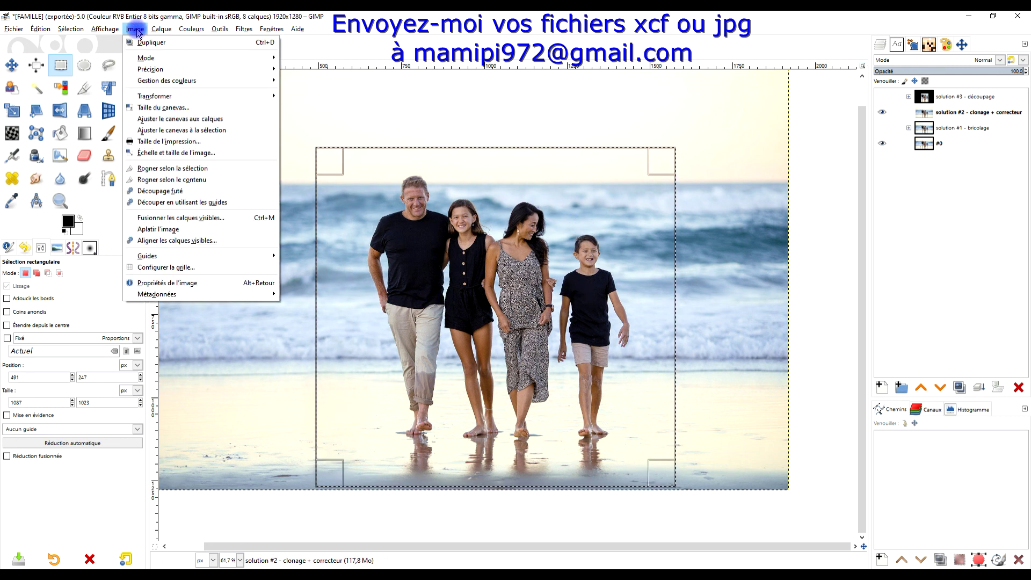
click(182, 171)
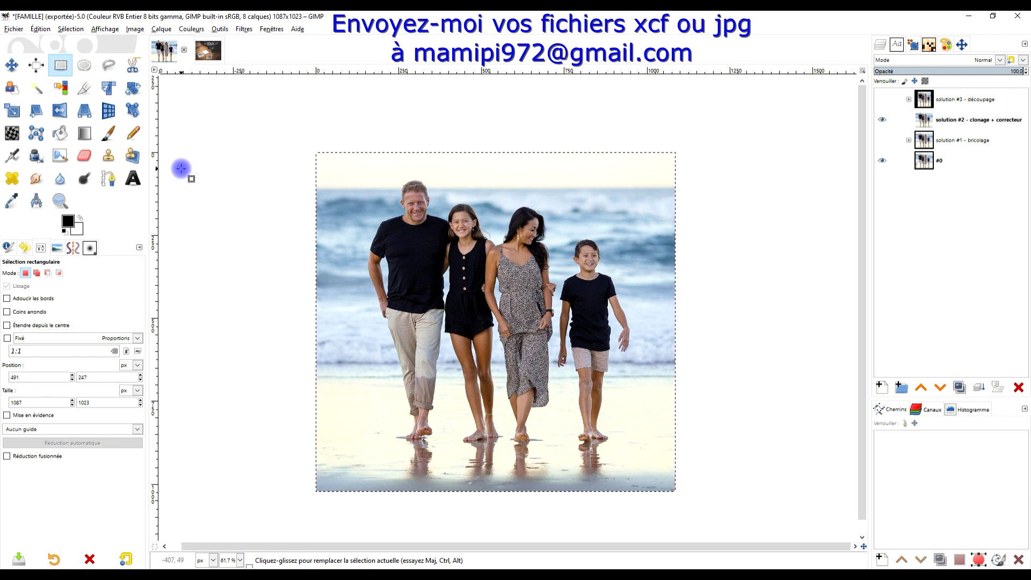
Undo the crop to selection and remove the rectangular selection around the family
key(ctrl+z)
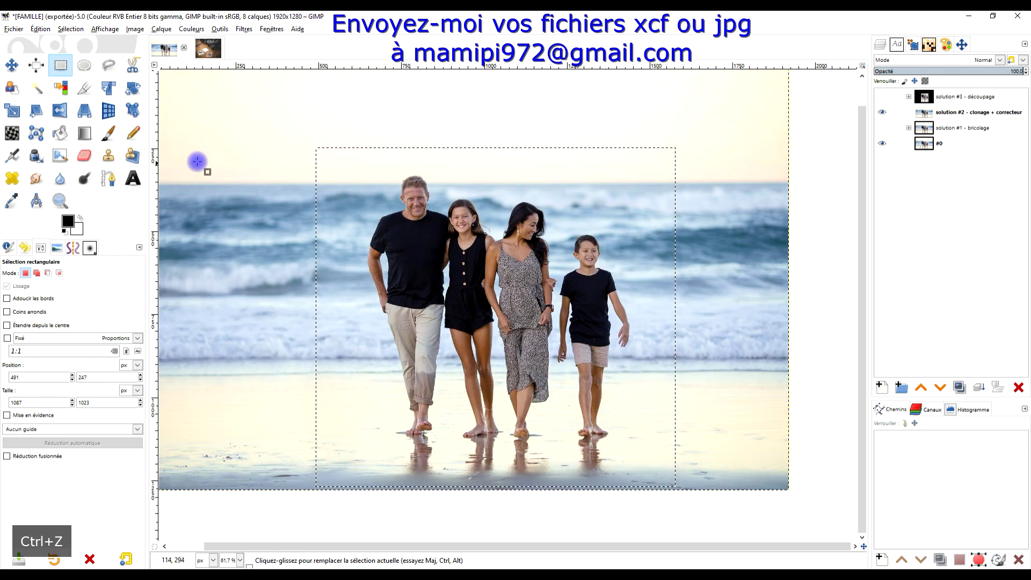
click(568, 115)
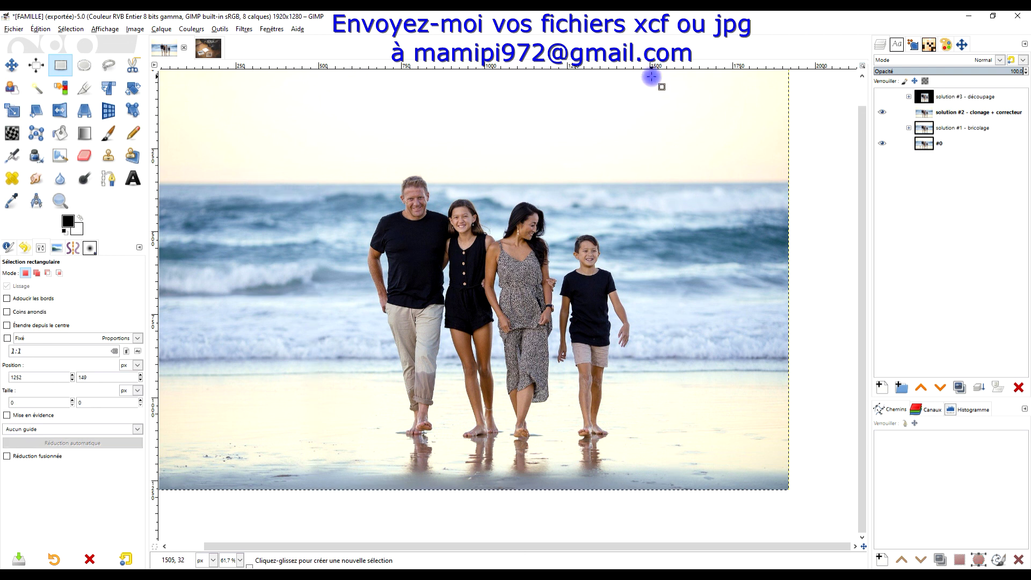
click(60, 201)
drag(261, 138, 694, 490)
scroll(715, 313, up, 1)
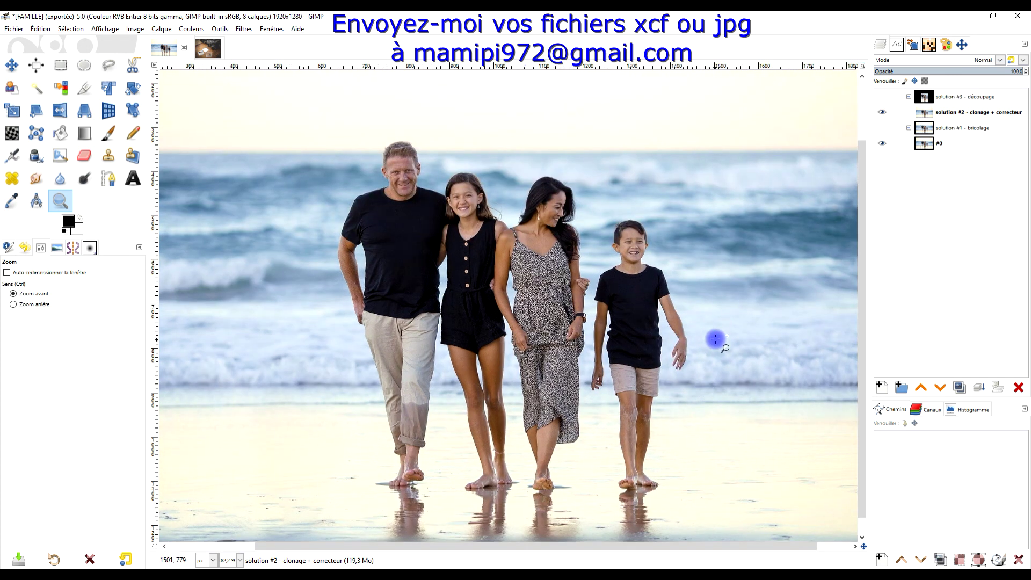